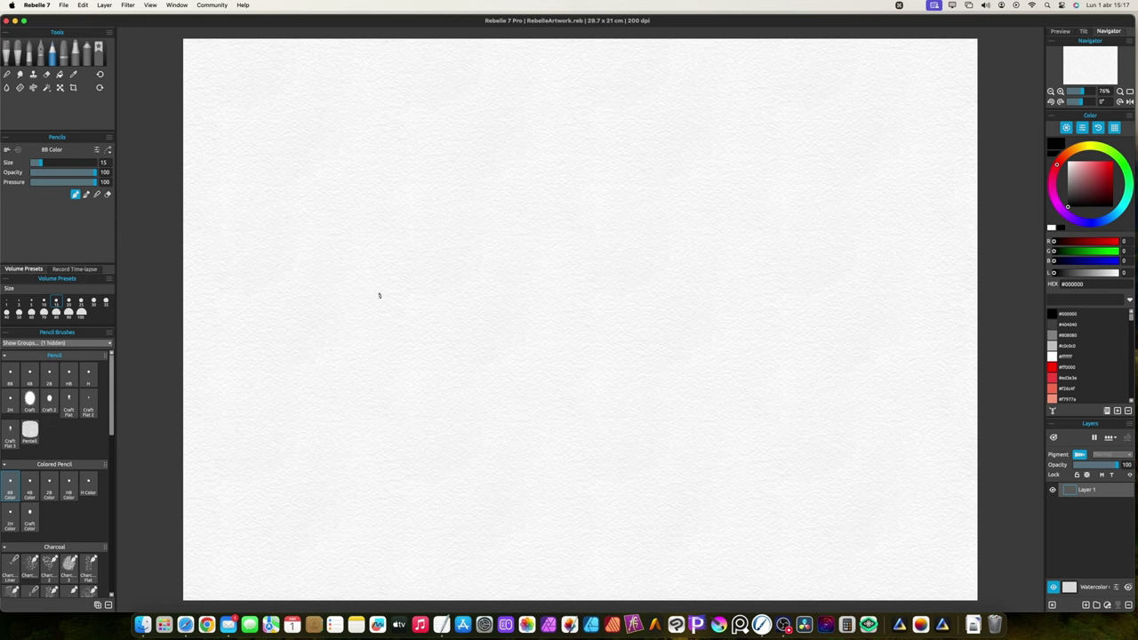
# Draw a straight horizontal pencil line across the middle of the canvas using the straight-line constraint
pyautogui.press('shift')
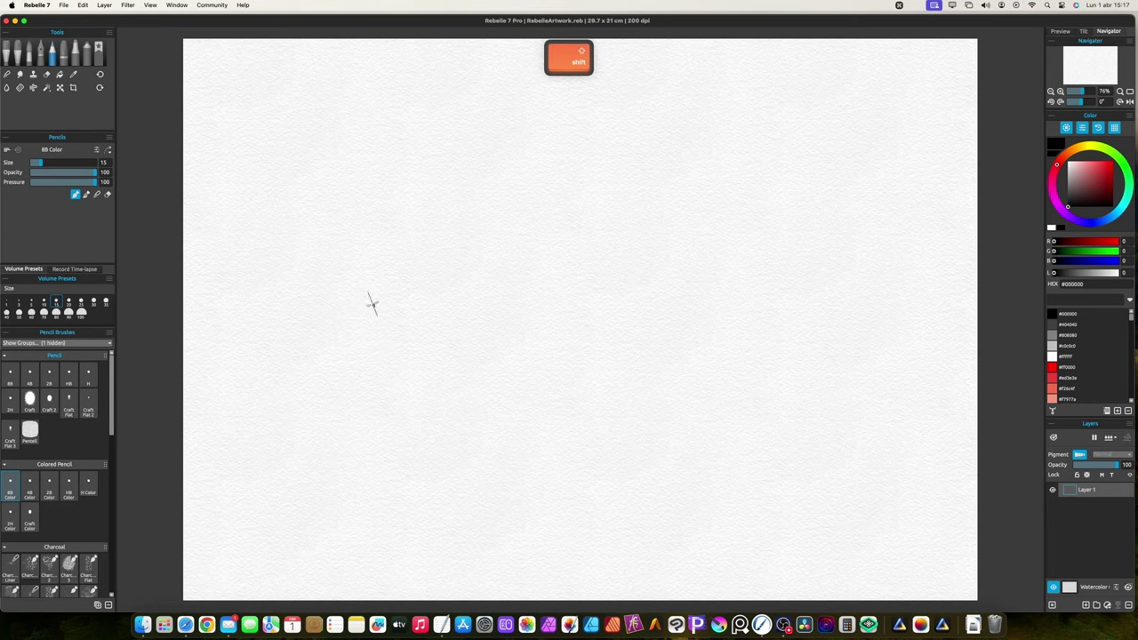
pyautogui.moveTo(372, 305); pyautogui.dragTo(374, 304)
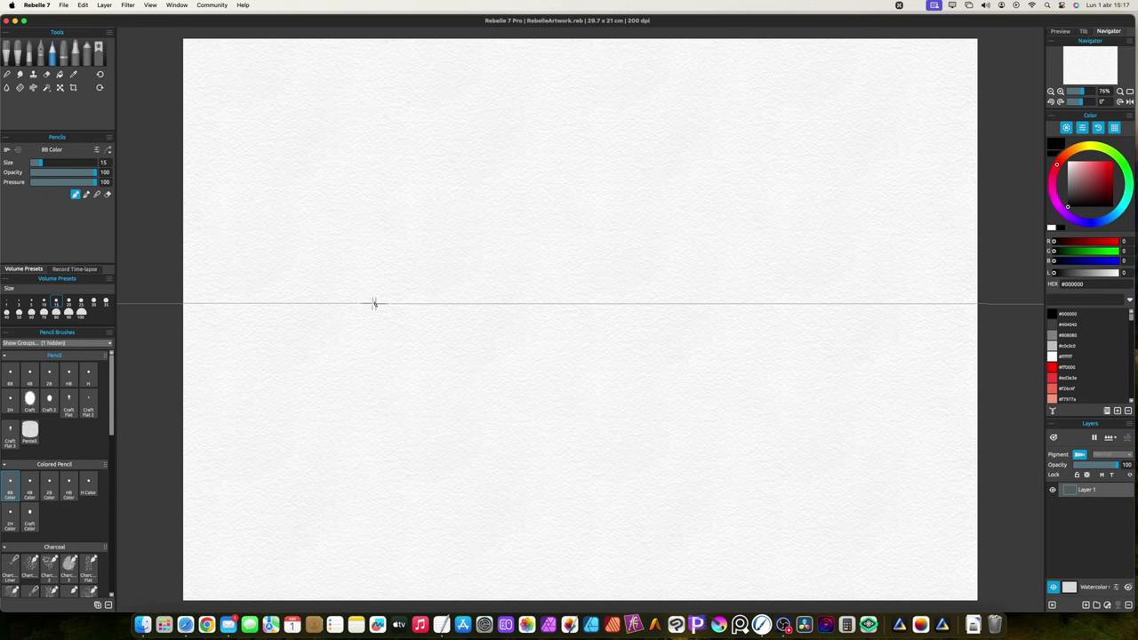
pyautogui.moveTo(374, 303)
pyautogui.mouseDown()
pyautogui.moveTo(528, 307)
pyautogui.moveTo(628, 348)
pyautogui.moveTo(753, 354)
pyautogui.moveTo(845, 302)
pyautogui.moveTo(266, 303)
pyautogui.mouseUp()
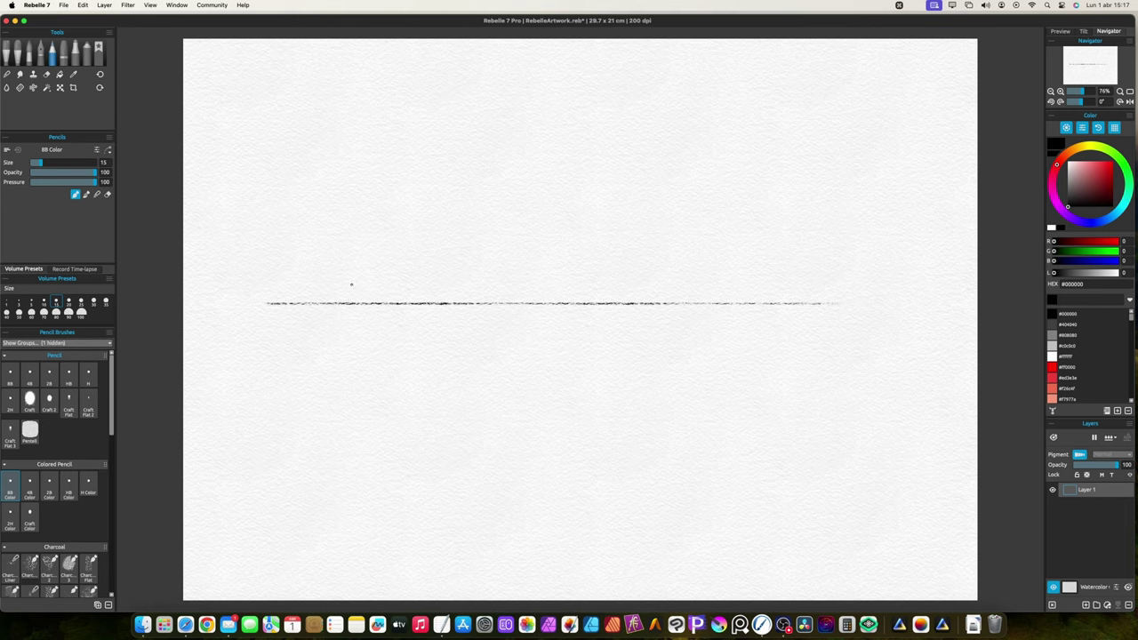
# Draw two slanted straight pencil lines, one above the horizontal line and one crossing it
pyautogui.moveTo(351, 284); pyautogui.dragTo(649, 222)
pyautogui.moveTo(637, 224); pyautogui.dragTo(318, 289)
pyautogui.moveTo(362, 361)
pyautogui.mouseDown()
pyautogui.moveTo(359, 375)
pyautogui.moveTo(525, 324)
pyautogui.moveTo(628, 247)
pyautogui.mouseUp()
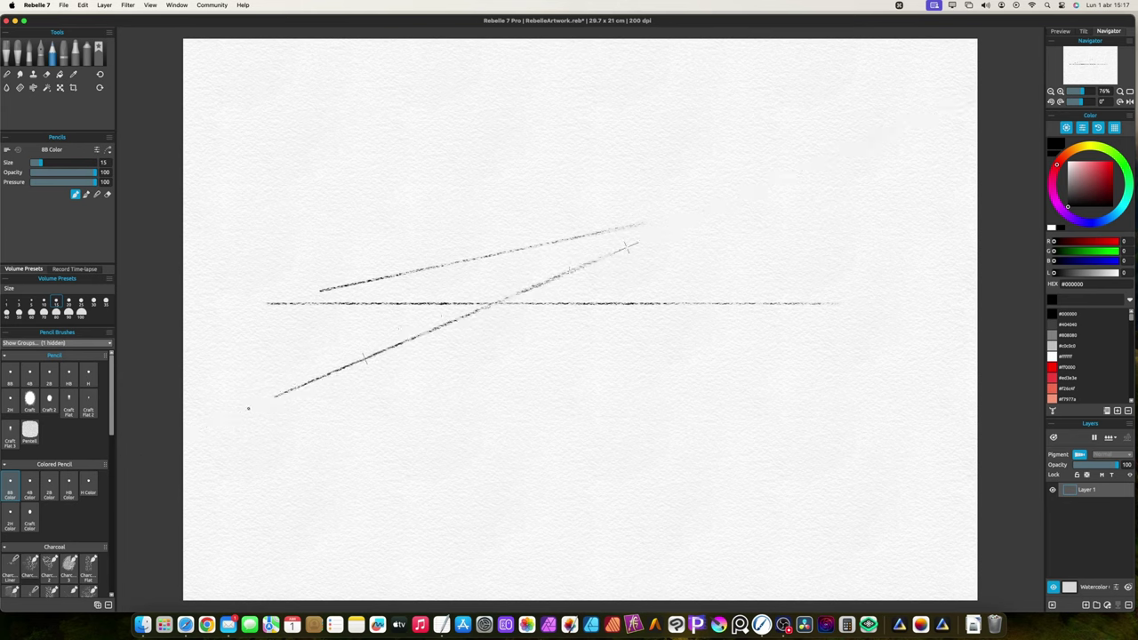
pyautogui.moveTo(669, 228); pyautogui.dragTo(732, 205)
pyautogui.press('shift')
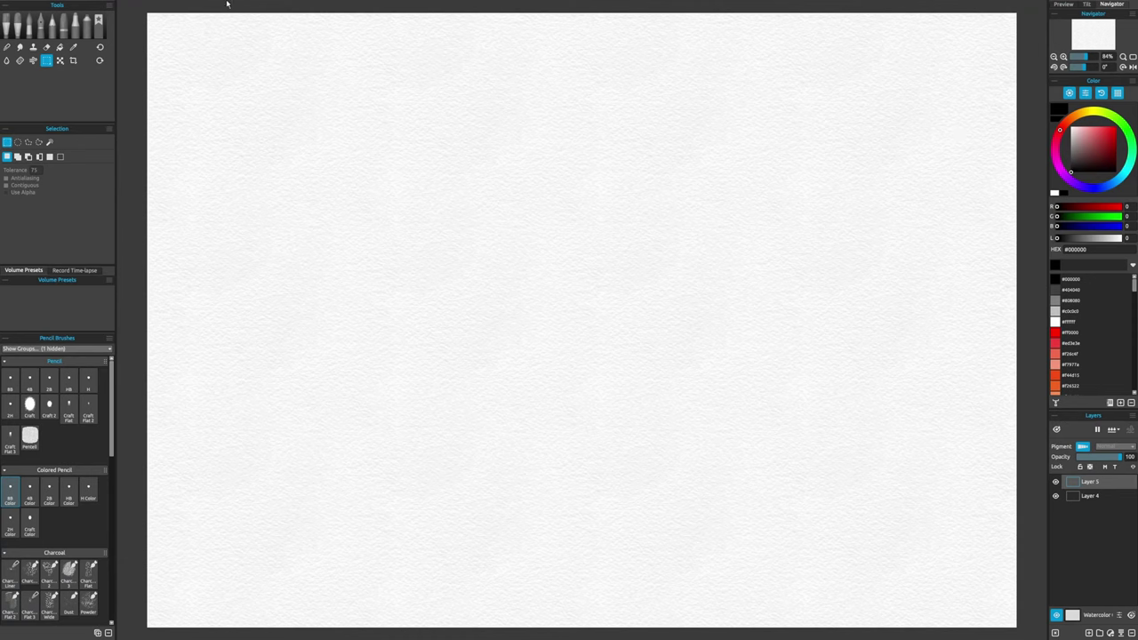
# Show the Rulers panel, move it to the canvas's upper-right area and activate the Line ruler
pyautogui.click(176, 4)
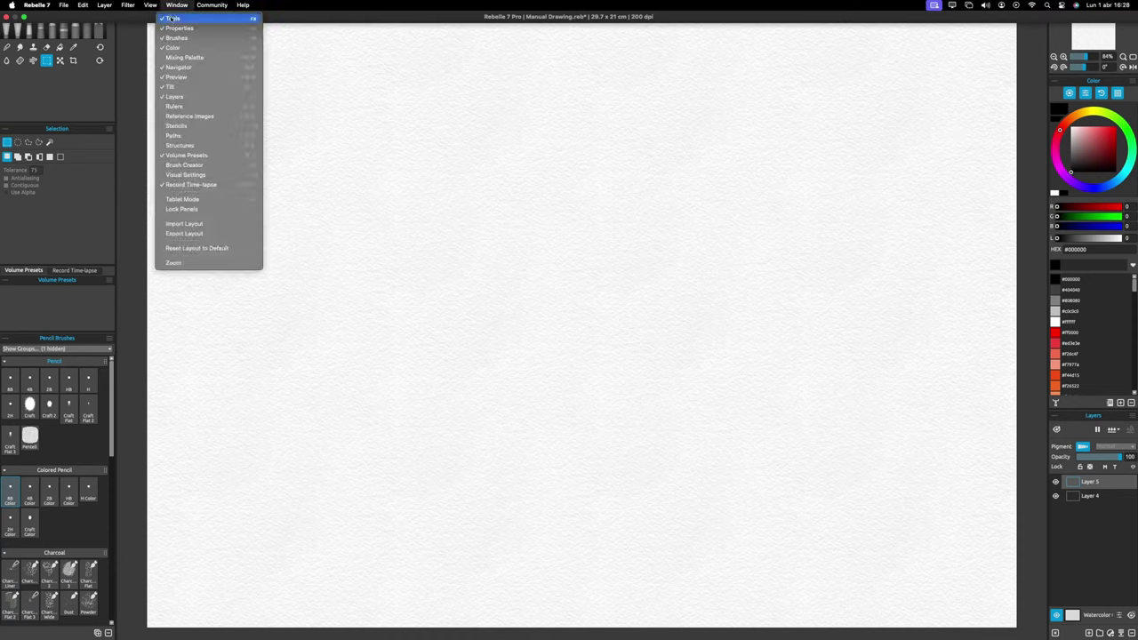
pyautogui.click(217, 108)
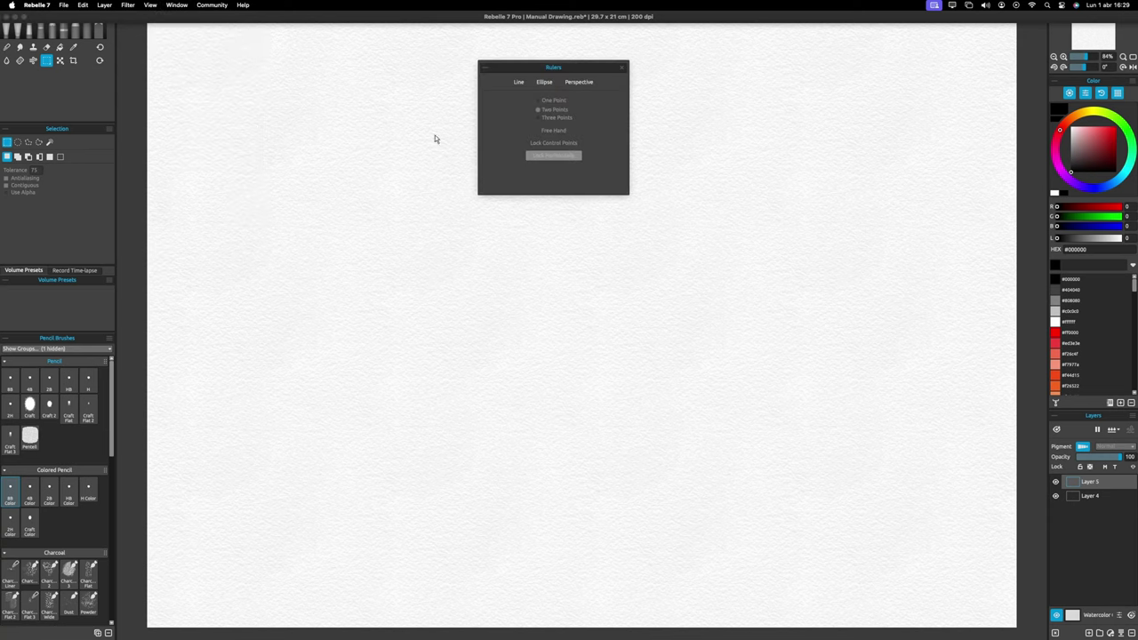
pyautogui.moveTo(576, 70); pyautogui.dragTo(936, 87)
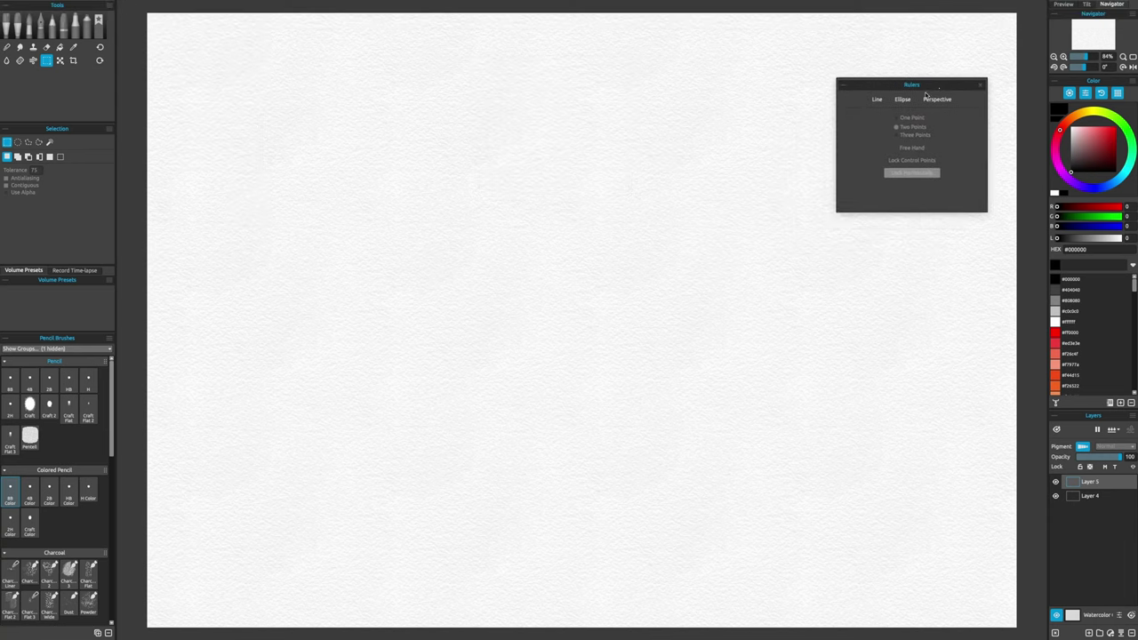
pyautogui.click(876, 99)
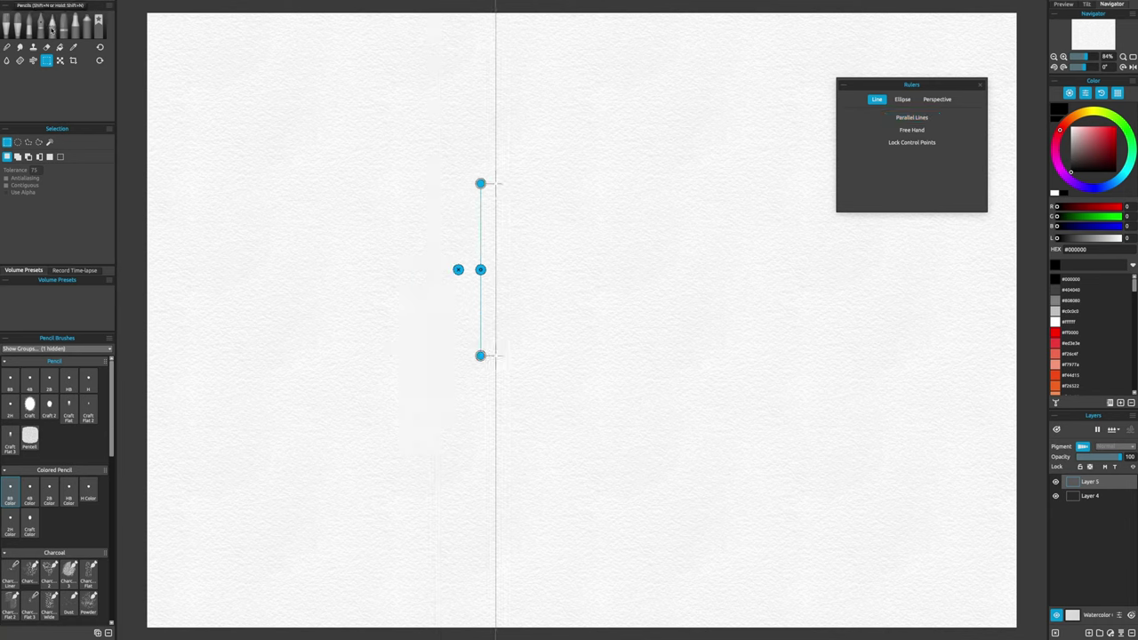
# With the 8B Color pencil, draw vertical strokes along the line ruler and a loose curved stroke away from it
pyautogui.click(52, 27)
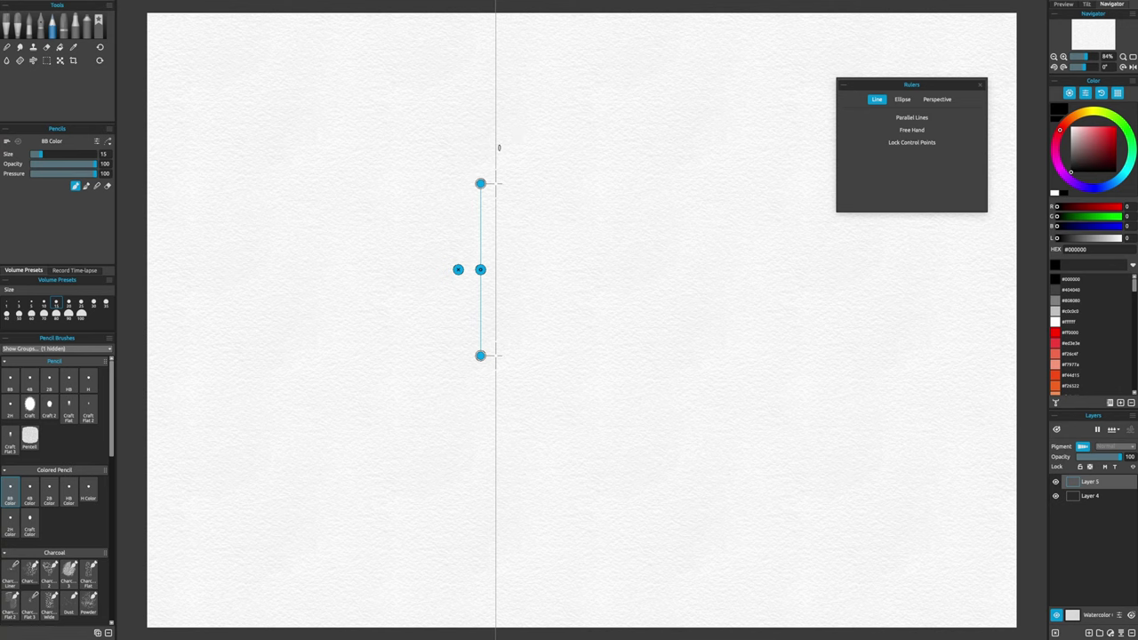
pyautogui.moveTo(497, 140)
pyautogui.mouseDown()
pyautogui.moveTo(502, 362)
pyautogui.moveTo(508, 404)
pyautogui.moveTo(560, 465)
pyautogui.moveTo(550, 514)
pyautogui.mouseUp()
pyautogui.moveTo(507, 443)
pyautogui.mouseDown()
pyautogui.moveTo(548, 526)
pyautogui.moveTo(496, 534)
pyautogui.mouseUp()
pyautogui.moveTo(495, 534); pyautogui.dragTo(518, 517)
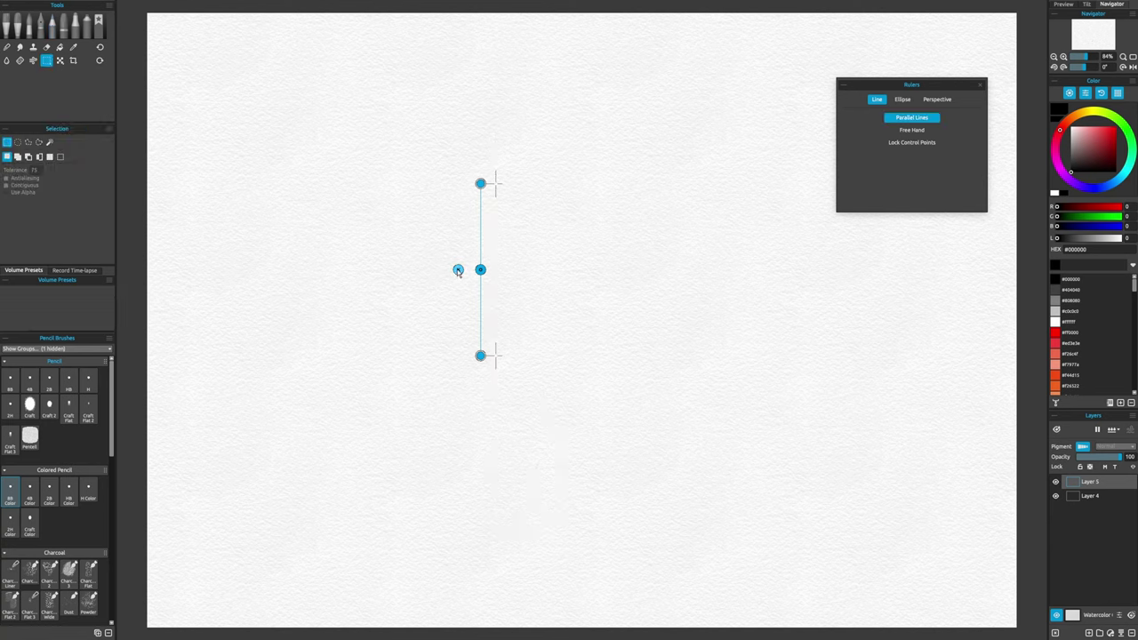
# Remove the line ruler and activate it again, and try moving it down-left and back by its centre point
pyautogui.click(458, 270)
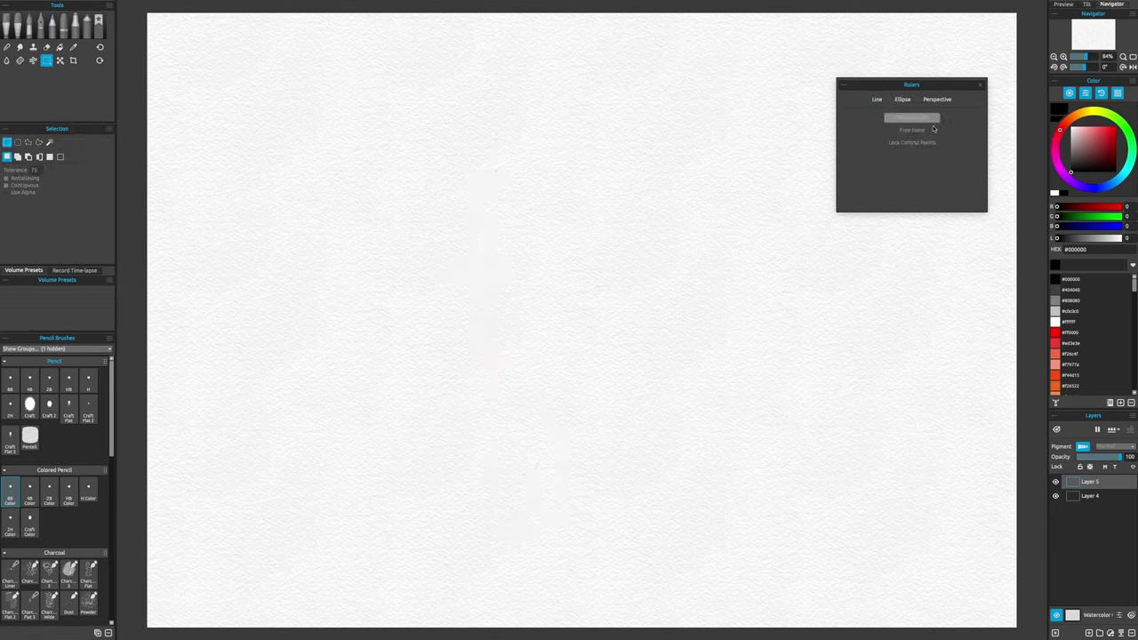
pyautogui.click(877, 99)
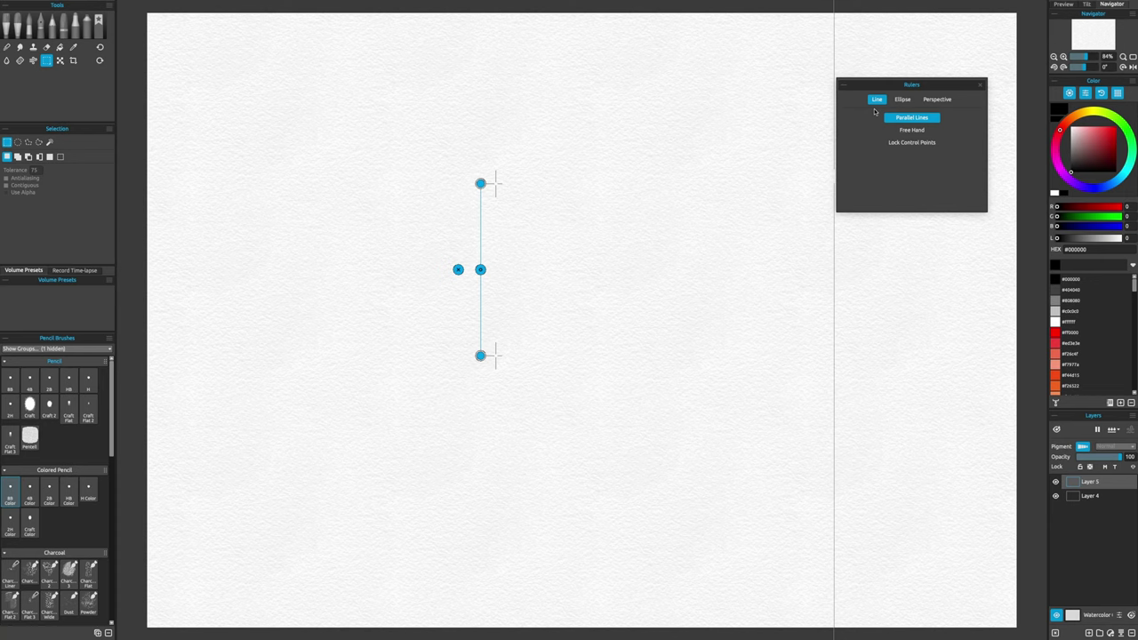
pyautogui.moveTo(480, 269); pyautogui.dragTo(413, 350)
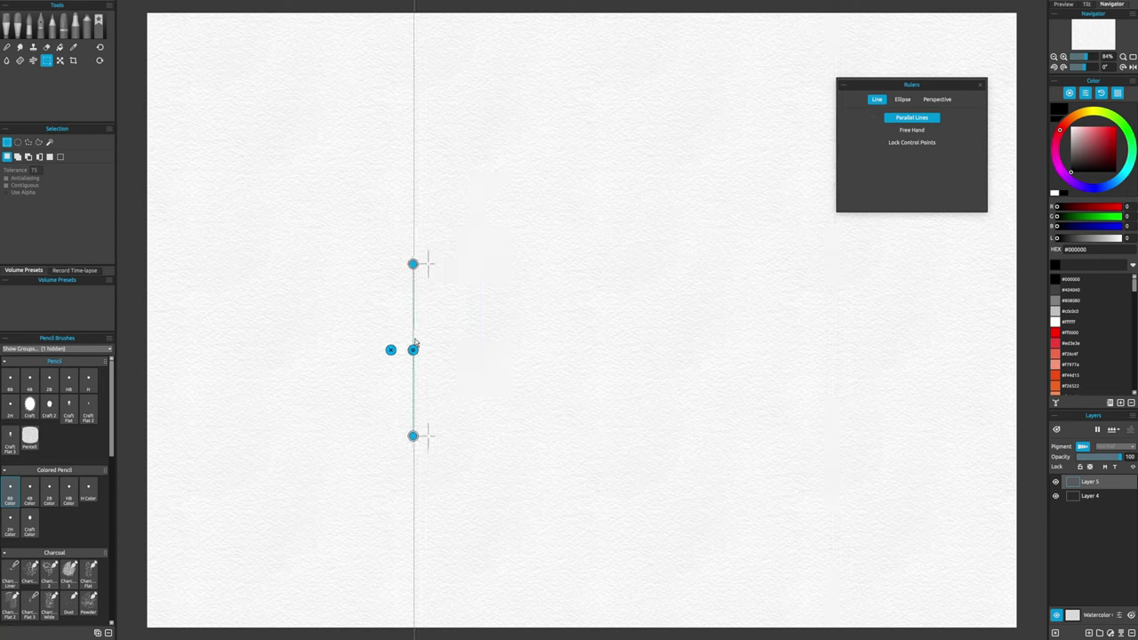
pyautogui.moveTo(414, 345); pyautogui.dragTo(480, 269)
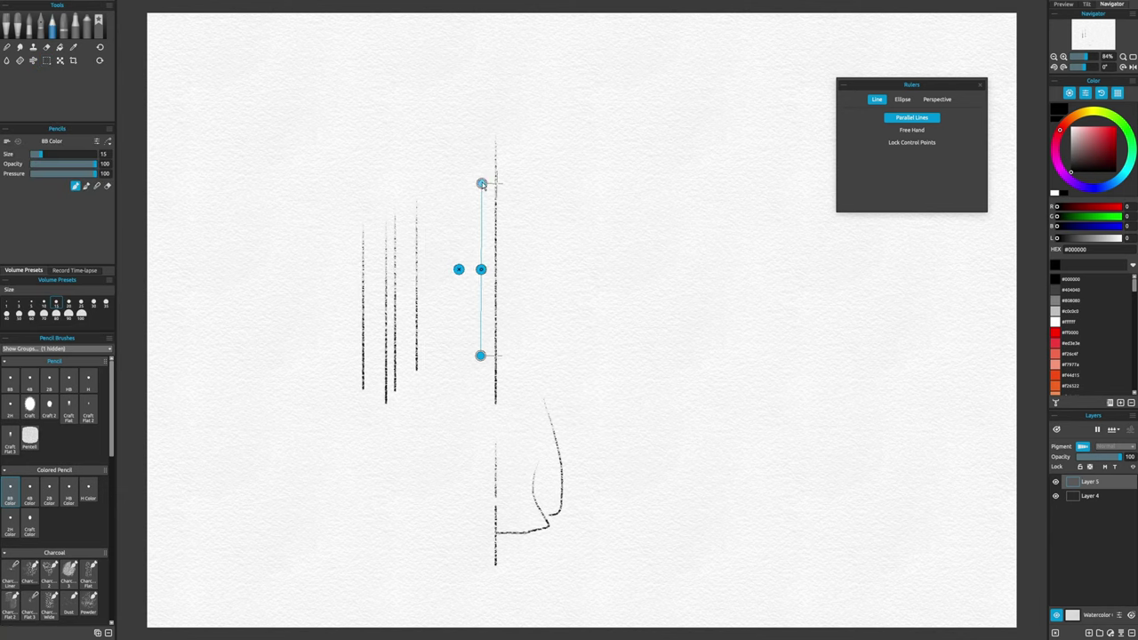
# Rotate the line ruler to horizontal and draw horizontal parallel pencil lines above it
pyautogui.moveTo(481, 184); pyautogui.dragTo(654, 340)
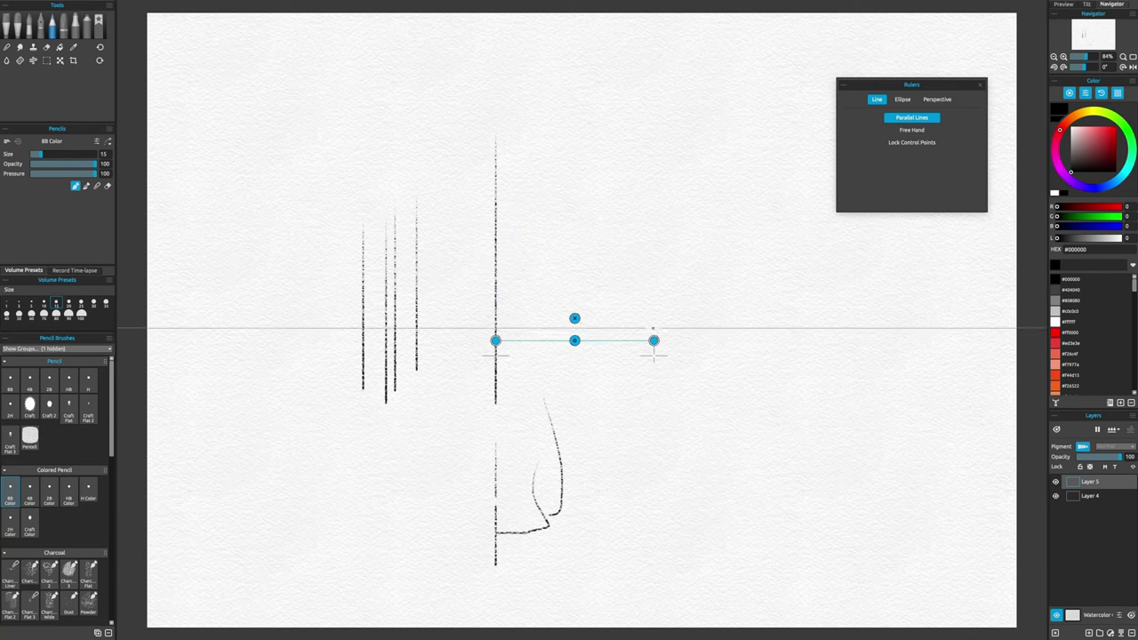
pyautogui.moveTo(666, 281)
pyautogui.mouseDown()
pyautogui.moveTo(510, 266)
pyautogui.moveTo(606, 258)
pyautogui.moveTo(716, 274)
pyautogui.mouseUp()
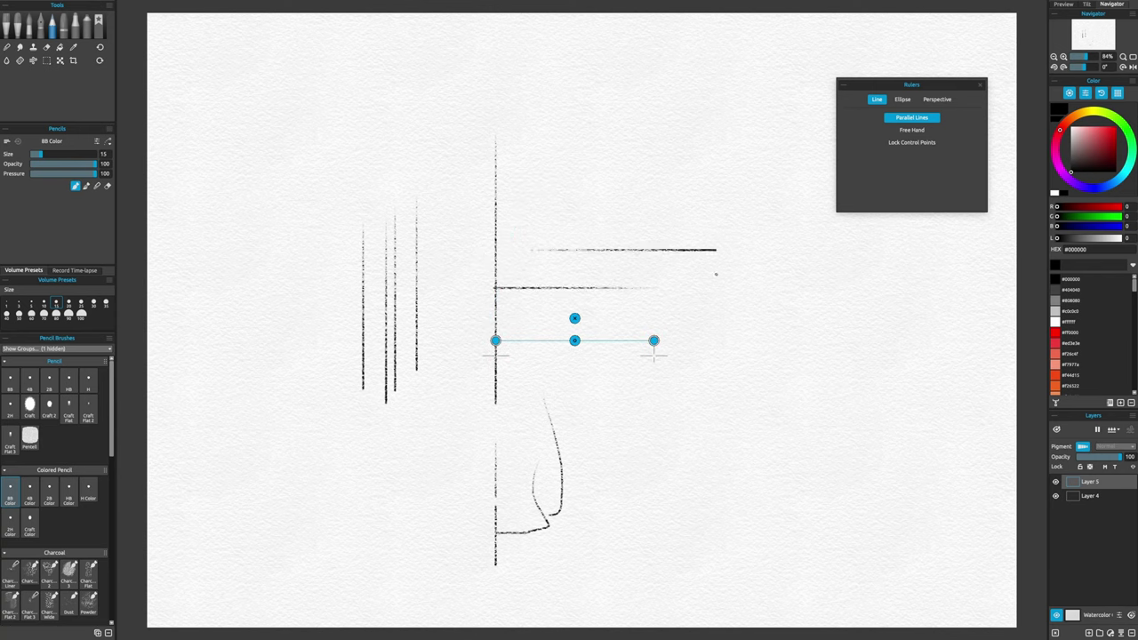
# Enable Free Hand for the line ruler and draw loose, roughly horizontal pencil strokes around it
pyautogui.click(911, 129)
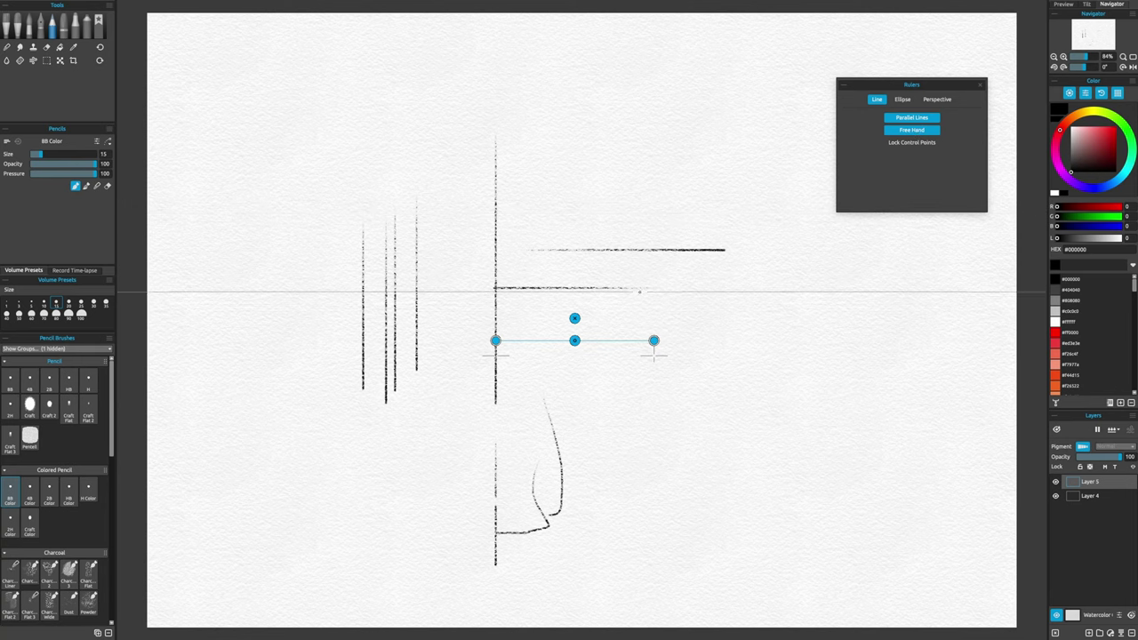
pyautogui.moveTo(524, 331); pyautogui.dragTo(894, 331)
pyautogui.moveTo(877, 293)
pyautogui.mouseDown()
pyautogui.moveTo(475, 194)
pyautogui.moveTo(436, 153)
pyautogui.moveTo(429, 126)
pyautogui.moveTo(281, 199)
pyautogui.moveTo(286, 269)
pyautogui.moveTo(440, 350)
pyautogui.moveTo(528, 359)
pyautogui.mouseUp()
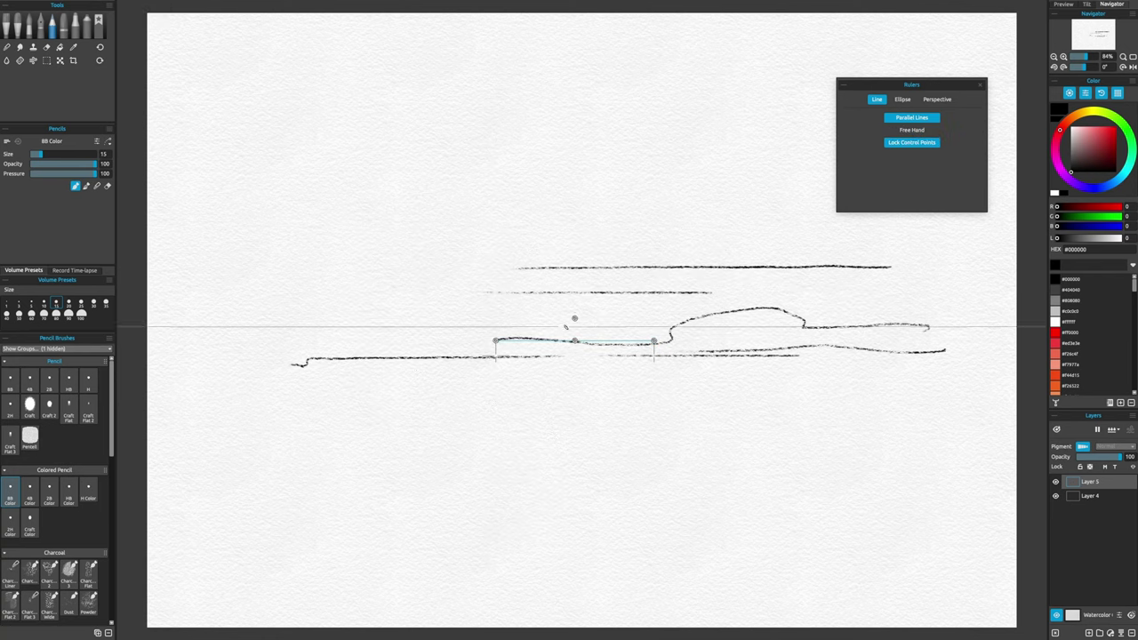
# Draw further pencil strokes above the horizontal line ruler while its control points are locked
pyautogui.moveTo(488, 231)
pyautogui.mouseDown()
pyautogui.moveTo(717, 213)
pyautogui.moveTo(577, 215)
pyautogui.mouseUp()
pyautogui.moveTo(594, 215)
pyautogui.mouseDown()
pyautogui.moveTo(572, 253)
pyautogui.moveTo(600, 234)
pyautogui.moveTo(546, 276)
pyautogui.moveTo(644, 156)
pyautogui.mouseUp()
pyautogui.moveTo(565, 158)
pyautogui.mouseDown()
pyautogui.moveTo(674, 297)
pyautogui.moveTo(627, 230)
pyautogui.mouseUp()
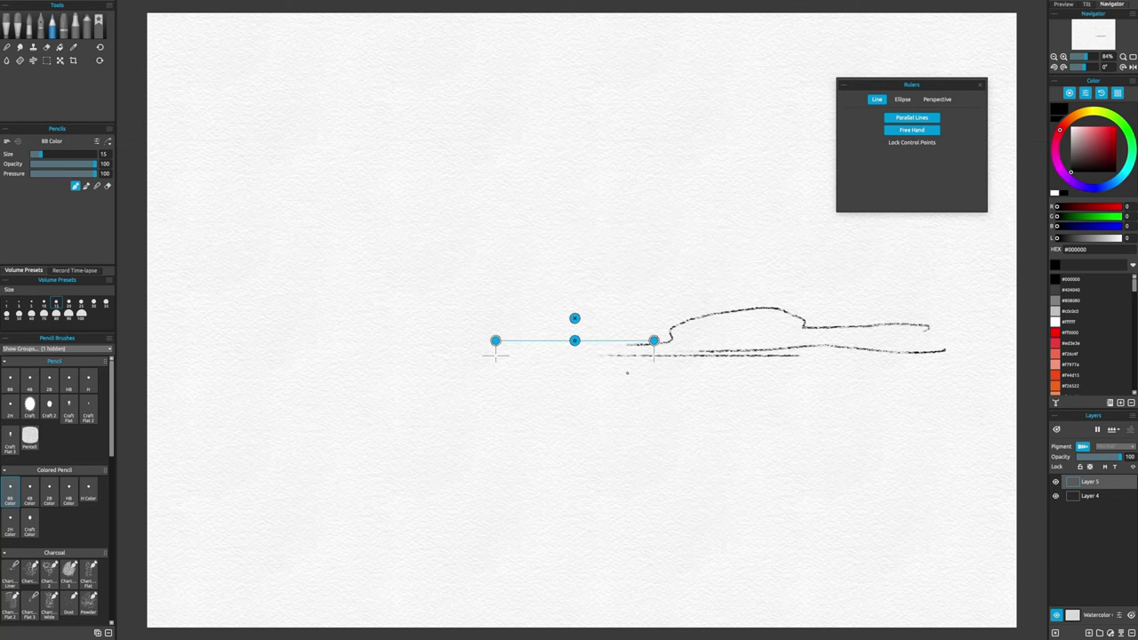
# Draw a long Free Hand stroke leftward below the horizontal ruler and lock the ruler's control points
pyautogui.moveTo(627, 373)
pyautogui.mouseDown()
pyautogui.moveTo(511, 351)
pyautogui.moveTo(500, 362)
pyautogui.moveTo(562, 358)
pyautogui.moveTo(327, 358)
pyautogui.mouseUp()
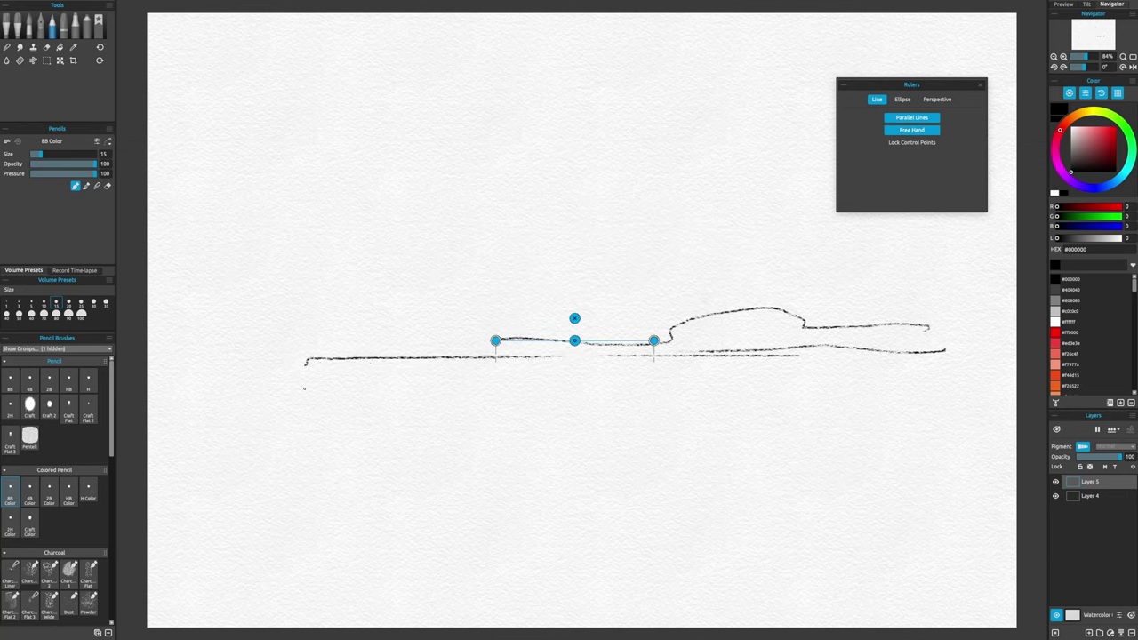
pyautogui.click(911, 142)
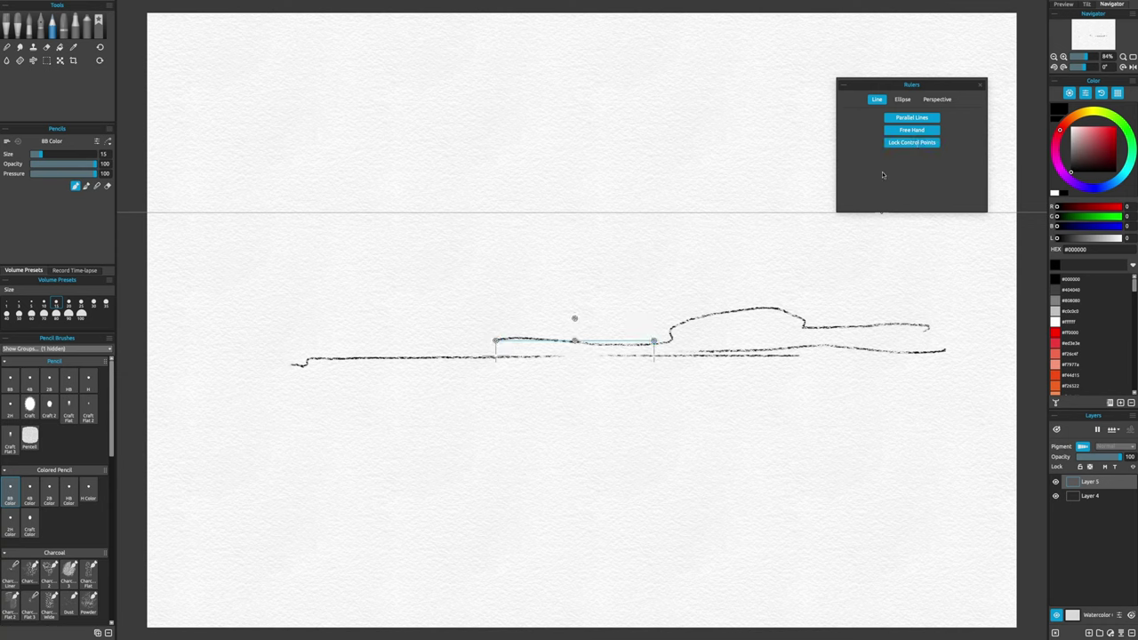
# Draw loose Free Hand strokes around the horizontal ruler, lock its control points and draw a stroke starting over the centre point
pyautogui.moveTo(352, 254)
pyautogui.mouseDown()
pyautogui.moveTo(308, 259)
pyautogui.moveTo(313, 289)
pyautogui.moveTo(586, 313)
pyautogui.mouseUp()
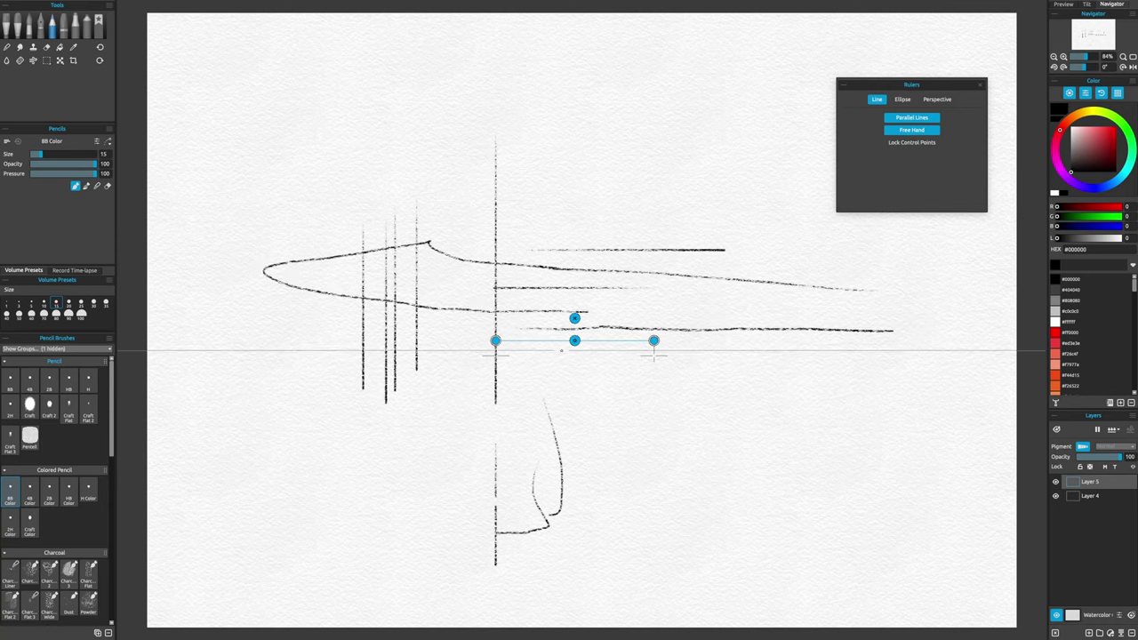
pyautogui.moveTo(525, 345); pyautogui.dragTo(806, 346)
pyautogui.click(912, 142)
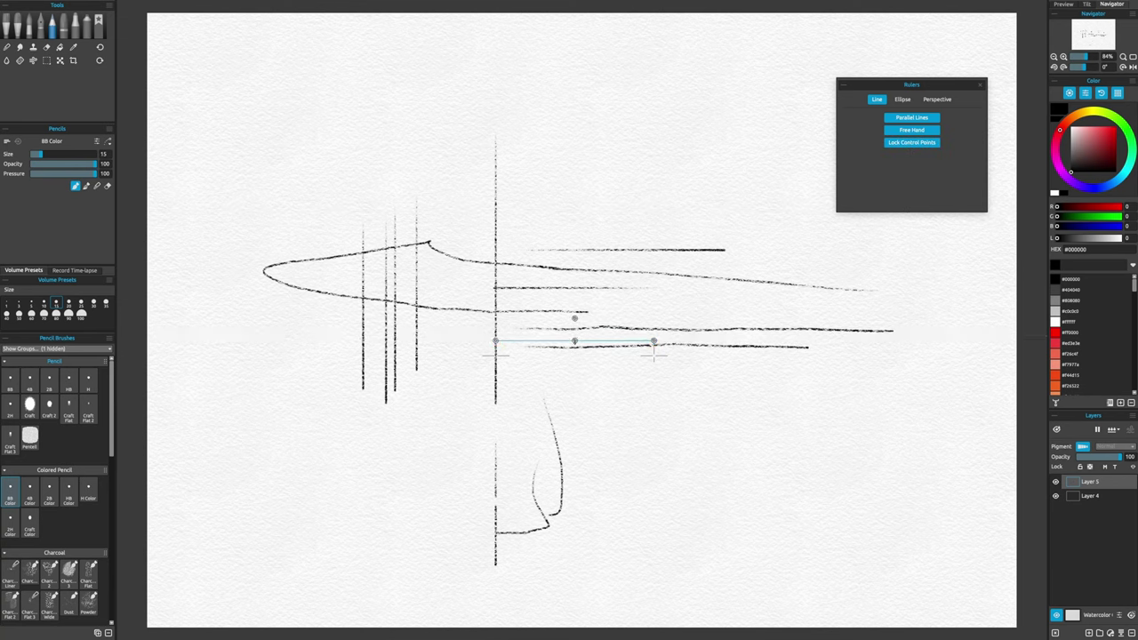
pyautogui.moveTo(575, 342)
pyautogui.mouseDown()
pyautogui.moveTo(781, 344)
pyautogui.moveTo(738, 317)
pyautogui.moveTo(670, 316)
pyautogui.moveTo(819, 318)
pyautogui.mouseUp()
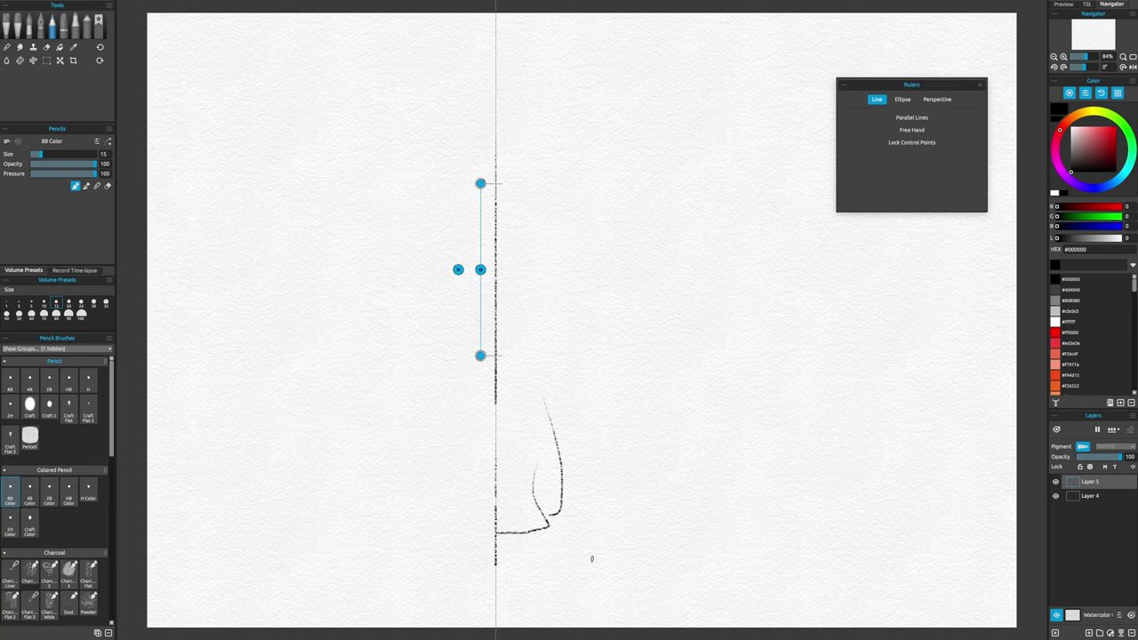
# Enable Parallel Lines for the vertical line ruler and draw four vertical pencil lines to its left
pyautogui.click(907, 120)
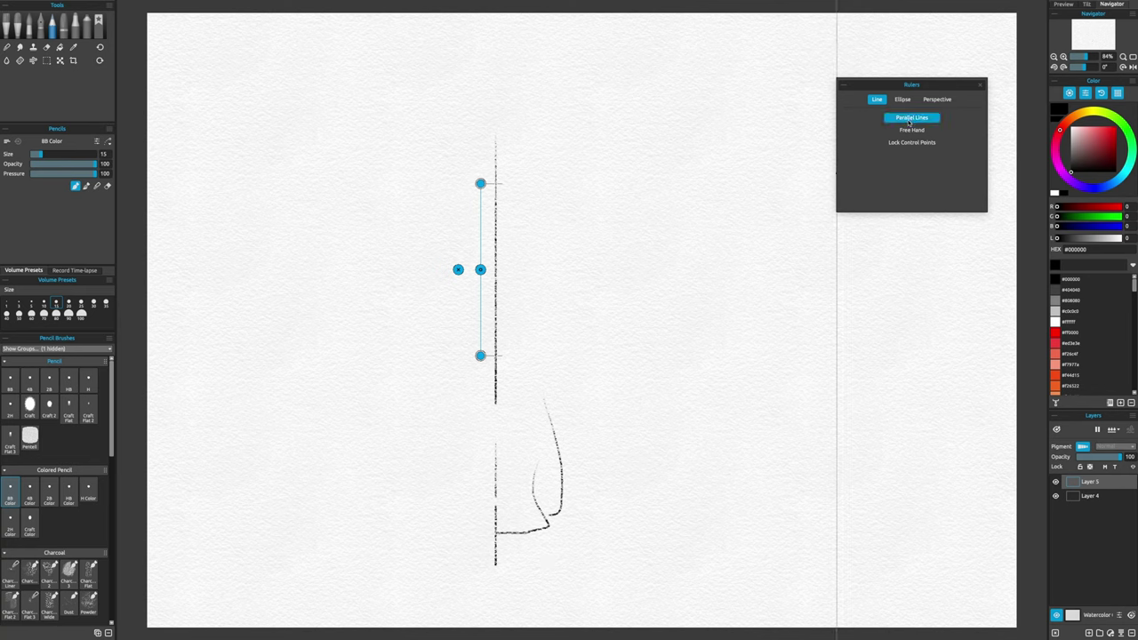
pyautogui.moveTo(415, 203); pyautogui.dragTo(415, 369)
pyautogui.moveTo(395, 214)
pyautogui.mouseDown()
pyautogui.moveTo(384, 382)
pyautogui.moveTo(369, 285)
pyautogui.moveTo(367, 388)
pyautogui.mouseUp()
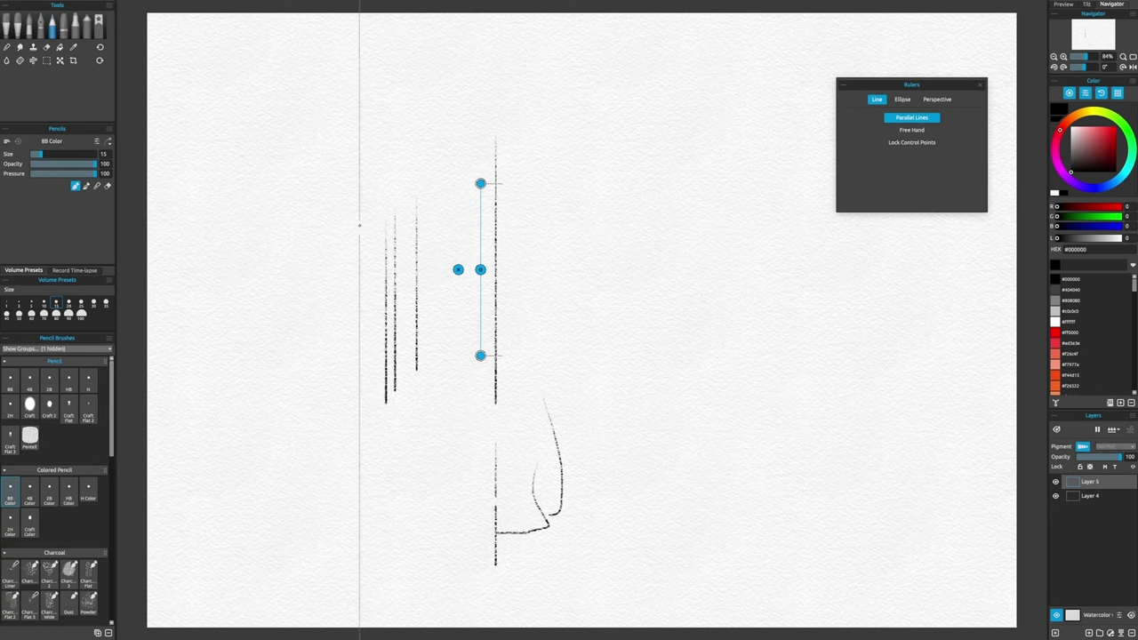
pyautogui.moveTo(361, 227); pyautogui.dragTo(364, 389)
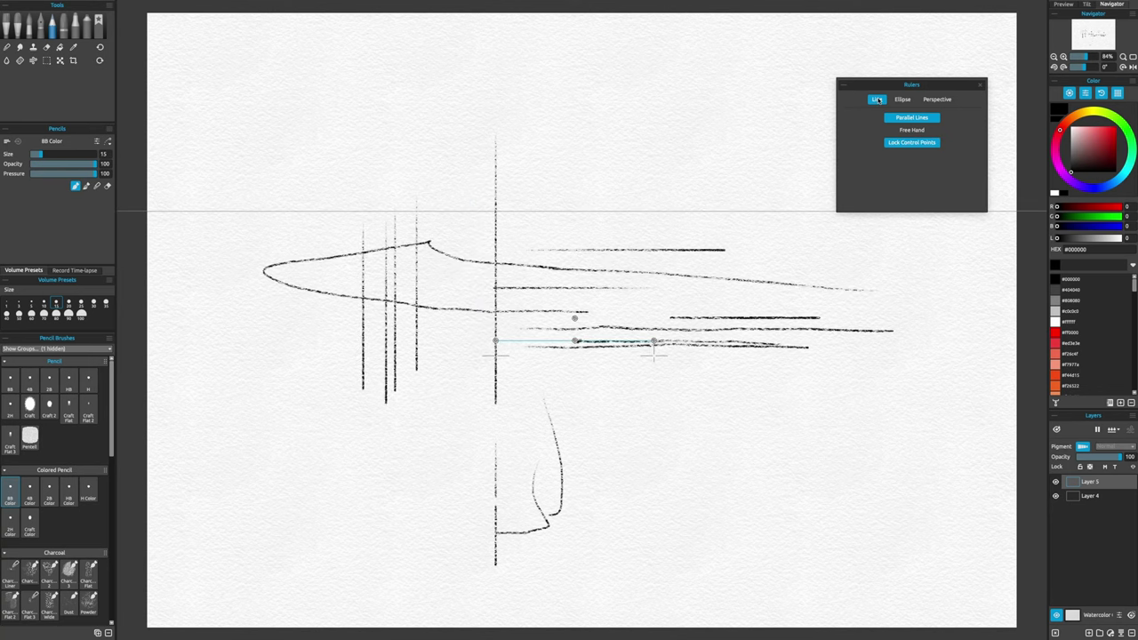
# Activate the Ellipse ruler and move its circle slightly down and left by the centre point
pyautogui.click(903, 100)
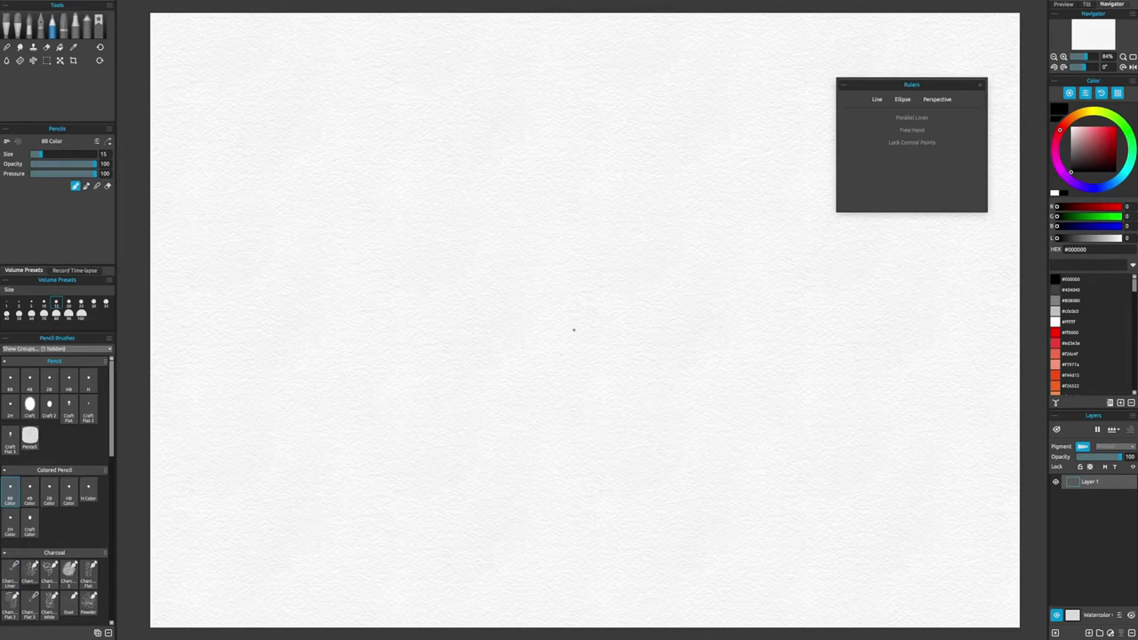
pyautogui.click(901, 99)
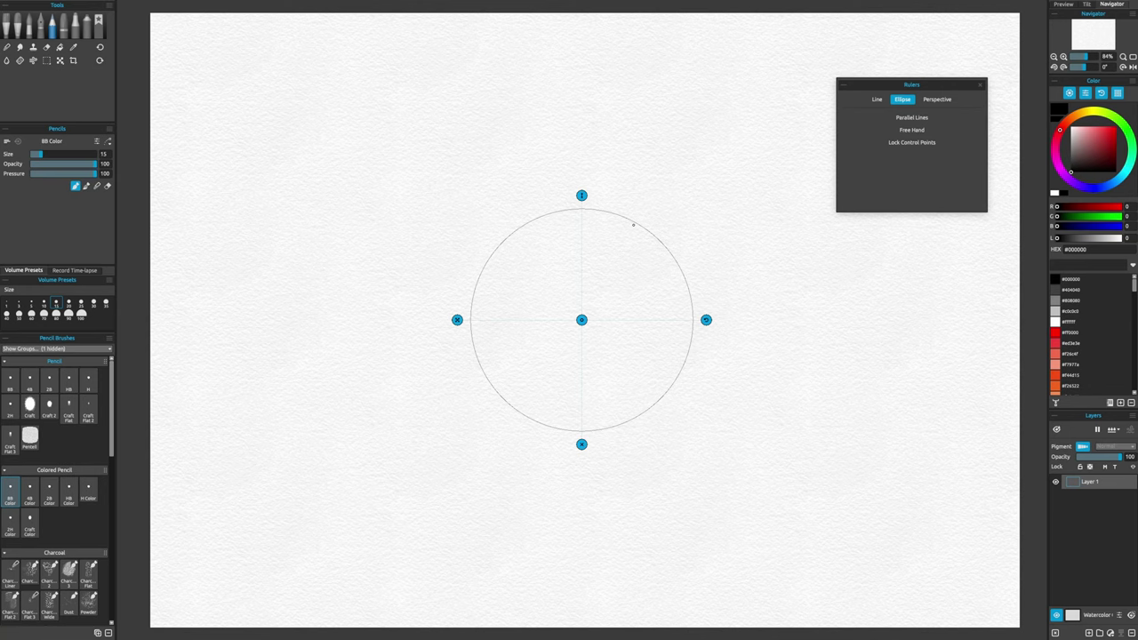
pyautogui.moveTo(582, 320); pyautogui.dragTo(546, 335)
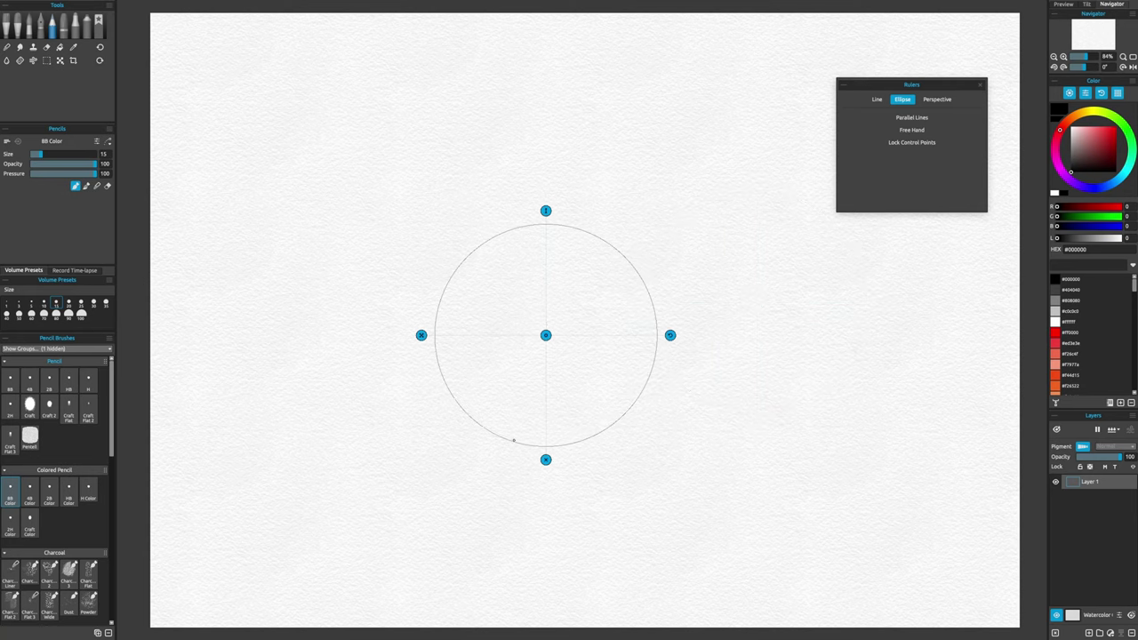
# Remove the ellipse ruler with its on-canvas control and activate it again
pyautogui.click(546, 460)
pyautogui.click(546, 461)
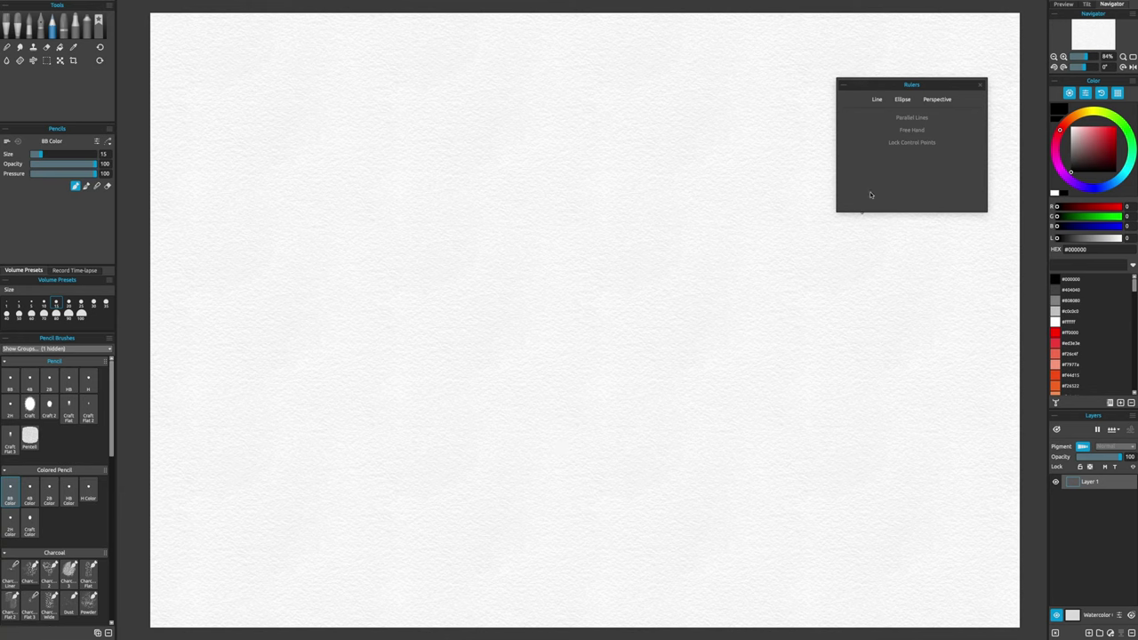
pyautogui.click(902, 98)
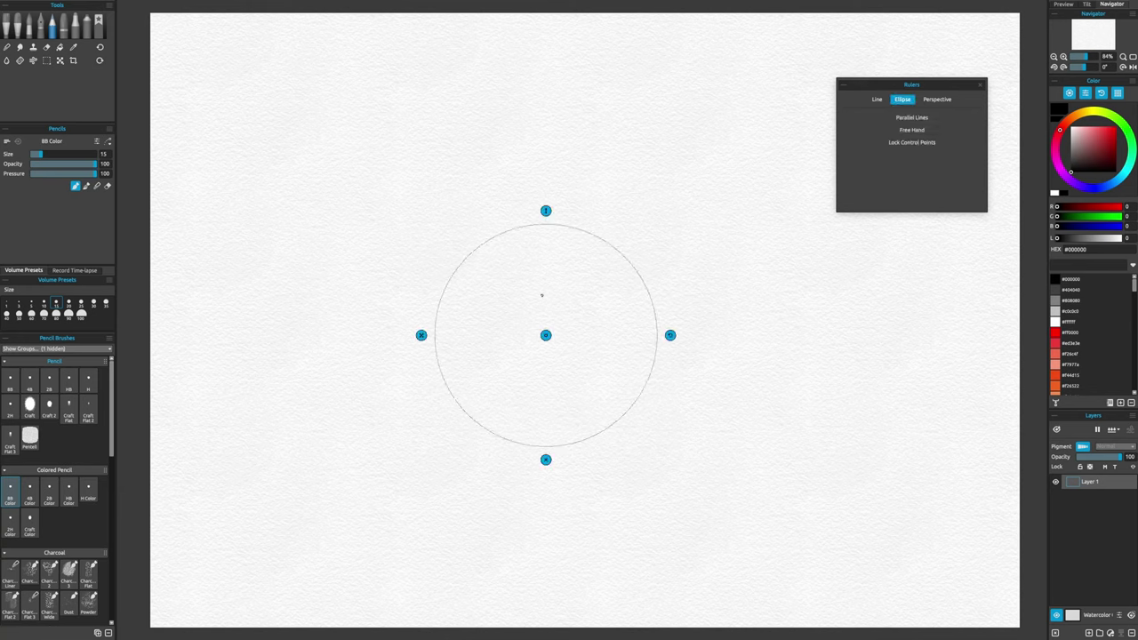
# Enlarge the ellipse ruler uniformly and reduce its height to form a wide horizontal ellipse
pyautogui.moveTo(422, 337); pyautogui.dragTo(387, 335)
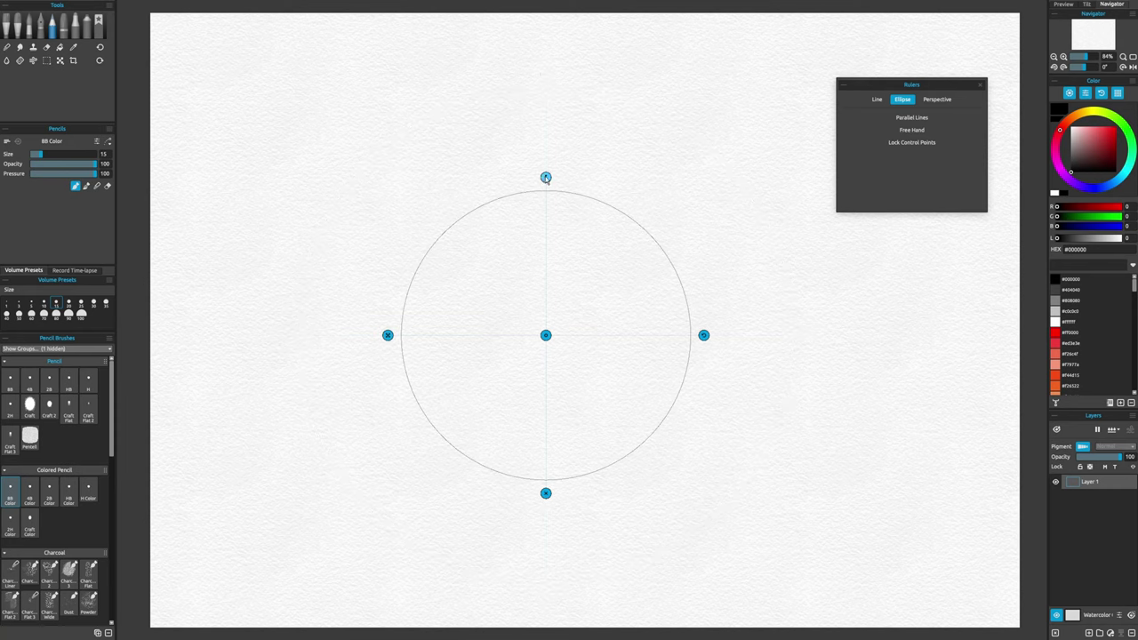
pyautogui.moveTo(546, 177); pyautogui.dragTo(556, 224)
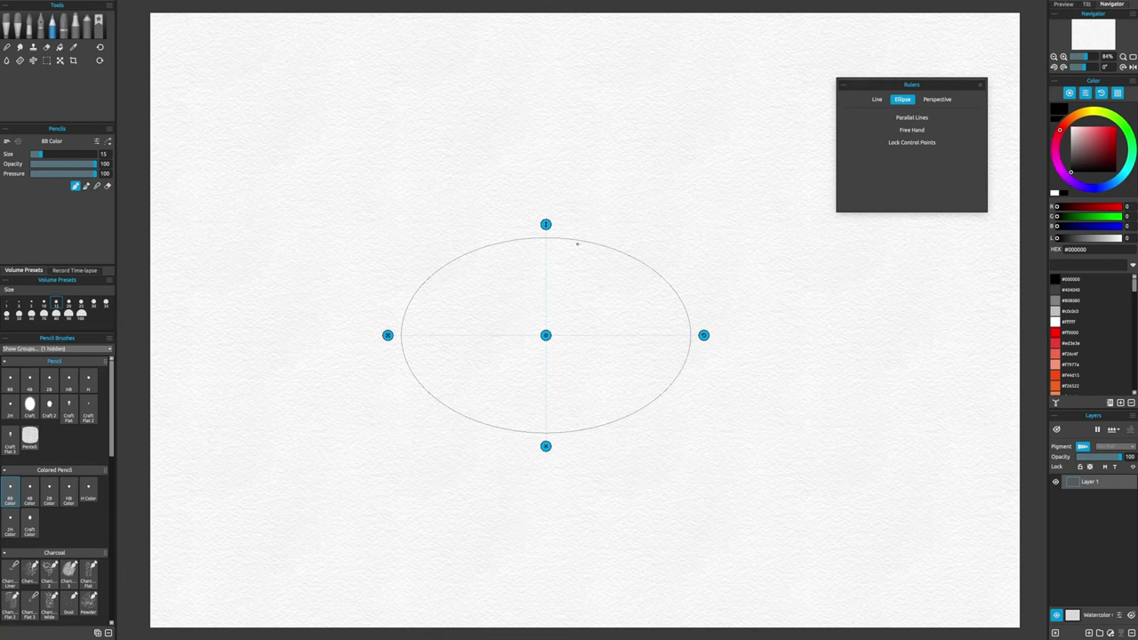
# Undo the ellipse ruler's height change, flatten the ruler again and rotate it clockwise about its centre
pyautogui.hotkey('ctrl', 'z')
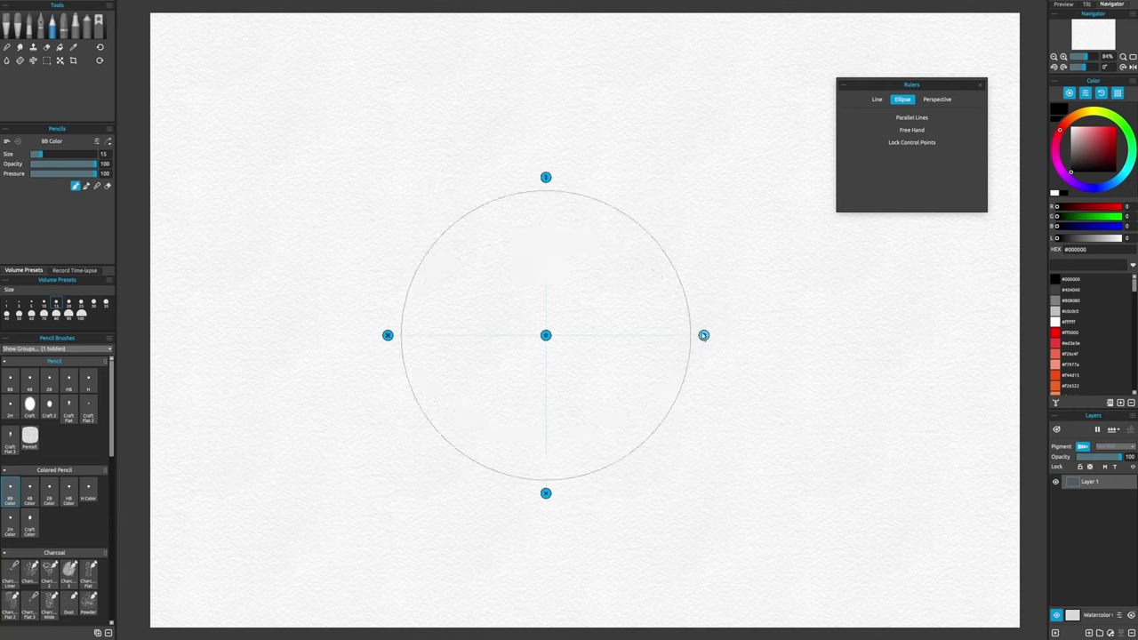
pyautogui.moveTo(564, 181); pyautogui.dragTo(557, 235)
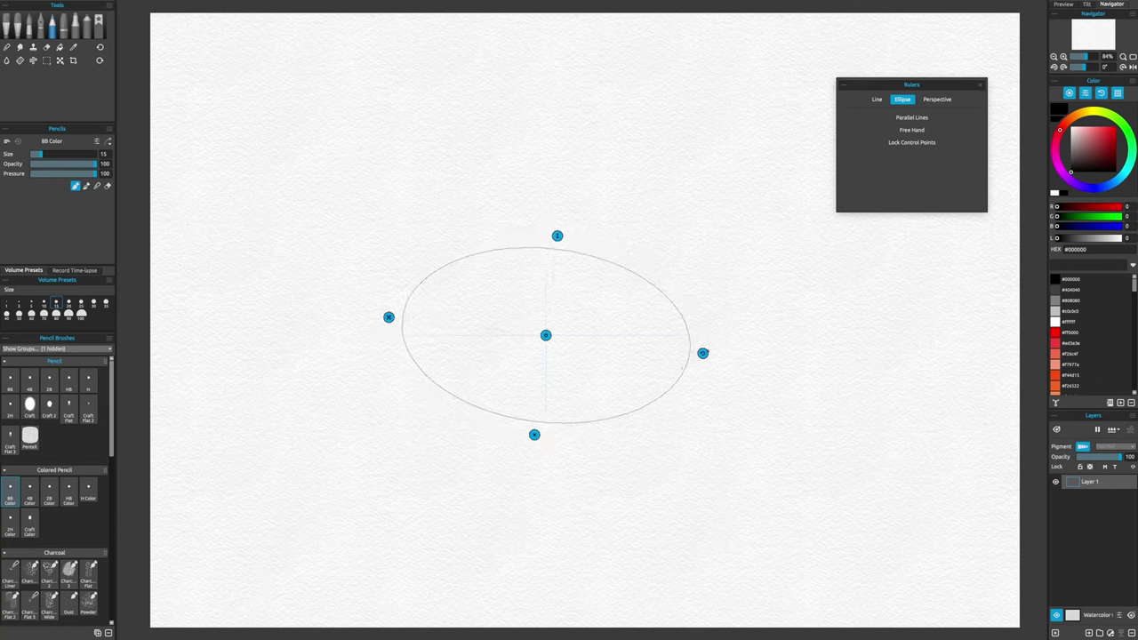
pyautogui.moveTo(702, 353); pyautogui.dragTo(652, 450)
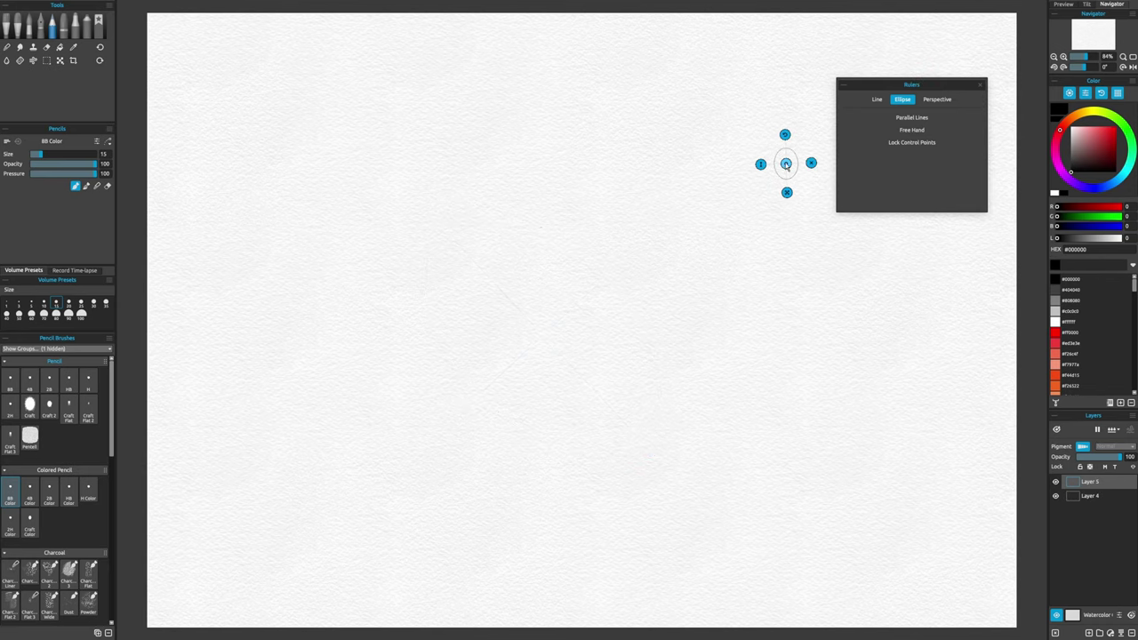
# Move the small ellipse ruler left of the canvas centre, enlarge it, trace two concentric pencil circles and shift the ruler down-right
pyautogui.moveTo(786, 164); pyautogui.dragTo(470, 328)
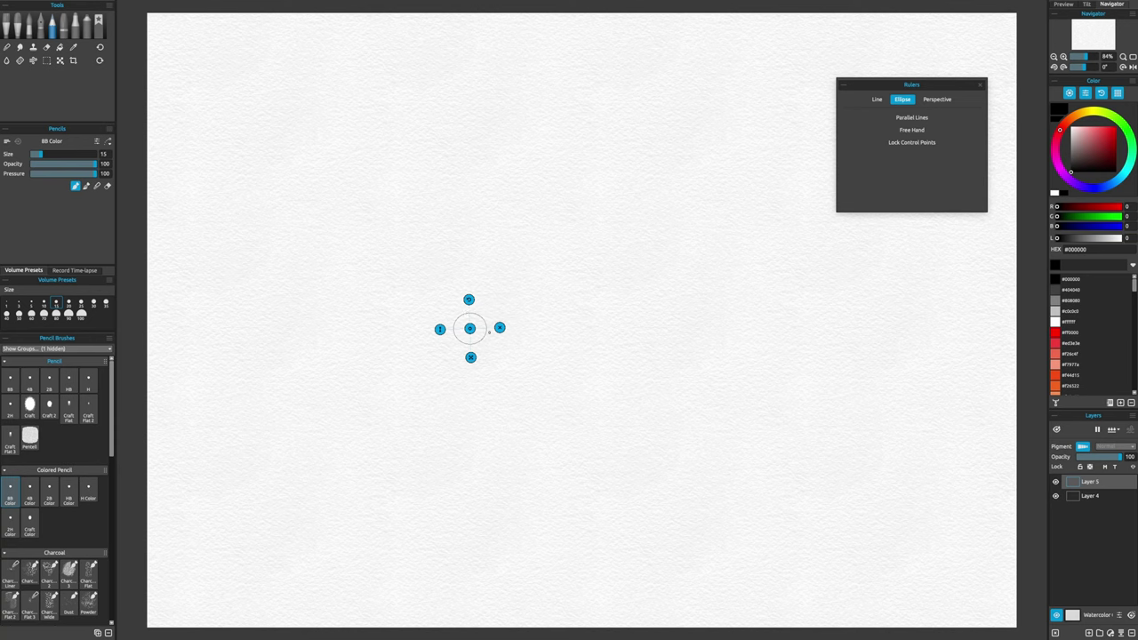
pyautogui.moveTo(471, 331); pyautogui.dragTo(1106, 381)
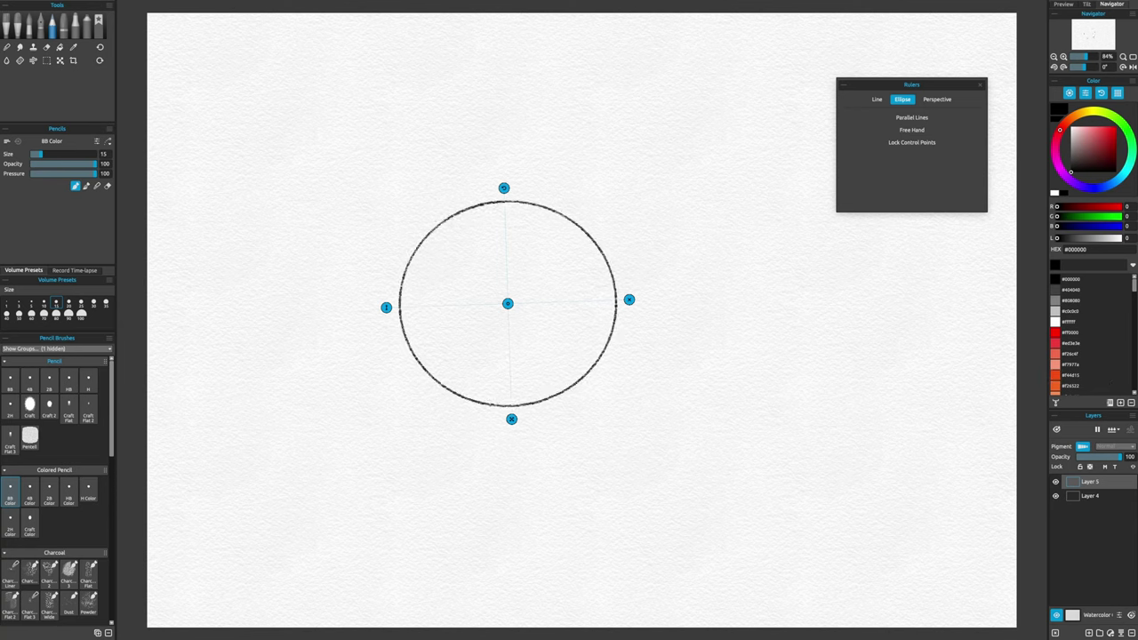
pyautogui.moveTo(512, 425); pyautogui.dragTo(511, 403)
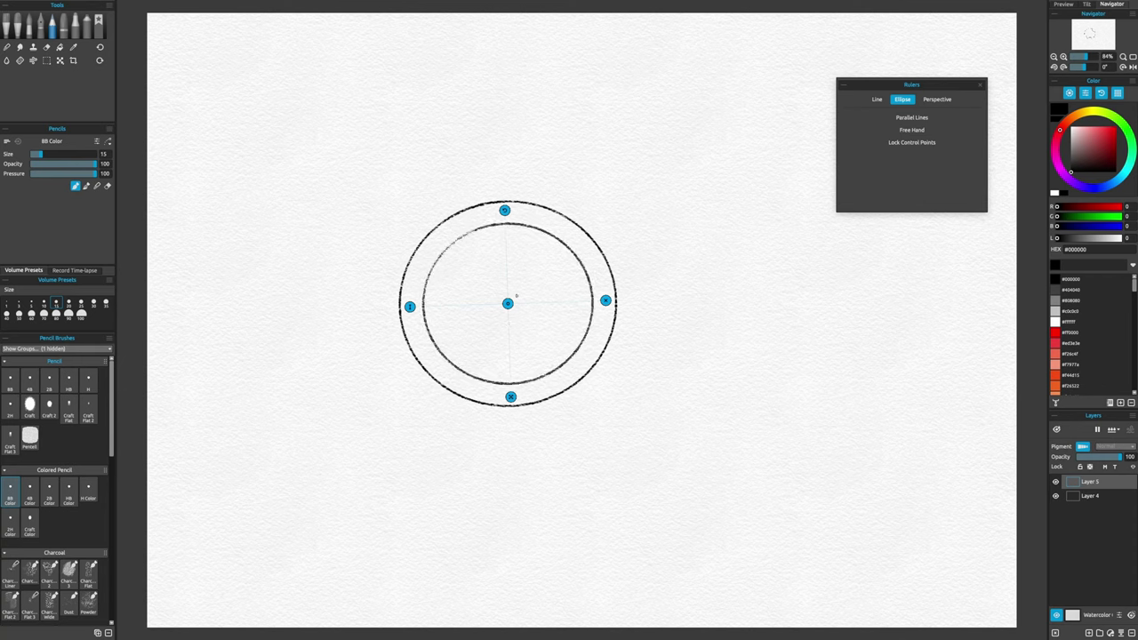
pyautogui.moveTo(509, 305); pyautogui.dragTo(564, 323)
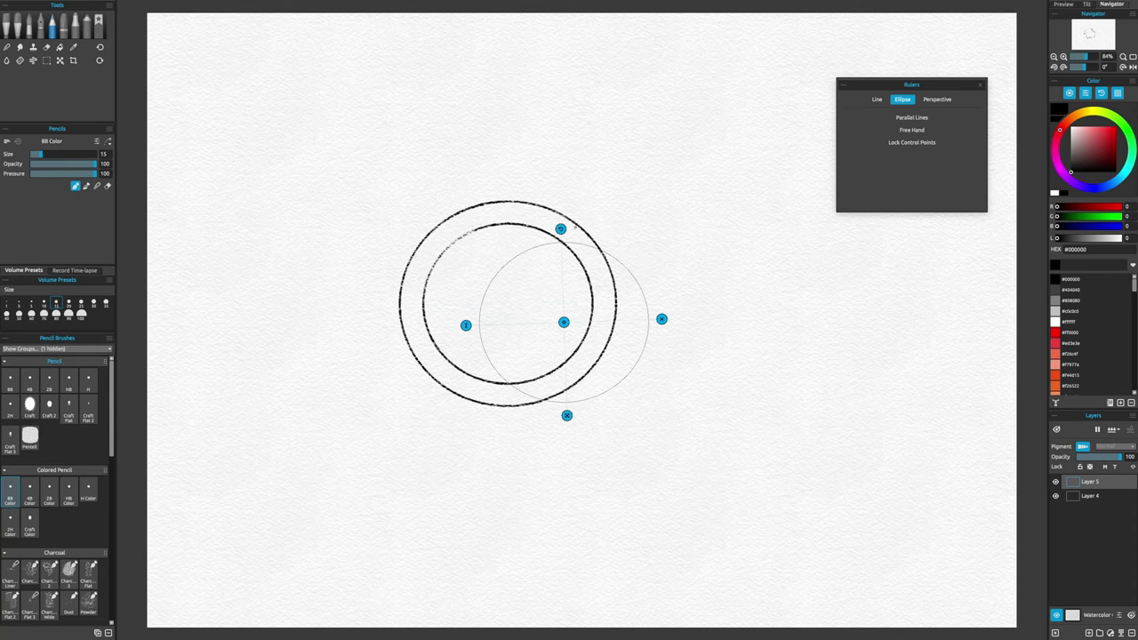
pyautogui.moveTo(560, 229); pyautogui.dragTo(521, 155)
# Activate the One Point Perspective ruler and draw vertical, horizontal and receding pencil lines around the canvas centre
pyautogui.click(937, 99)
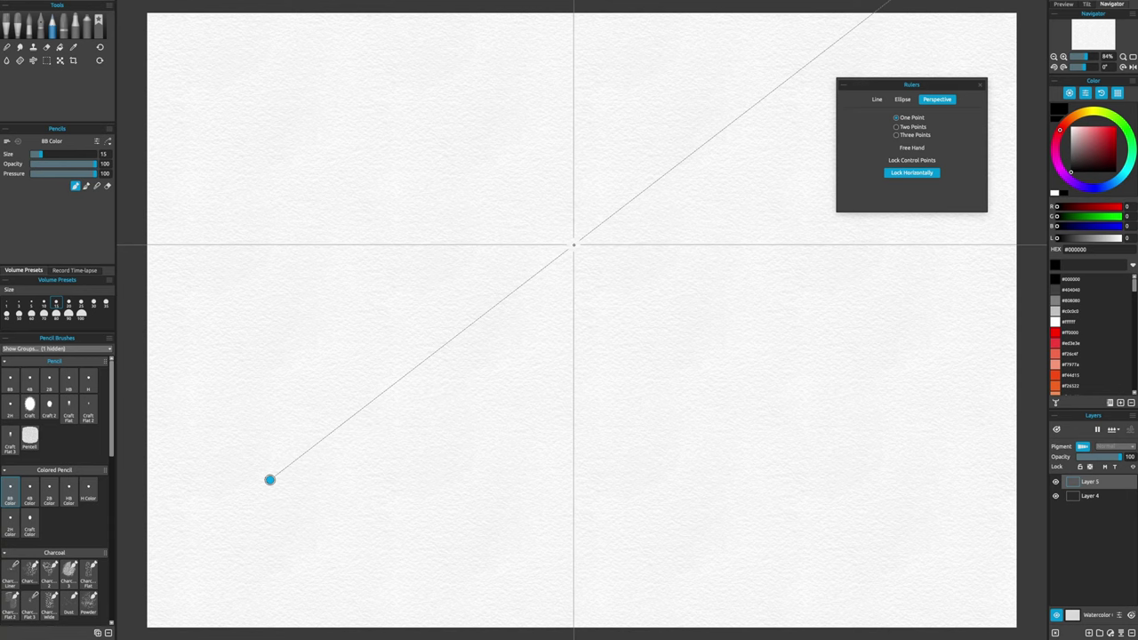
pyautogui.moveTo(511, 331)
pyautogui.mouseDown()
pyautogui.moveTo(433, 379)
pyautogui.moveTo(508, 331)
pyautogui.moveTo(511, 449)
pyautogui.mouseUp()
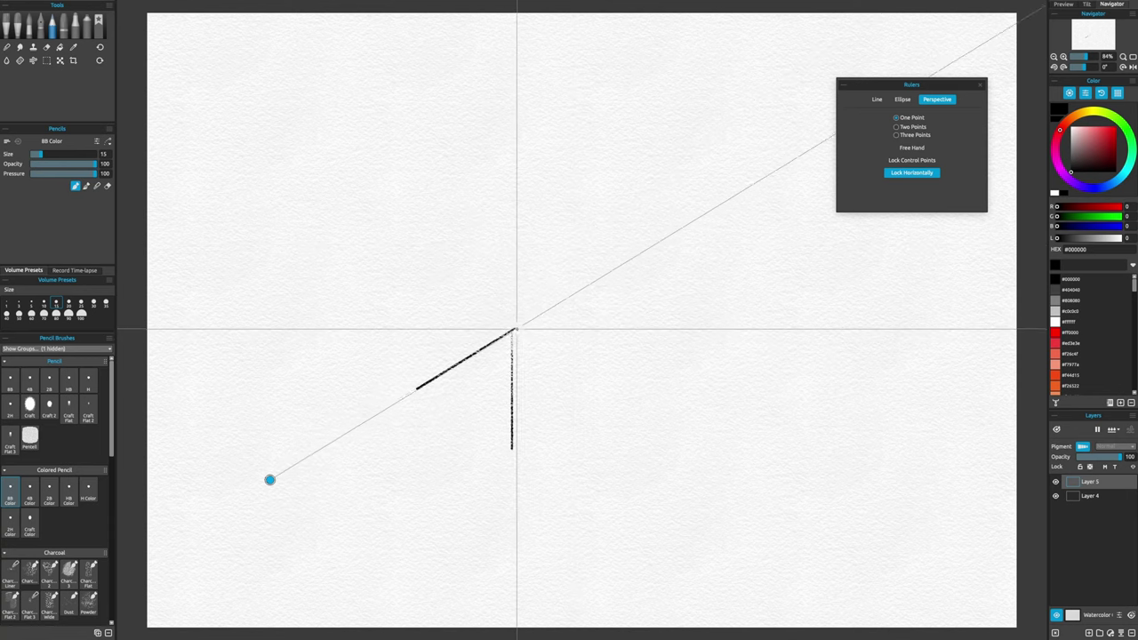
pyautogui.moveTo(515, 330); pyautogui.dragTo(578, 407)
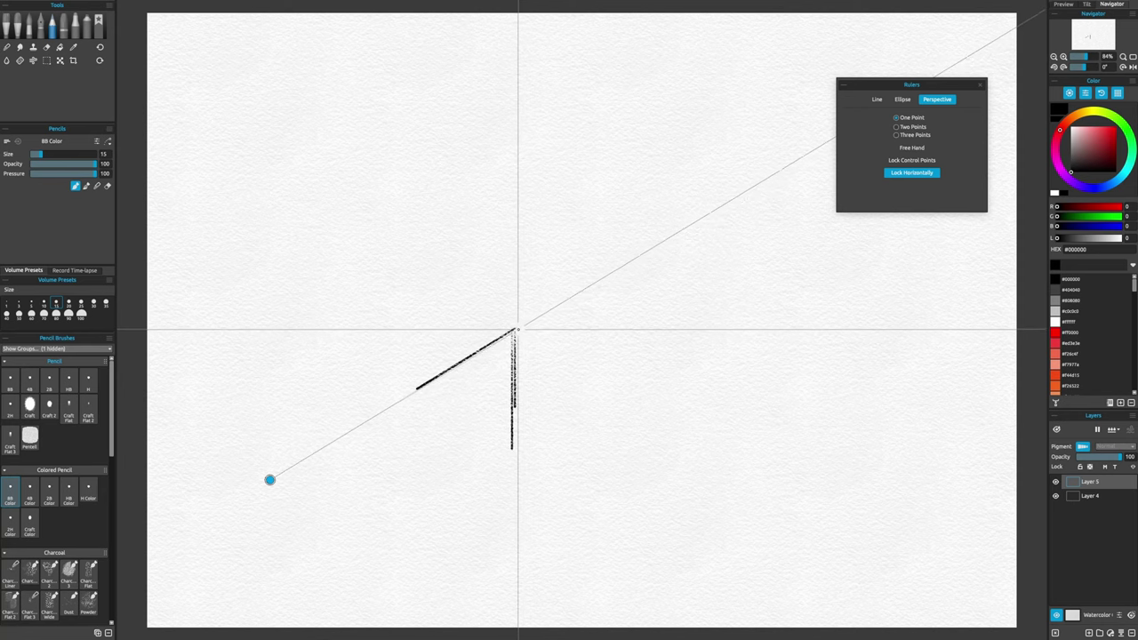
pyautogui.moveTo(516, 328); pyautogui.dragTo(662, 343)
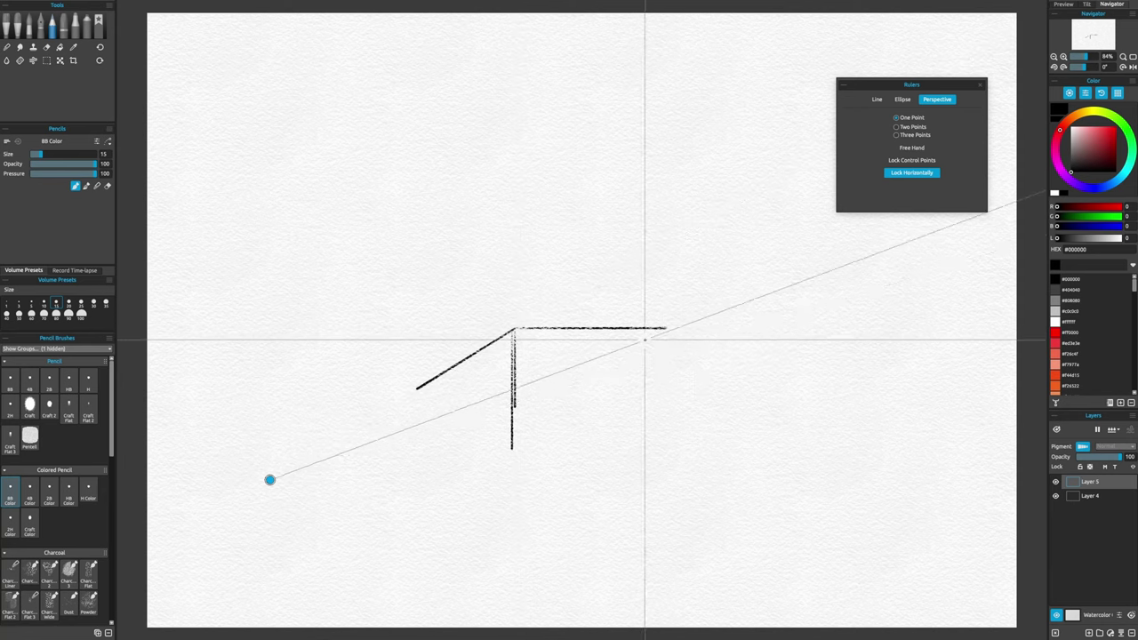
pyautogui.moveTo(366, 470); pyautogui.dragTo(520, 463)
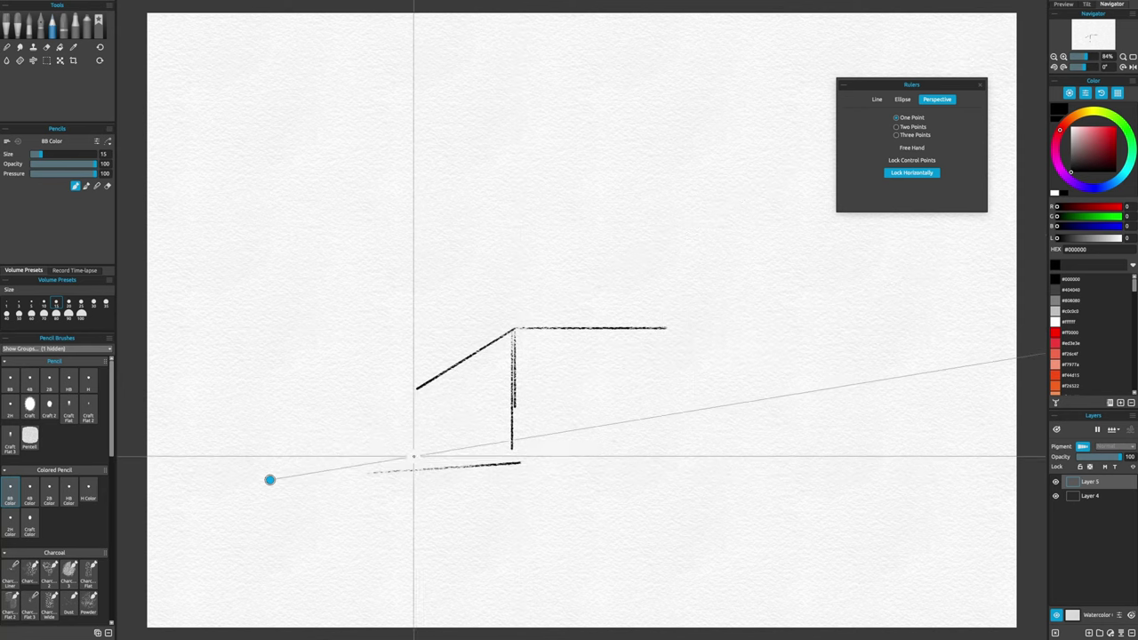
pyautogui.moveTo(377, 468); pyautogui.dragTo(517, 452)
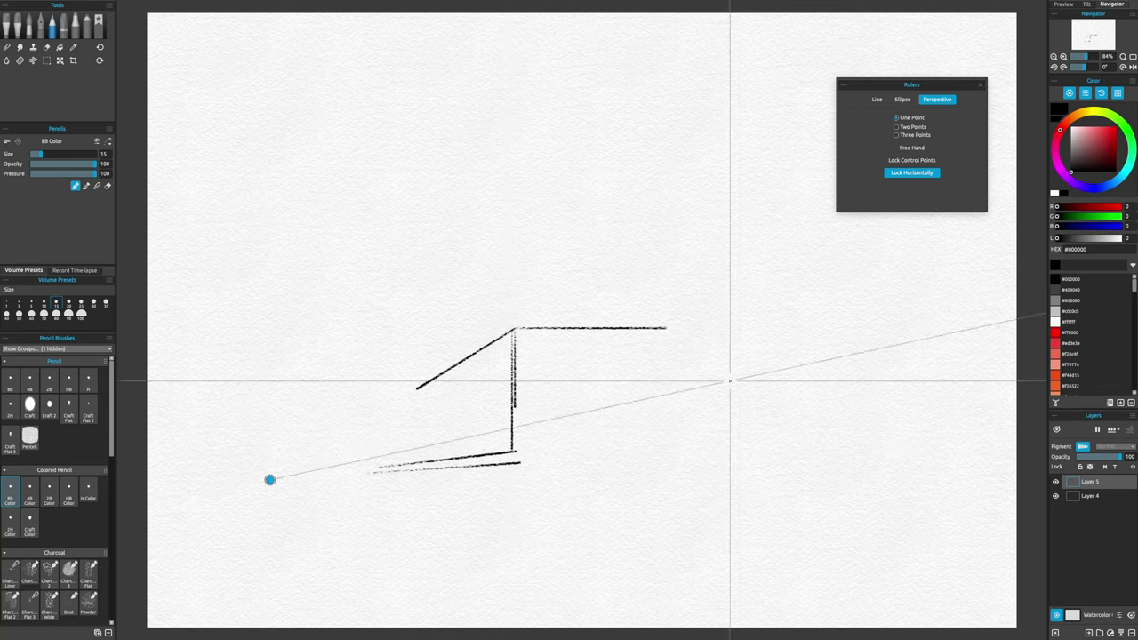
# Set the Perspective ruler to Two Points and draw a box corner with two receding lines and one vertical line
pyautogui.moveTo(729, 381); pyautogui.dragTo(914, 211)
pyautogui.click(913, 127)
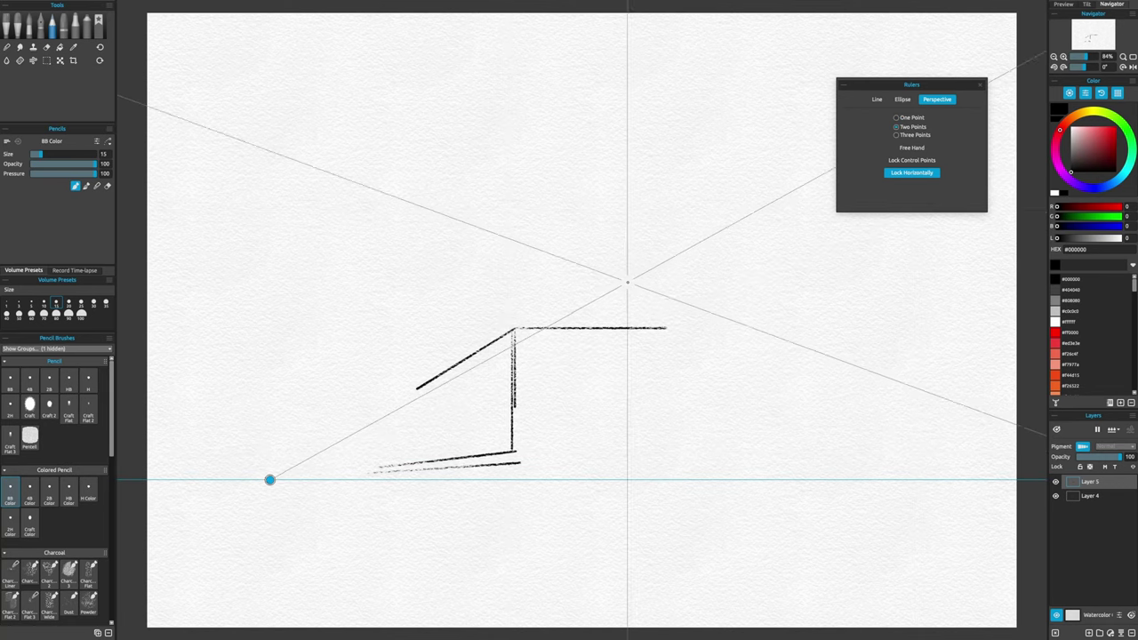
pyautogui.moveTo(595, 302)
pyautogui.mouseDown()
pyautogui.moveTo(714, 250)
pyautogui.moveTo(757, 292)
pyautogui.moveTo(769, 280)
pyautogui.moveTo(749, 220)
pyautogui.moveTo(735, 228)
pyautogui.moveTo(870, 330)
pyautogui.mouseUp()
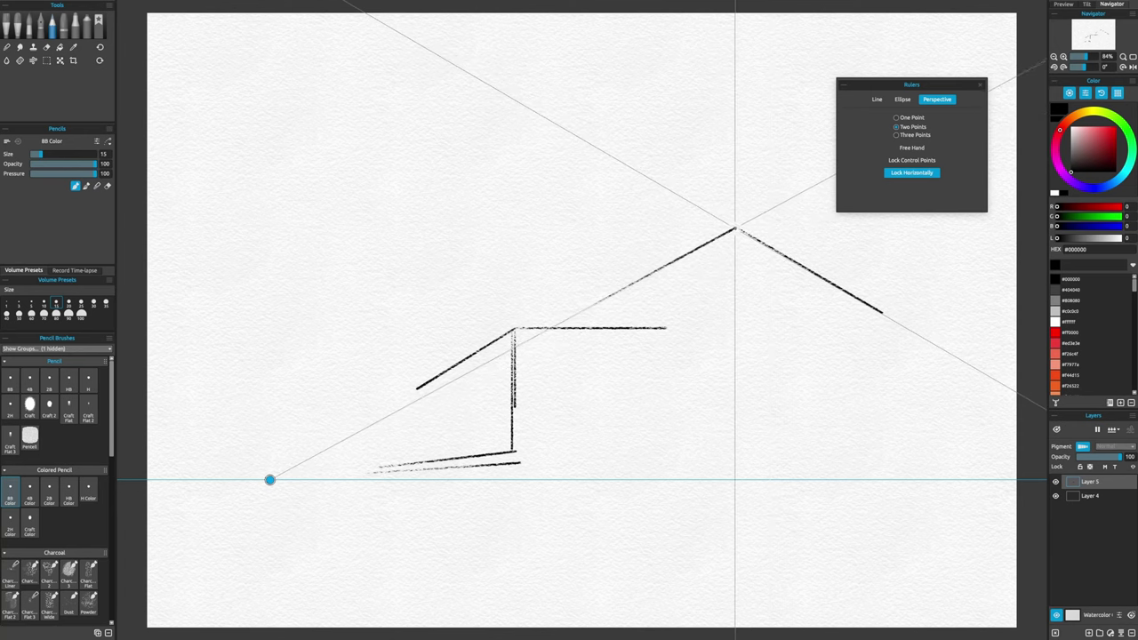
pyautogui.moveTo(735, 230); pyautogui.dragTo(733, 437)
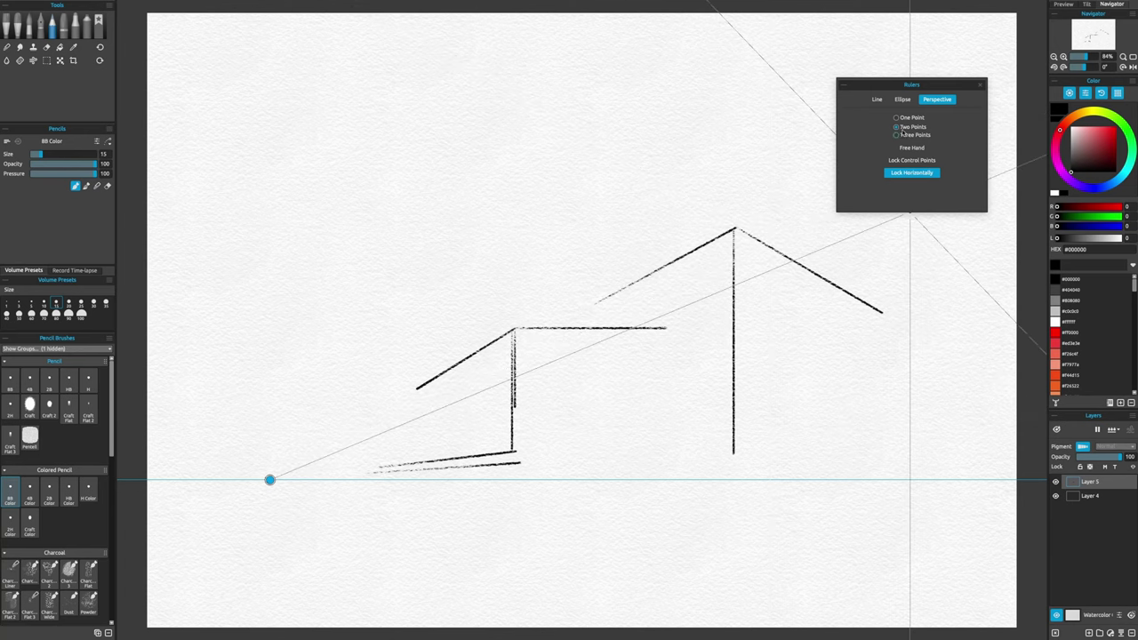
# Set the Perspective ruler to Three Points and draw two adjoining tapered faces with pencil lines along its guides
pyautogui.click(899, 134)
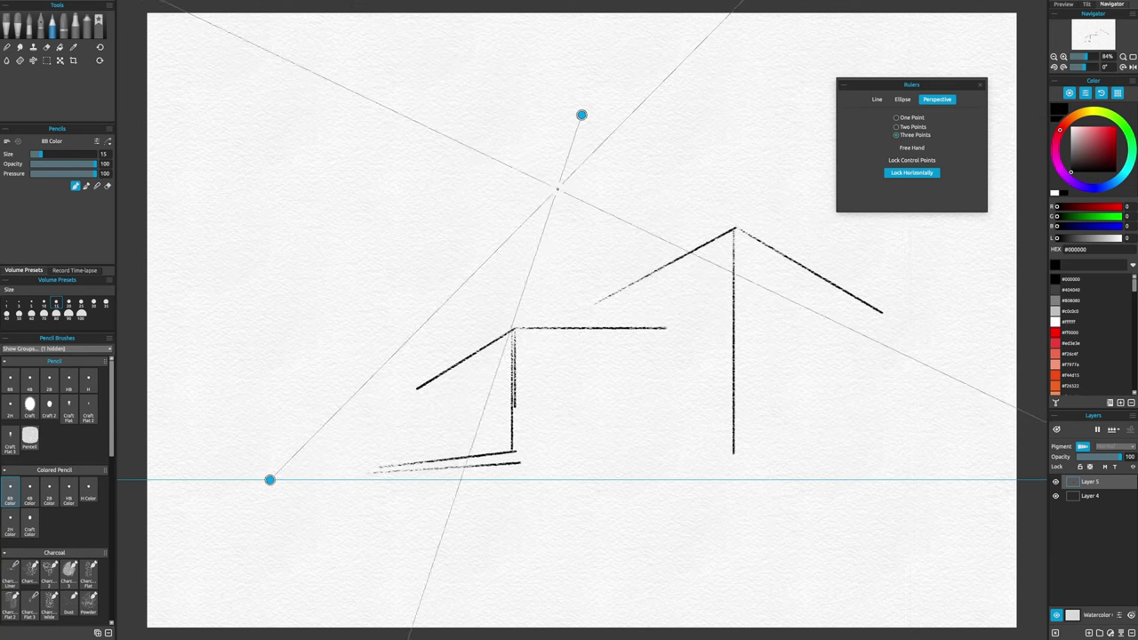
pyautogui.moveTo(480, 263)
pyautogui.mouseDown()
pyautogui.moveTo(553, 191)
pyautogui.moveTo(488, 392)
pyautogui.moveTo(362, 442)
pyautogui.moveTo(494, 248)
pyautogui.mouseUp()
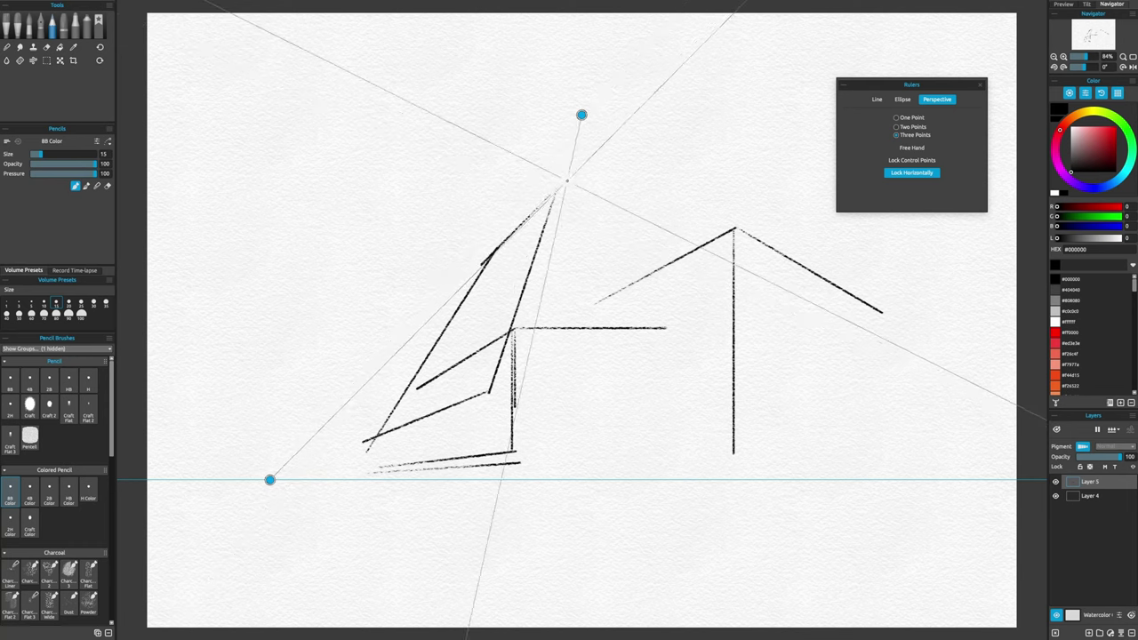
pyautogui.moveTo(559, 189)
pyautogui.mouseDown()
pyautogui.moveTo(606, 223)
pyautogui.moveTo(610, 214)
pyautogui.moveTo(618, 462)
pyautogui.moveTo(676, 449)
pyautogui.moveTo(587, 390)
pyautogui.mouseUp()
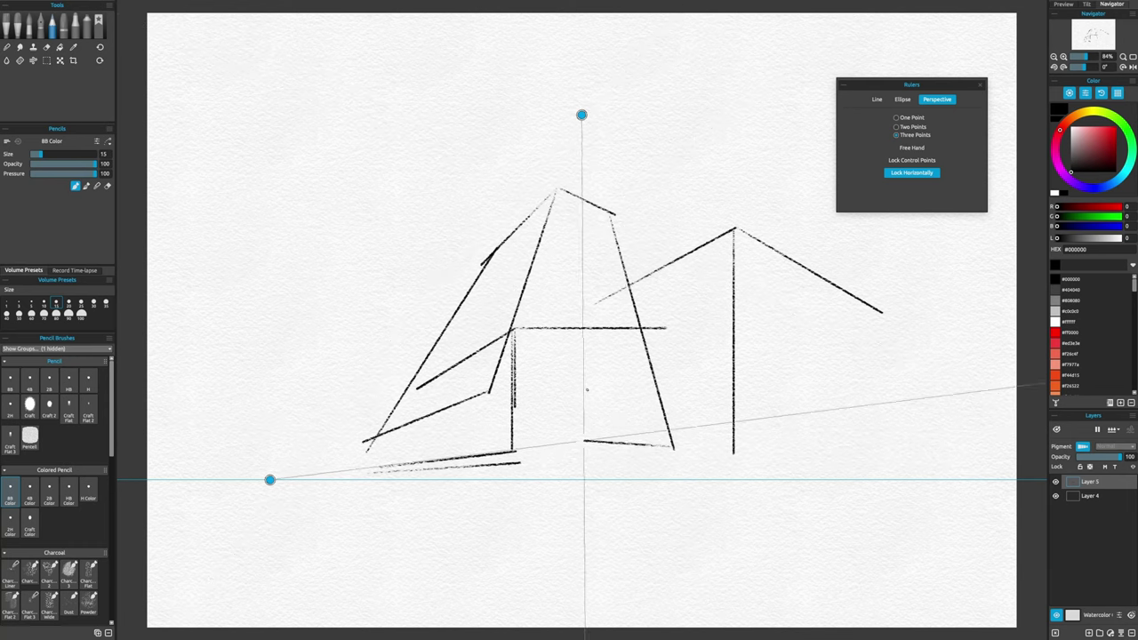
pyautogui.moveTo(583, 441); pyautogui.dragTo(501, 435)
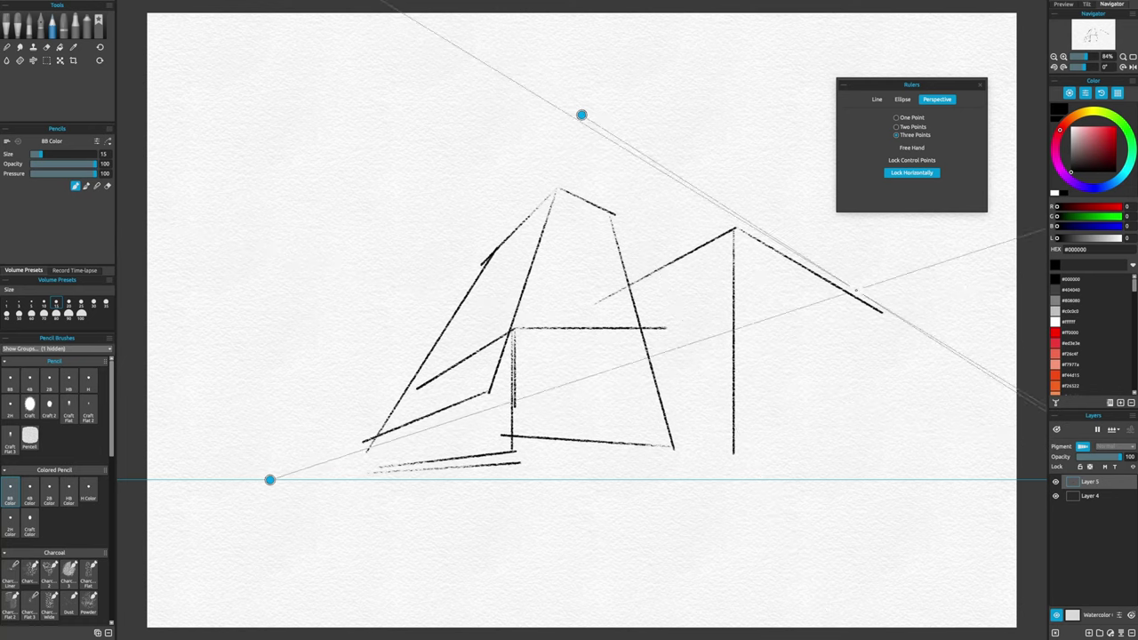
# Enable Free Hand for the Perspective ruler and set the ruler to Two Points
pyautogui.click(925, 162)
pyautogui.click(914, 148)
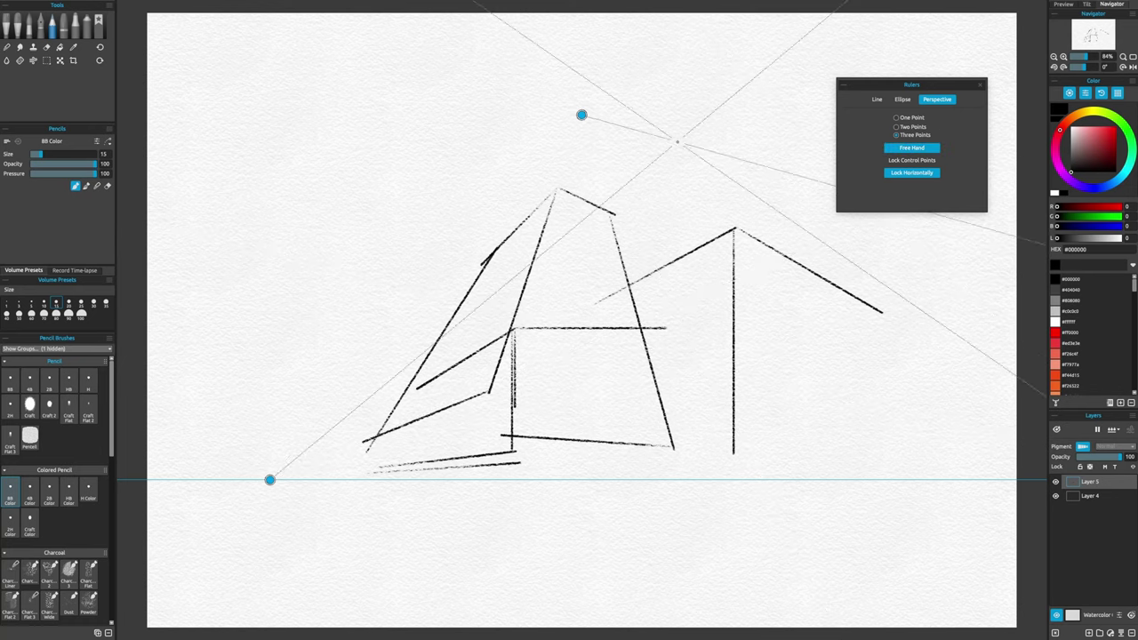
pyautogui.click(916, 127)
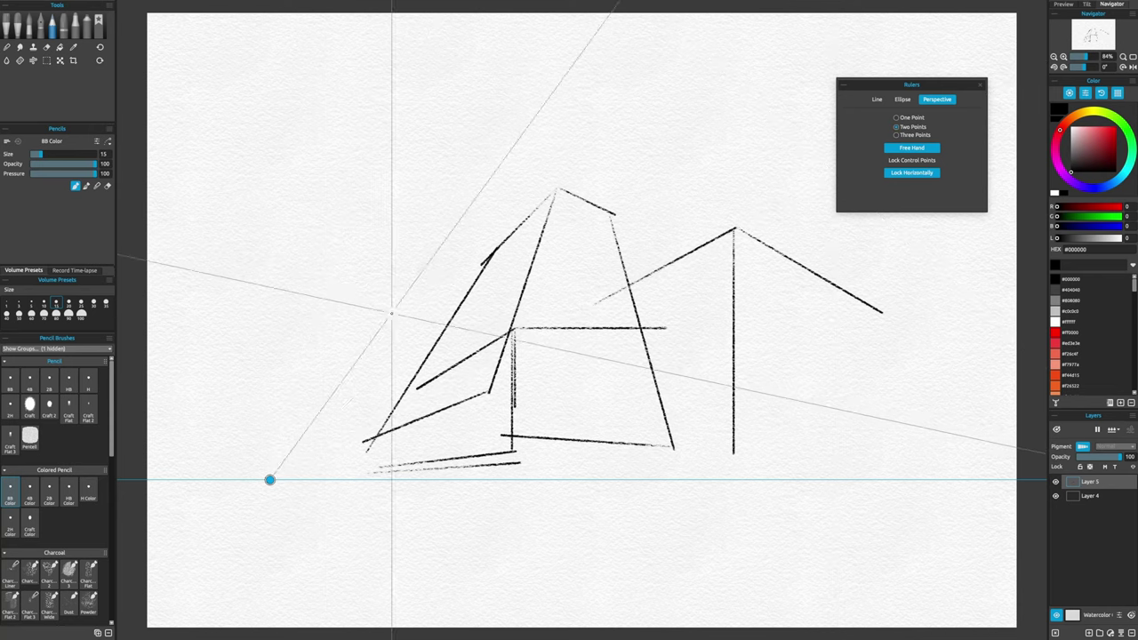
# Clear the drawn lines and sketch a four-sided face by hand, using the two-point perspective guides as reference
pyautogui.press('Delete')
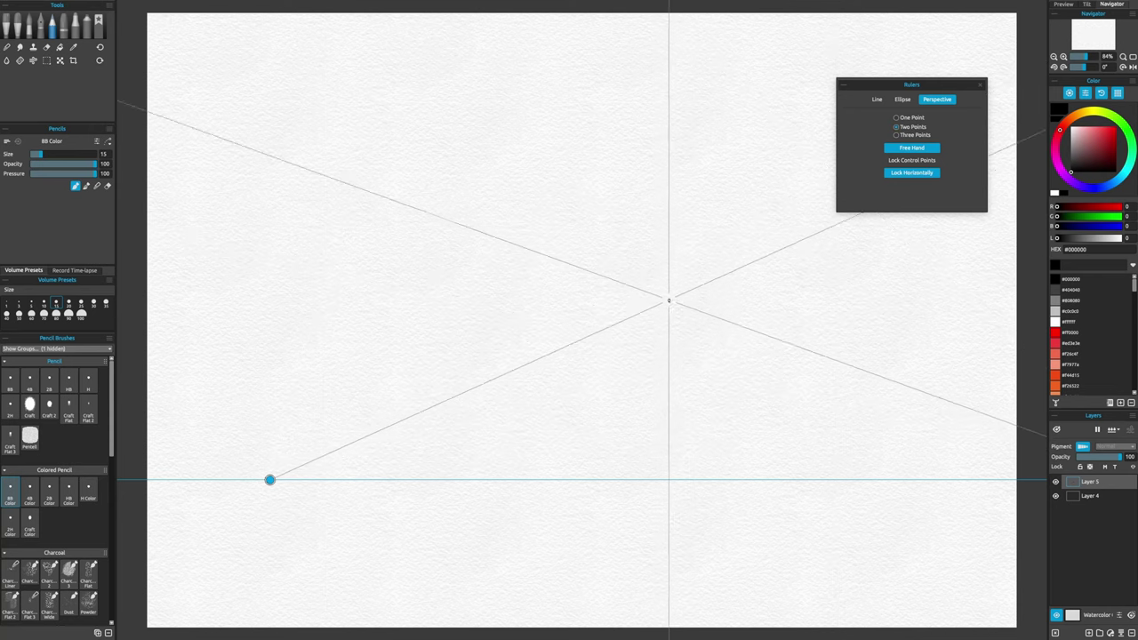
pyautogui.moveTo(667, 298)
pyautogui.mouseDown()
pyautogui.moveTo(530, 356)
pyautogui.moveTo(524, 453)
pyautogui.moveTo(629, 419)
pyautogui.moveTo(632, 436)
pyautogui.moveTo(687, 430)
pyautogui.mouseUp()
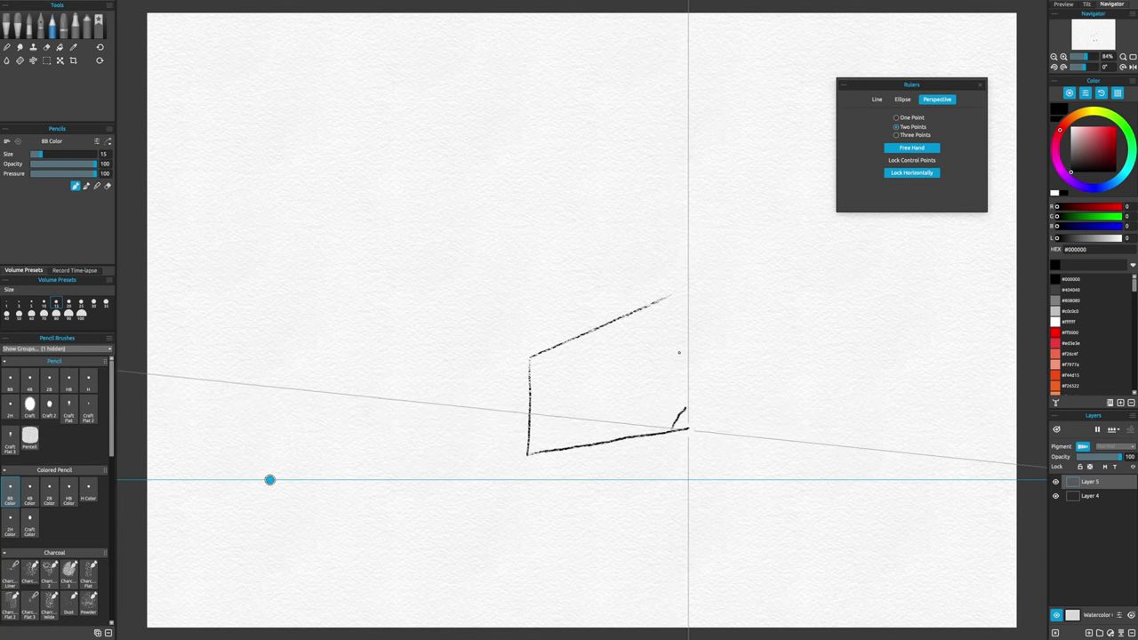
pyautogui.moveTo(673, 425); pyautogui.dragTo(673, 290)
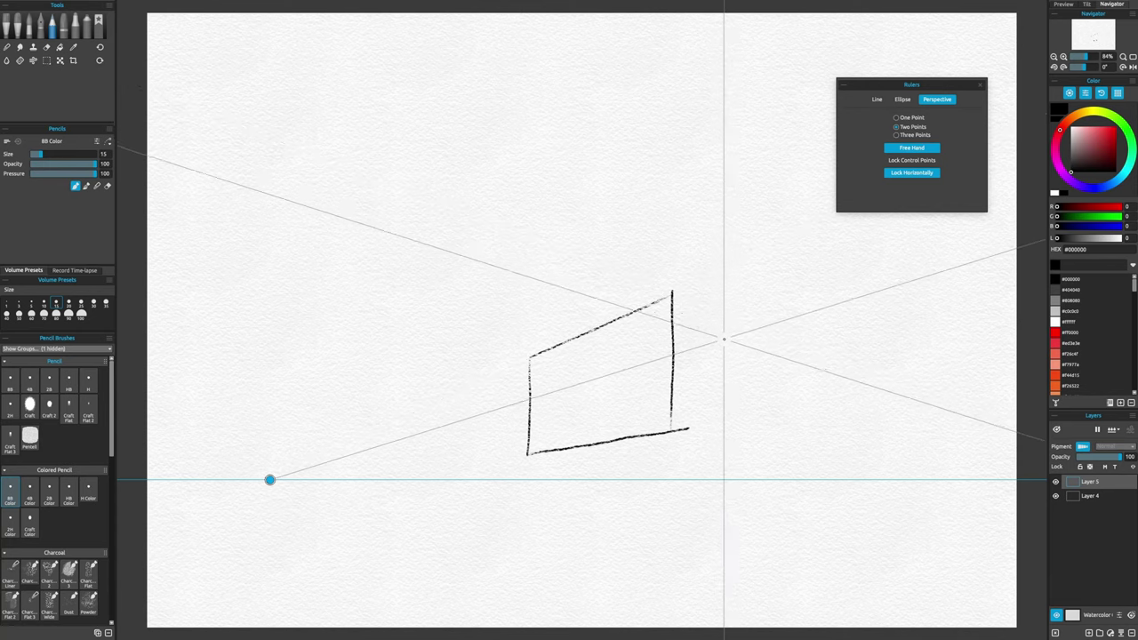
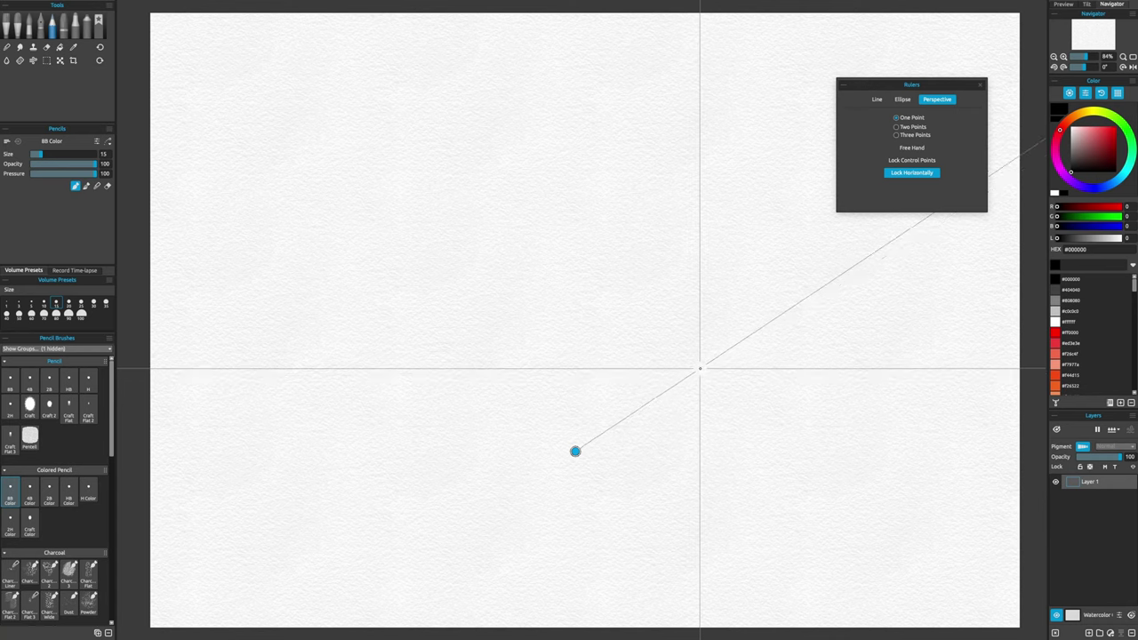
# Draw a box in one-point perspective right of centre, with a larger rear square, receding edges and a smaller front face
pyautogui.moveTo(701, 370)
pyautogui.mouseDown()
pyautogui.moveTo(702, 277)
pyautogui.moveTo(770, 281)
pyautogui.mouseUp()
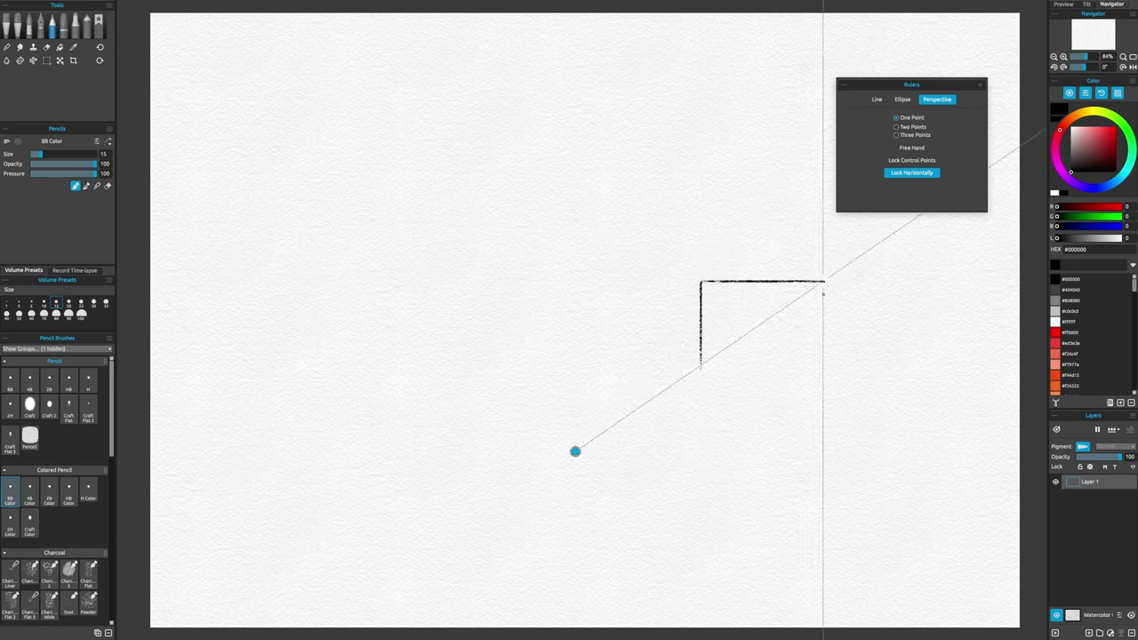
pyautogui.moveTo(797, 281)
pyautogui.mouseDown()
pyautogui.moveTo(796, 373)
pyautogui.moveTo(709, 371)
pyautogui.mouseUp()
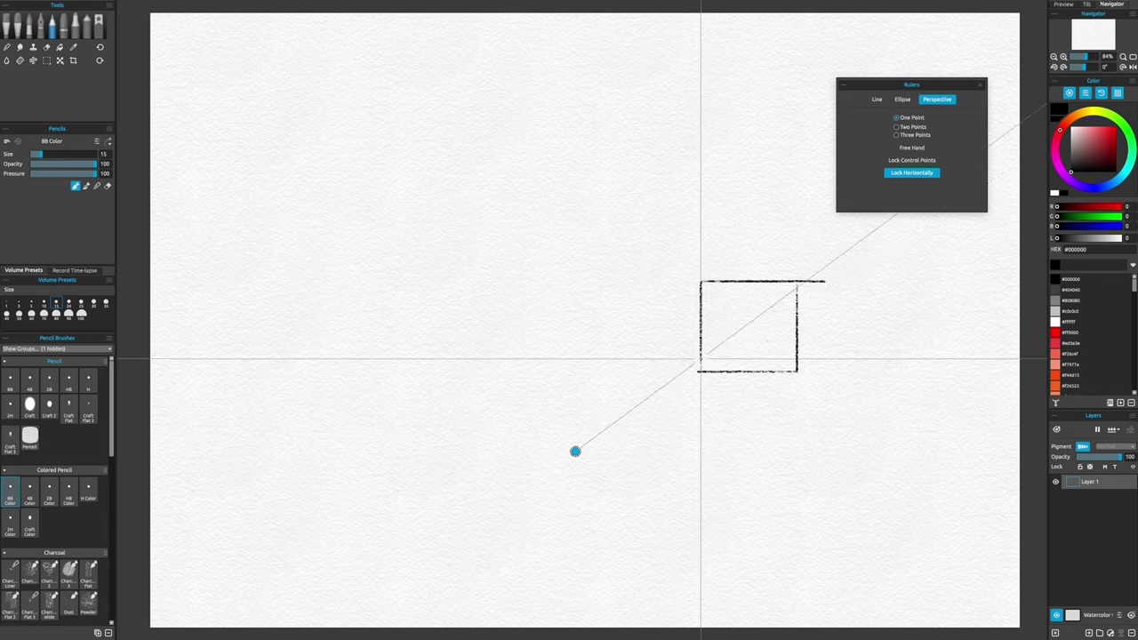
pyautogui.moveTo(700, 372)
pyautogui.mouseDown()
pyautogui.moveTo(656, 397)
pyautogui.moveTo(691, 399)
pyautogui.mouseUp()
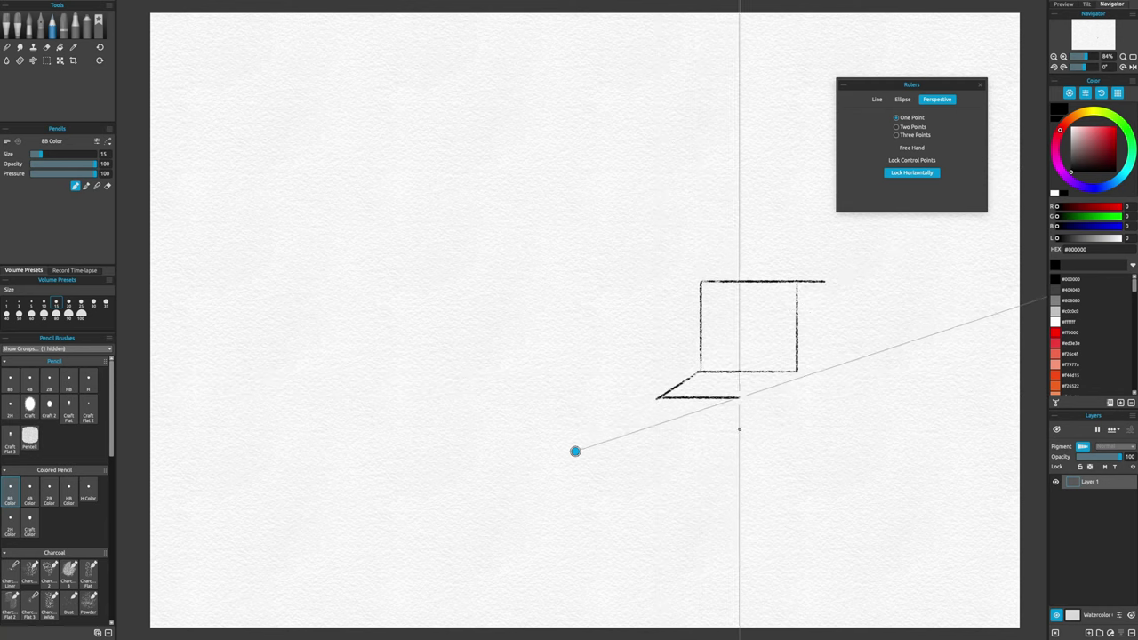
pyautogui.moveTo(737, 396); pyautogui.dragTo(797, 375)
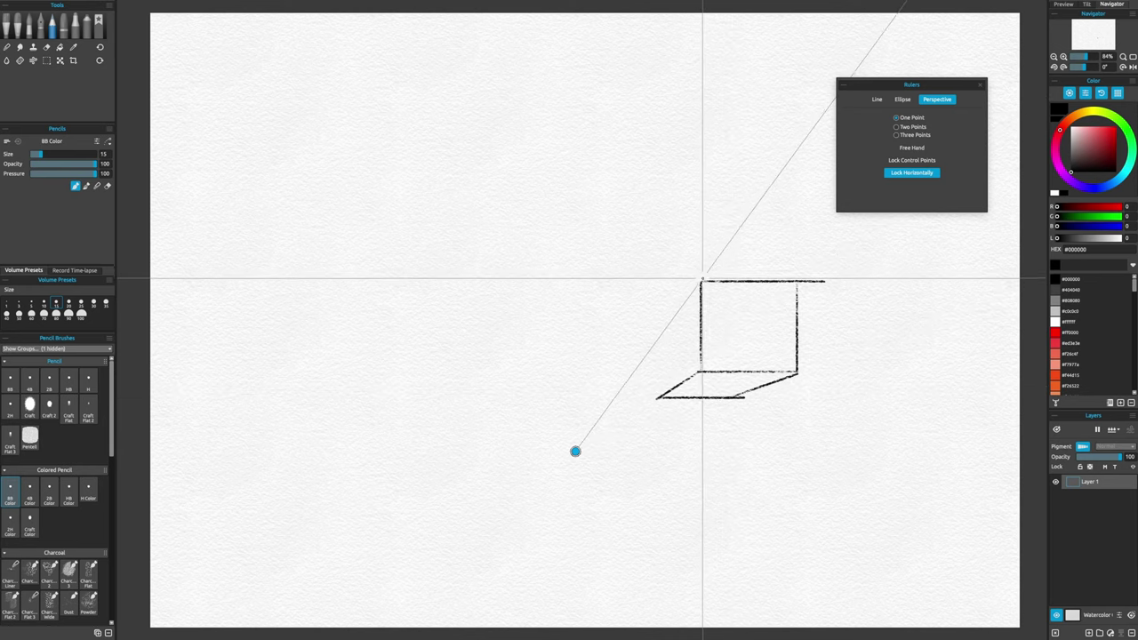
pyautogui.moveTo(694, 288); pyautogui.dragTo(658, 337)
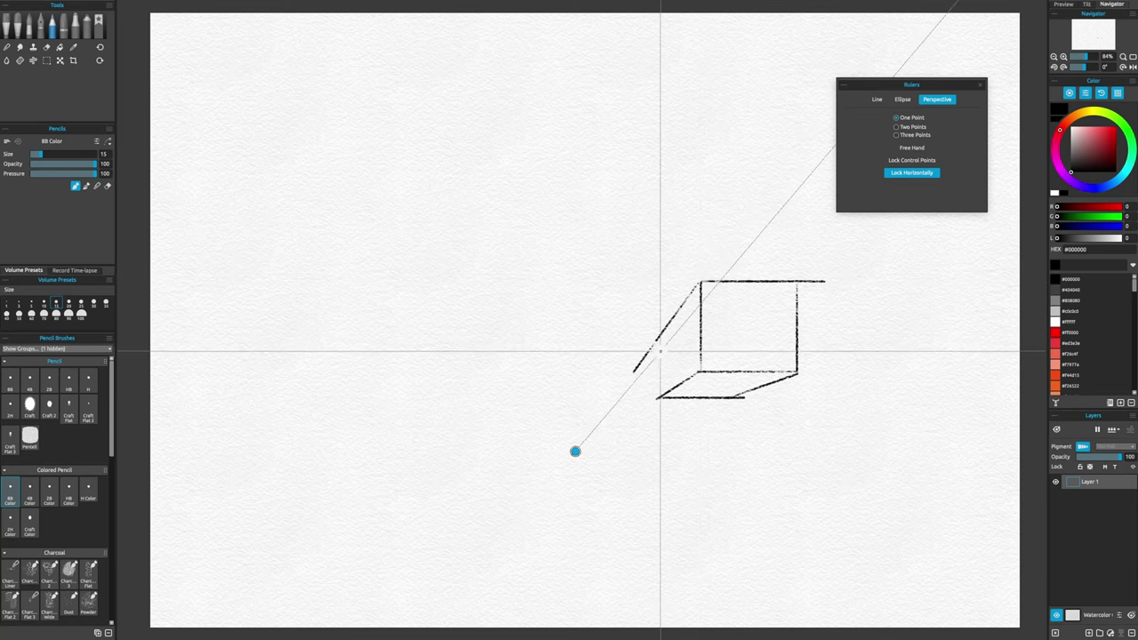
pyautogui.moveTo(654, 341); pyautogui.dragTo(655, 373)
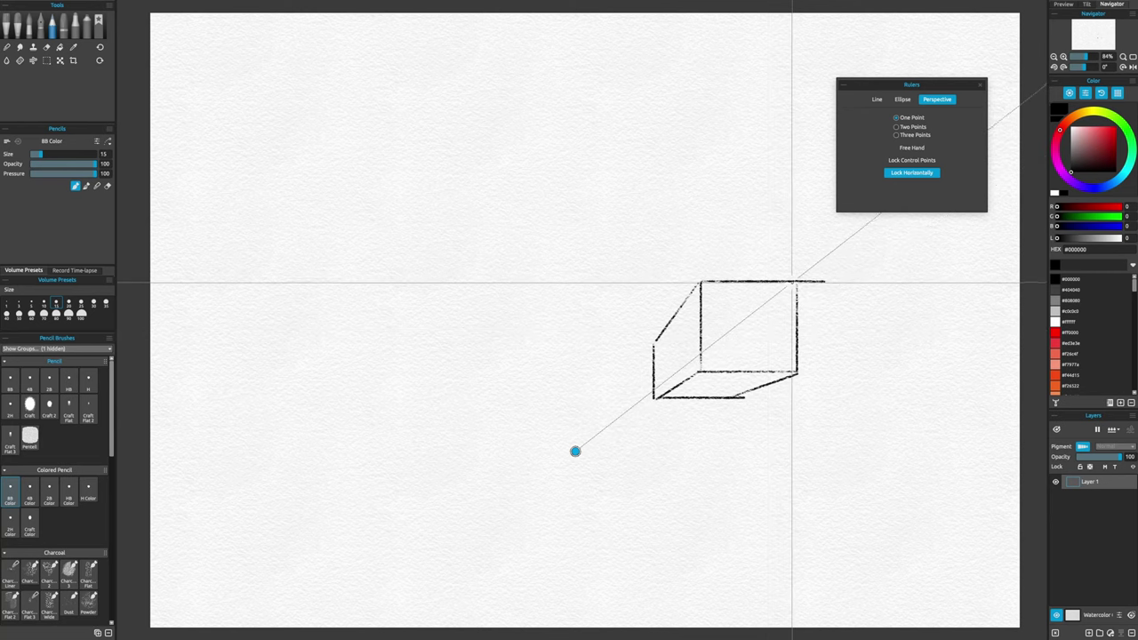
pyautogui.moveTo(796, 285); pyautogui.dragTo(757, 312)
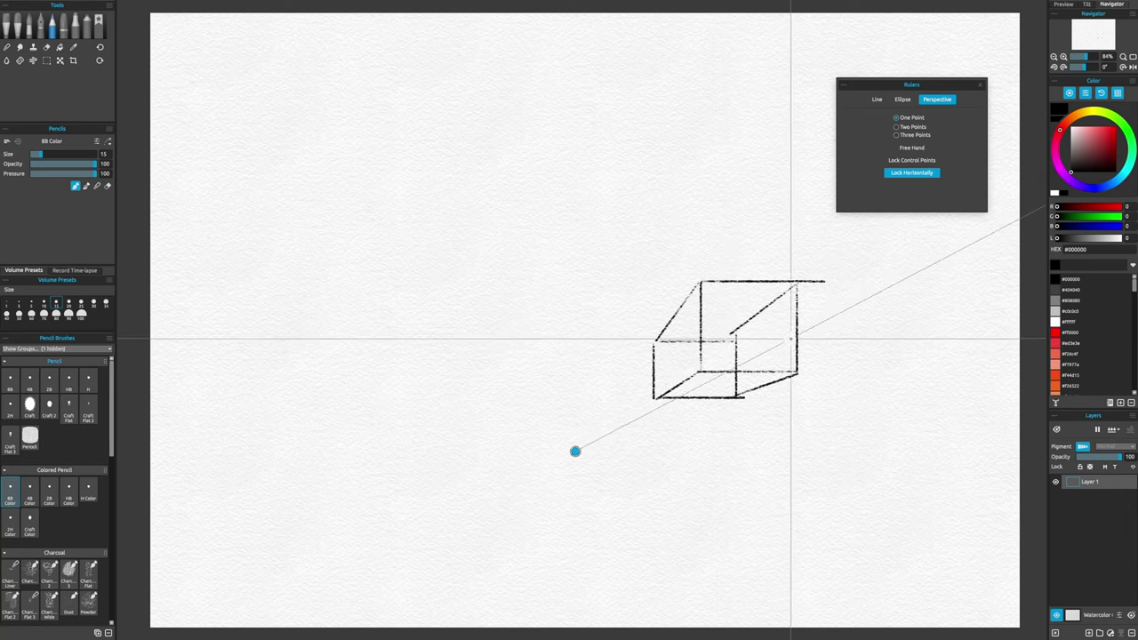
# Switch to the Round Soft eraser and turn off the Perspective ruler for erasing the box's overlapping inner lines
pyautogui.press('e')
pyautogui.click(935, 103)
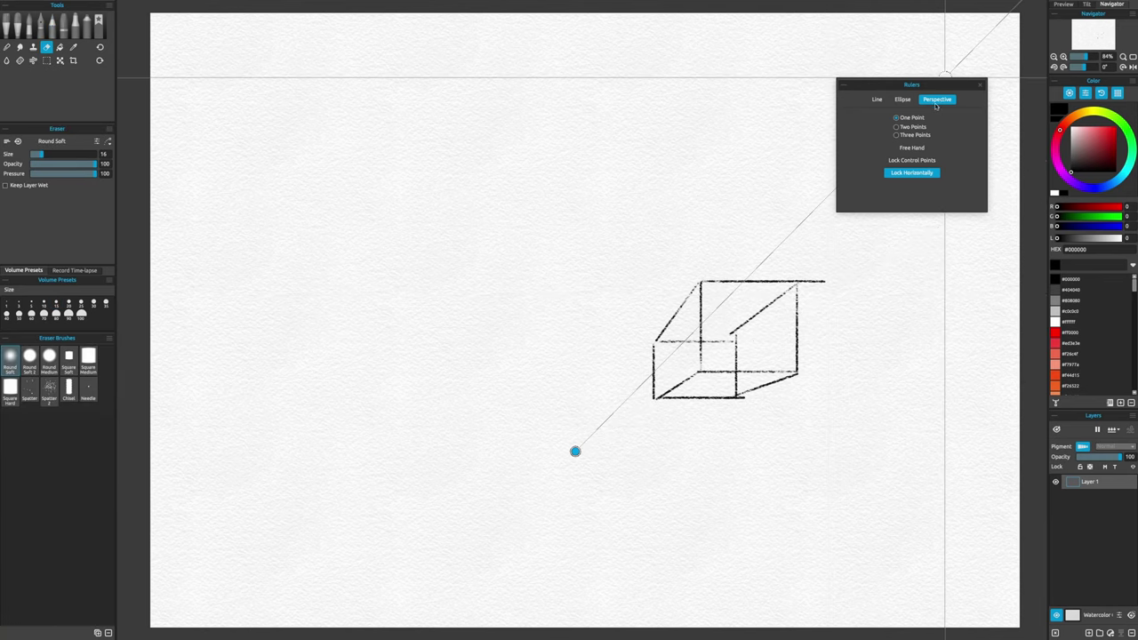
pyautogui.click(939, 99)
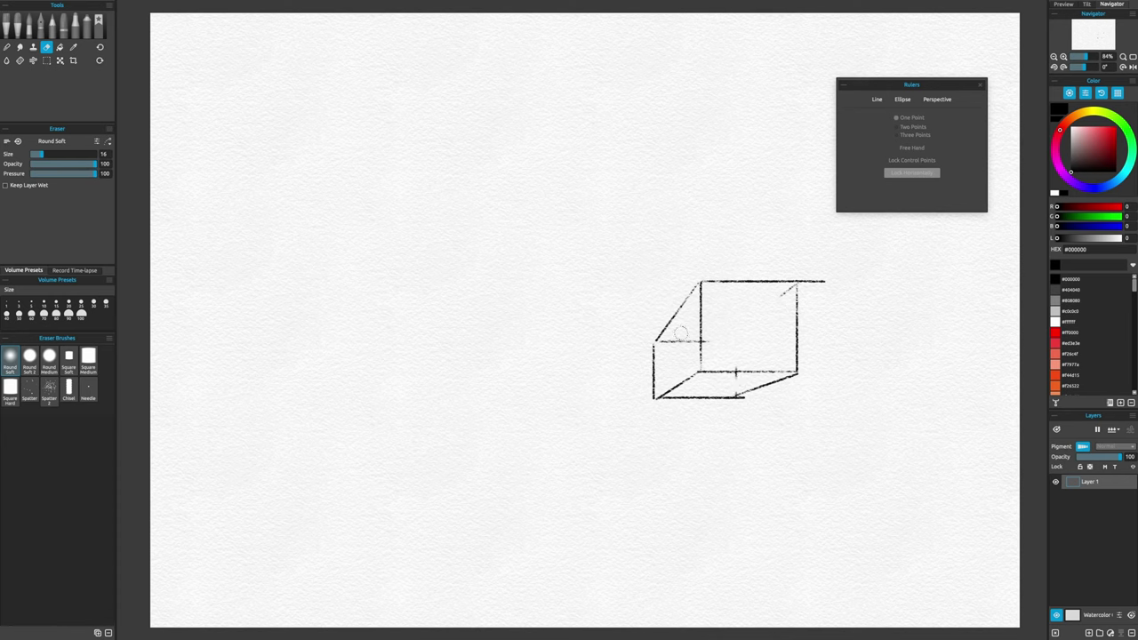
# Reactivate the one-point Perspective ruler and draw a second box in the canvas's upper left, with edges receding to the vanishing point
pyautogui.click(938, 100)
pyautogui.moveTo(877, 216); pyautogui.dragTo(343, 184)
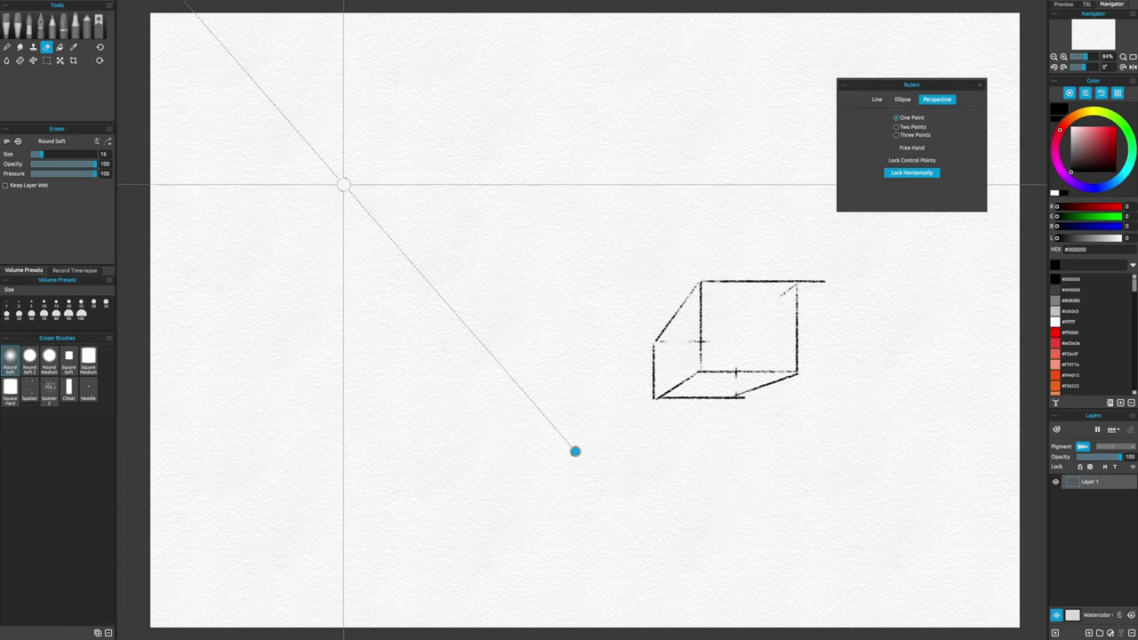
pyautogui.press('b')
pyautogui.moveTo(272, 228)
pyautogui.mouseDown()
pyautogui.moveTo(271, 139)
pyautogui.moveTo(385, 140)
pyautogui.moveTo(391, 250)
pyautogui.moveTo(269, 250)
pyautogui.moveTo(331, 289)
pyautogui.moveTo(434, 287)
pyautogui.mouseUp()
pyautogui.moveTo(383, 251); pyautogui.dragTo(412, 287)
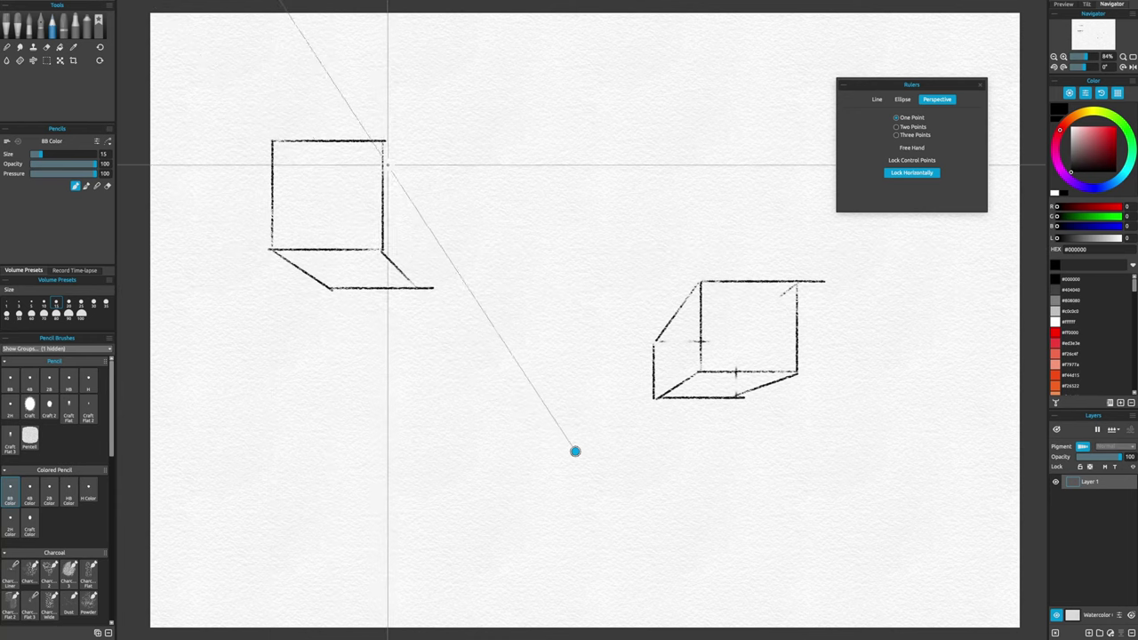
pyautogui.moveTo(384, 141)
pyautogui.mouseDown()
pyautogui.moveTo(416, 195)
pyautogui.moveTo(414, 287)
pyautogui.moveTo(441, 283)
pyautogui.moveTo(418, 291)
pyautogui.moveTo(621, 409)
pyautogui.moveTo(740, 551)
pyautogui.moveTo(969, 481)
pyautogui.moveTo(915, 512)
pyautogui.moveTo(926, 513)
pyautogui.moveTo(972, 260)
pyautogui.moveTo(960, 29)
pyautogui.moveTo(907, 1)
pyautogui.mouseUp()
pyautogui.press('e')
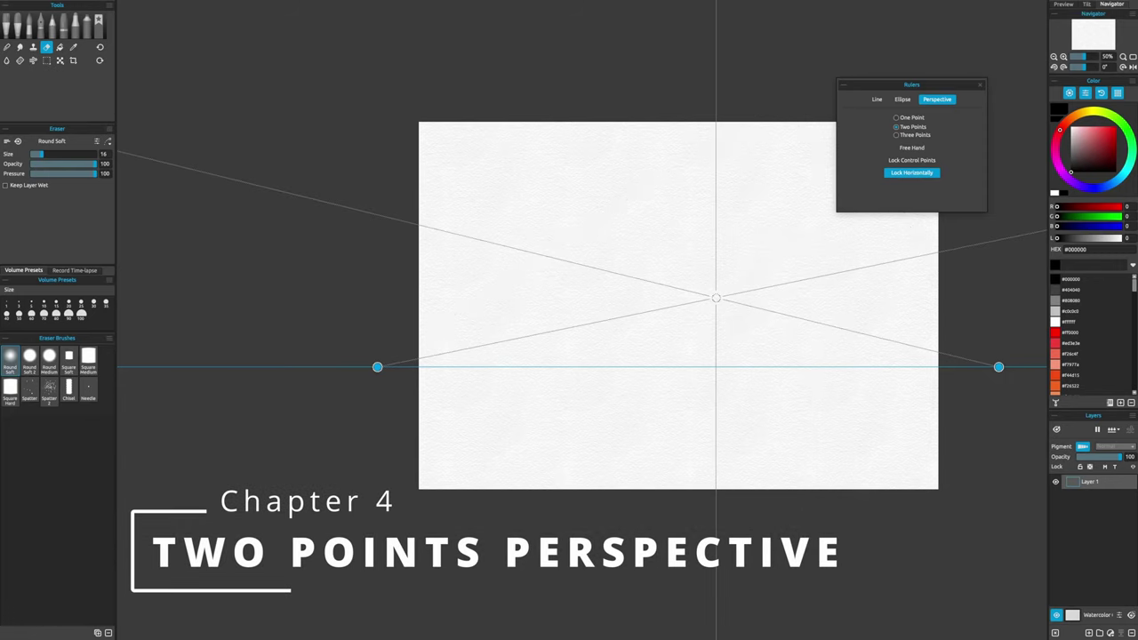
# Draw a two-sided box across the horizon line in the canvas's lower right with the pencil, following the two-point perspective guides
pyautogui.press('super+0')
pyautogui.moveTo(716, 297)
pyautogui.mouseDown()
pyautogui.moveTo(279, 337)
pyautogui.moveTo(536, 325)
pyautogui.moveTo(789, 278)
pyautogui.moveTo(703, 261)
pyautogui.moveTo(719, 284)
pyautogui.moveTo(783, 300)
pyautogui.moveTo(783, 435)
pyautogui.moveTo(886, 432)
pyautogui.mouseUp()
pyautogui.press('p')
pyautogui.scroll(-5, 887, 432)
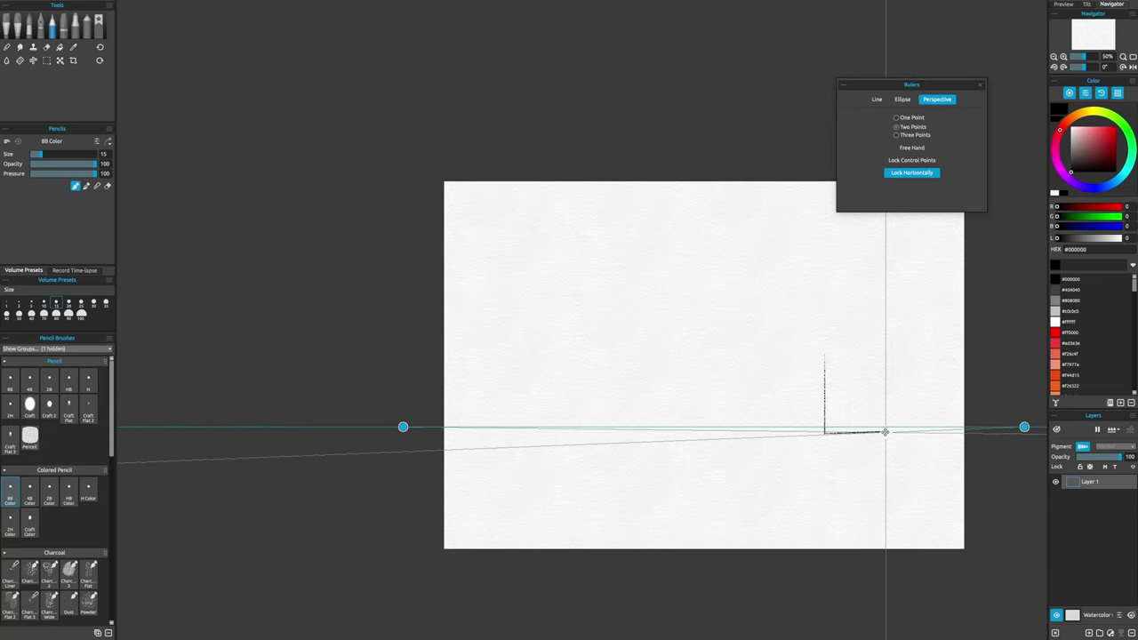
pyautogui.moveTo(777, 437); pyautogui.dragTo(700, 443)
pyautogui.scroll(3, 701, 442)
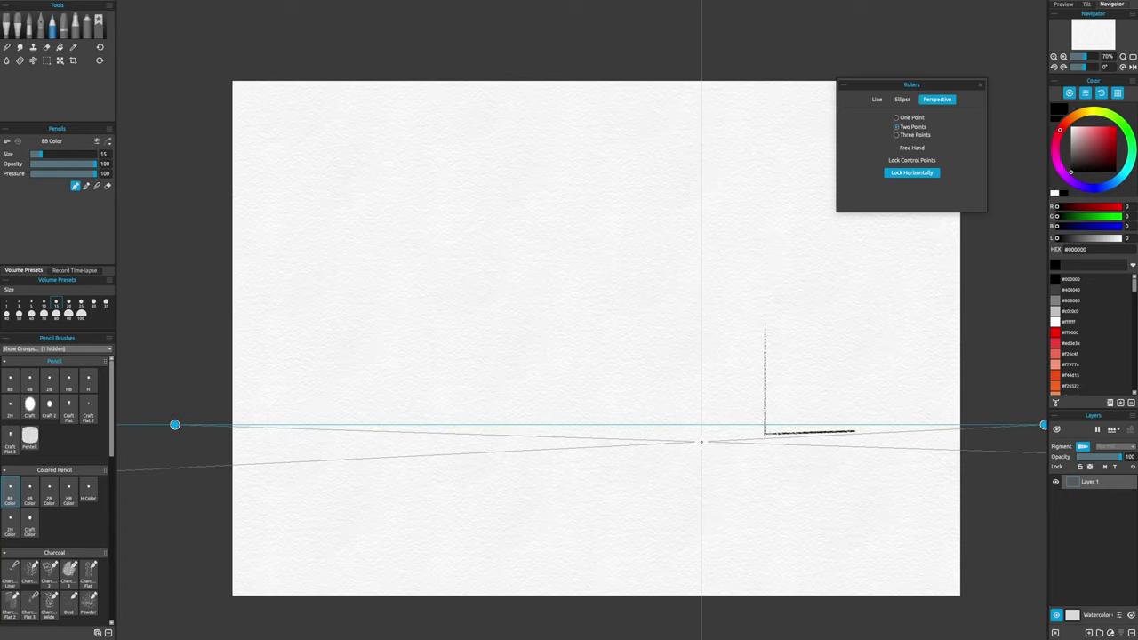
pyautogui.moveTo(700, 442)
pyautogui.mouseDown()
pyautogui.moveTo(770, 329)
pyautogui.moveTo(764, 318)
pyautogui.moveTo(851, 353)
pyautogui.moveTo(851, 431)
pyautogui.mouseUp()
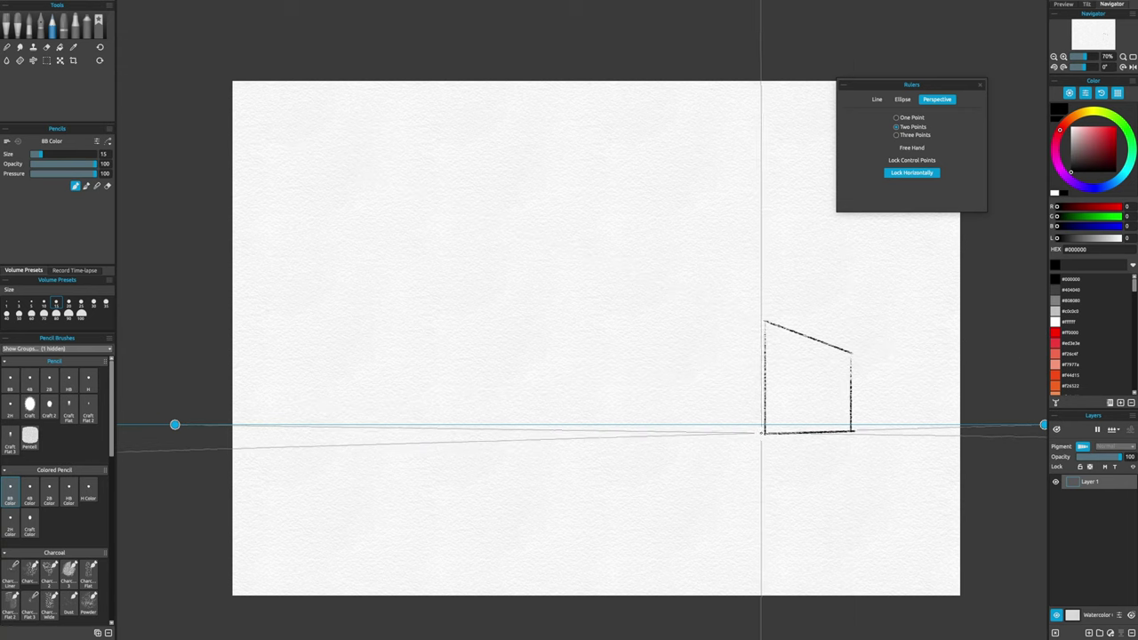
pyautogui.hotkey('ctrl', 'z')
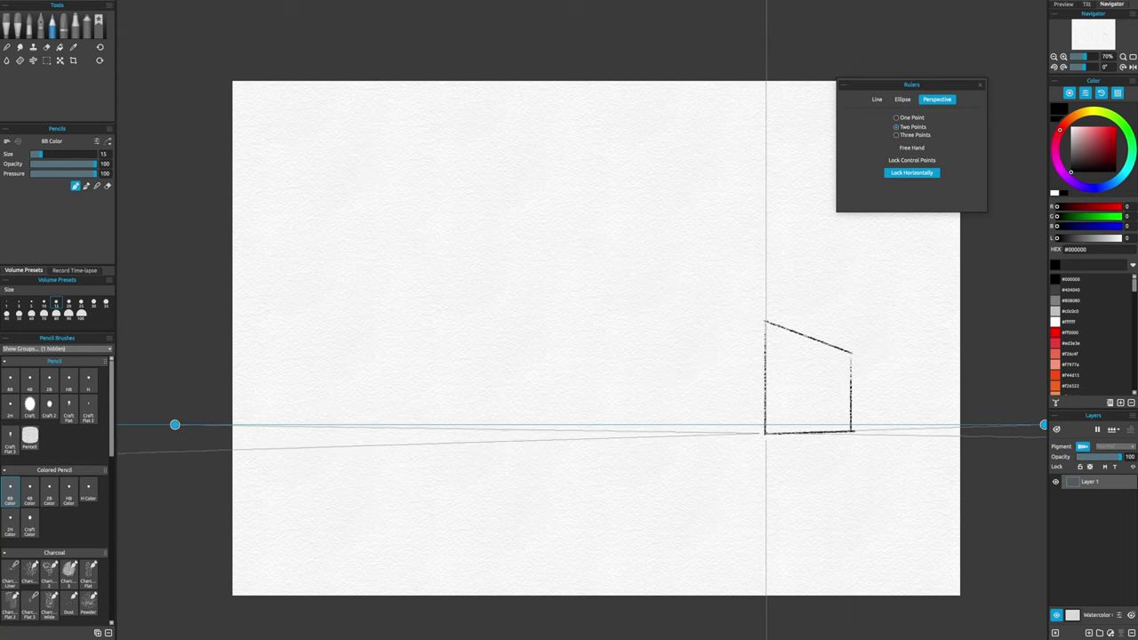
pyautogui.moveTo(764, 432)
pyautogui.mouseDown()
pyautogui.moveTo(730, 433)
pyautogui.moveTo(702, 400)
pyautogui.moveTo(702, 343)
pyautogui.moveTo(704, 333)
pyautogui.moveTo(766, 324)
pyautogui.mouseUp()
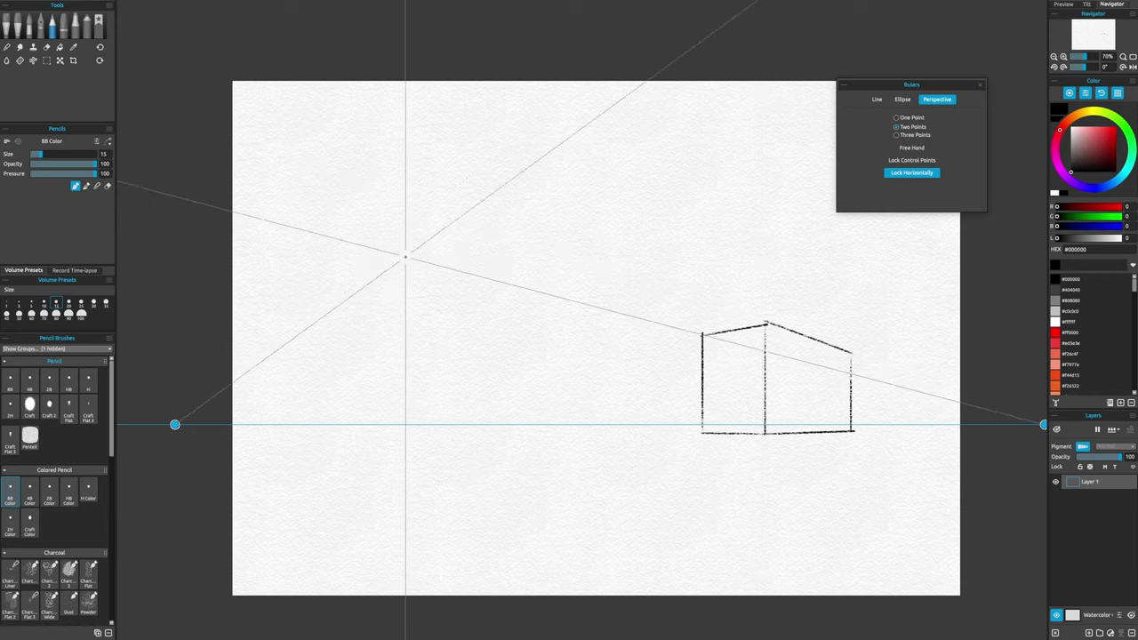
# Draw a second two-point perspective box above the horizon in the canvas's upper left, starting with its base and upright edges
pyautogui.moveTo(385, 285)
pyautogui.mouseDown()
pyautogui.moveTo(442, 302)
pyautogui.moveTo(506, 267)
pyautogui.moveTo(449, 241)
pyautogui.moveTo(390, 286)
pyautogui.moveTo(389, 192)
pyautogui.mouseUp()
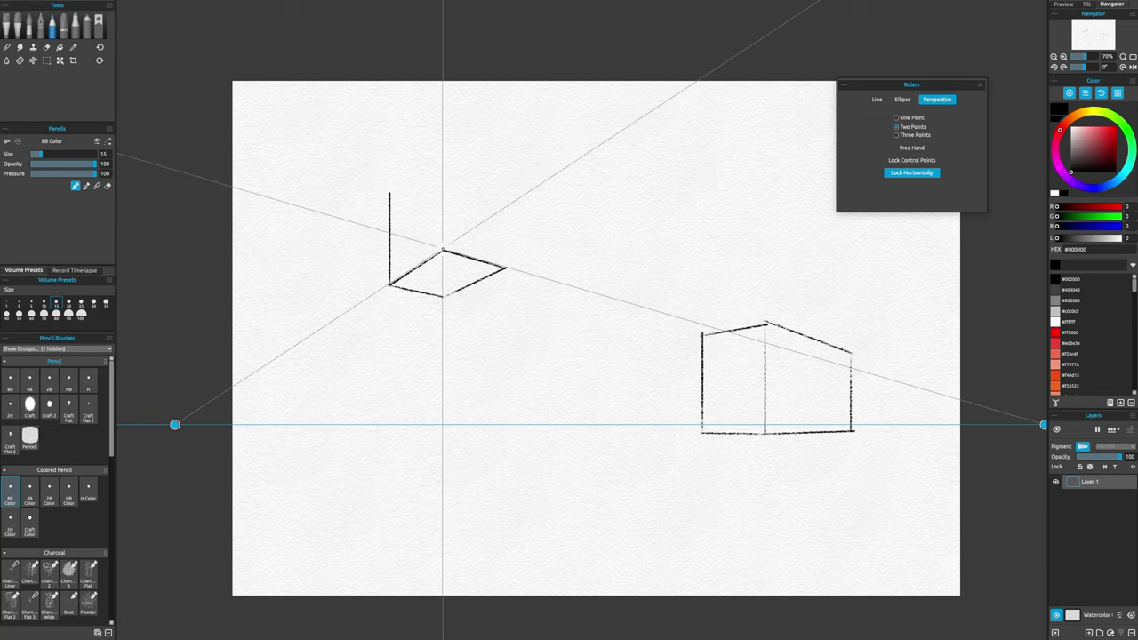
pyautogui.moveTo(442, 250)
pyautogui.mouseDown()
pyautogui.moveTo(442, 138)
pyautogui.moveTo(467, 155)
pyautogui.moveTo(448, 137)
pyautogui.moveTo(504, 163)
pyautogui.moveTo(505, 267)
pyautogui.mouseUp()
pyautogui.hotkey('ctrl', 'z')
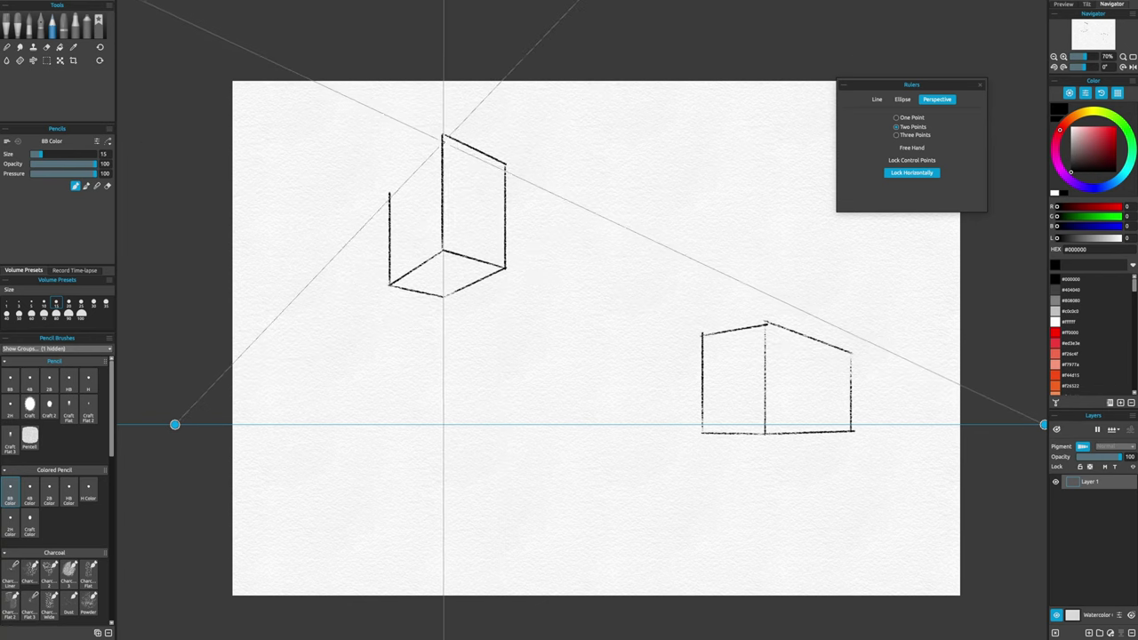
pyautogui.moveTo(444, 135); pyautogui.dragTo(393, 187)
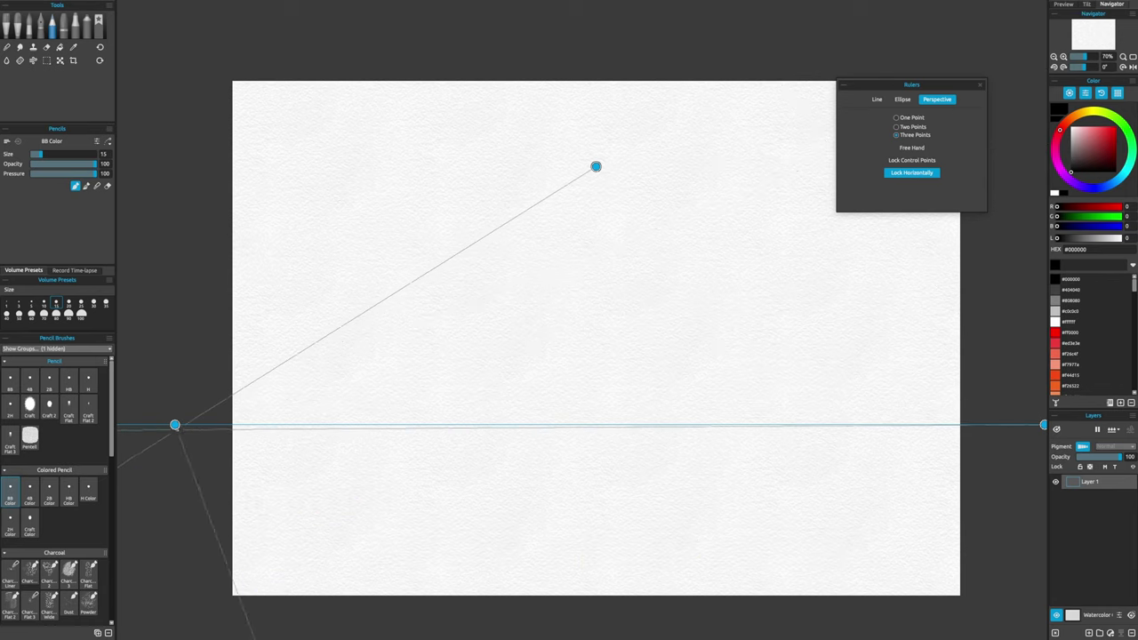
# Move the three-point ruler's two horizon vanishing points closer together on the canvas and raise the horizon line
pyautogui.moveTo(207, 415); pyautogui.dragTo(421, 359)
pyautogui.moveTo(1044, 360); pyautogui.dragTo(935, 355)
pyautogui.moveTo(753, 376); pyautogui.dragTo(740, 336)
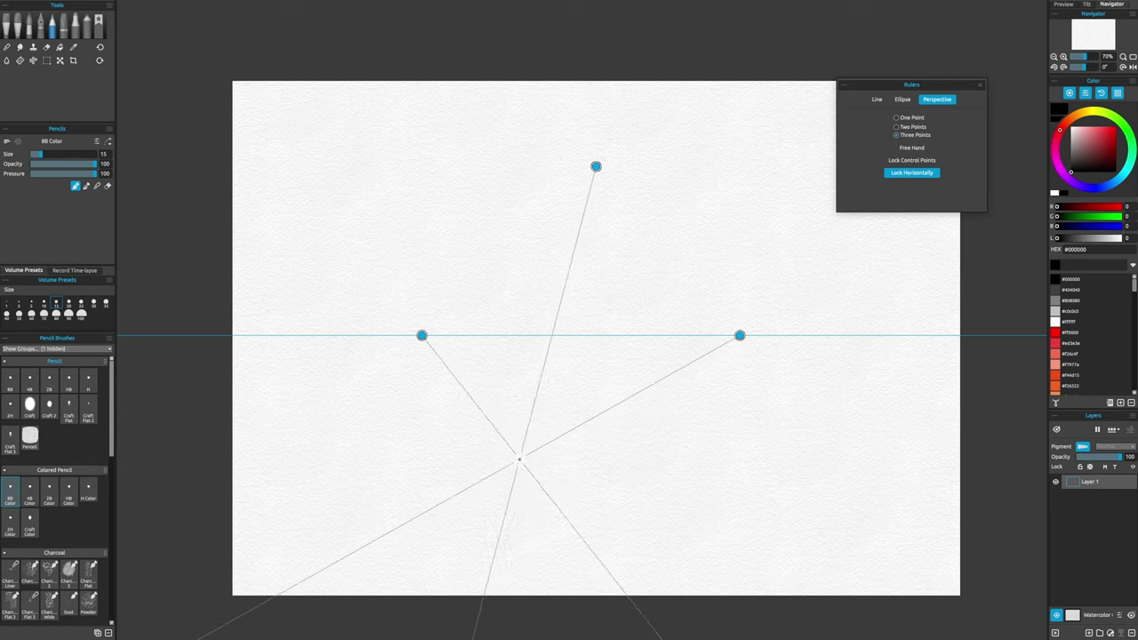
# Draw a tall tapering box crossing the horizon and a small box near the upper vanishing point in three-point perspective
pyautogui.moveTo(494, 469)
pyautogui.mouseDown()
pyautogui.moveTo(513, 384)
pyautogui.moveTo(553, 297)
pyautogui.moveTo(575, 296)
pyautogui.moveTo(565, 406)
pyautogui.moveTo(536, 448)
pyautogui.mouseUp()
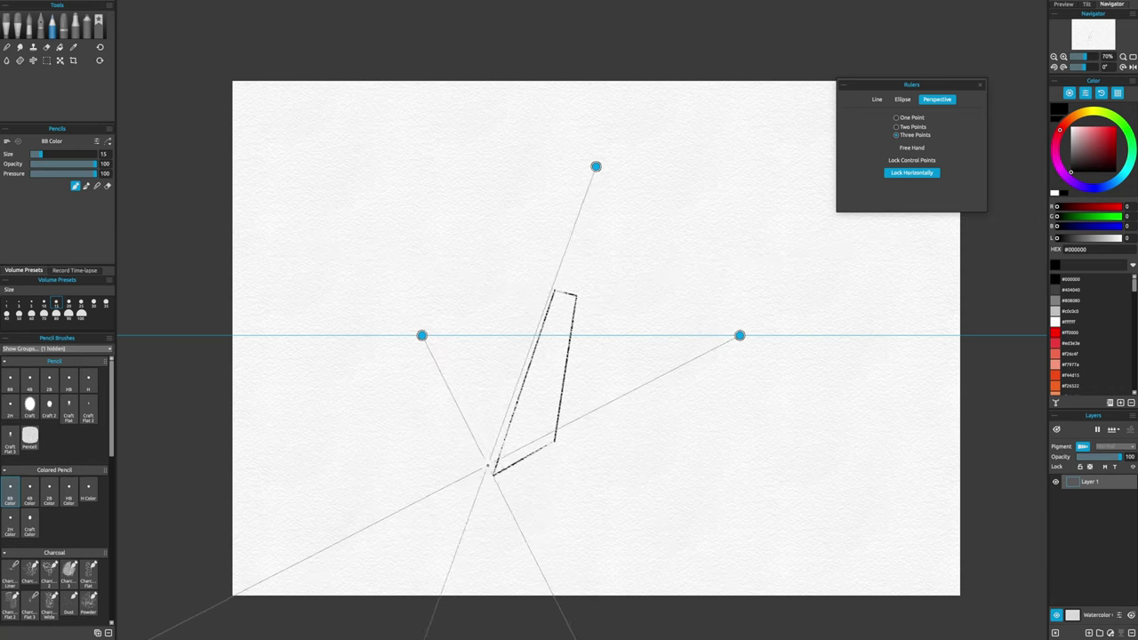
pyautogui.moveTo(493, 472)
pyautogui.mouseDown()
pyautogui.moveTo(465, 427)
pyautogui.moveTo(522, 289)
pyautogui.mouseUp()
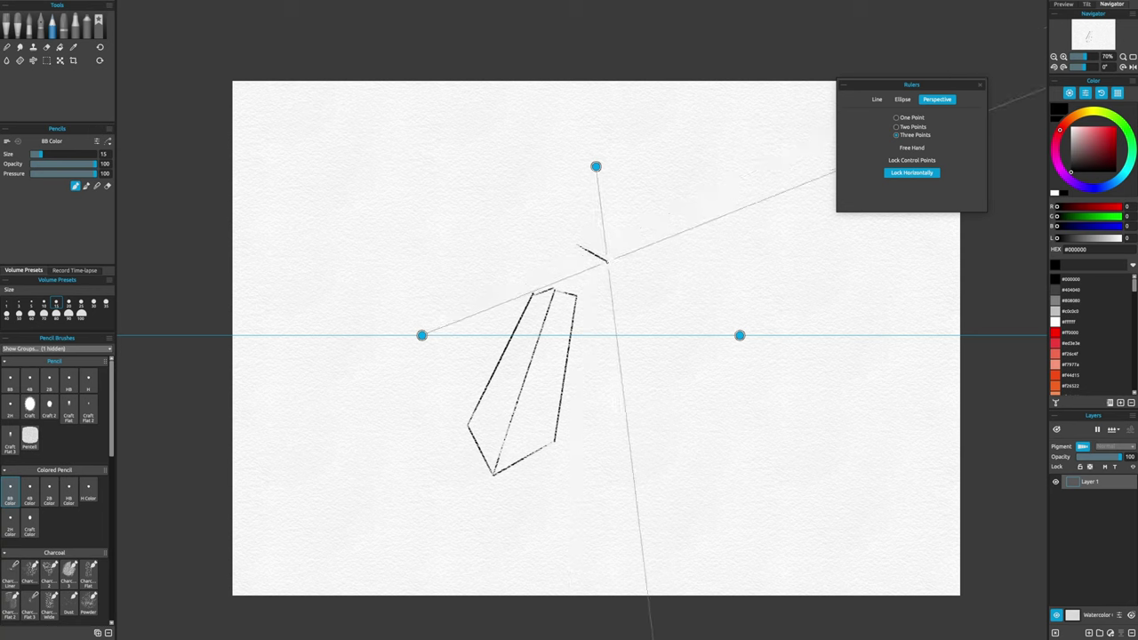
pyautogui.moveTo(609, 263); pyautogui.dragTo(630, 255)
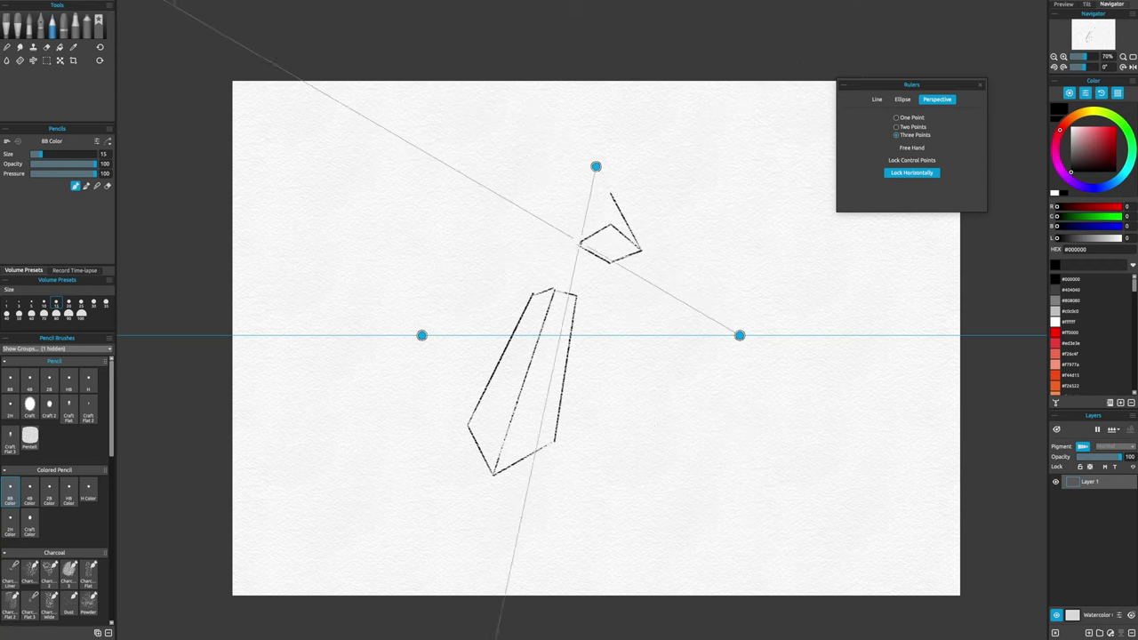
pyautogui.moveTo(577, 244); pyautogui.dragTo(586, 214)
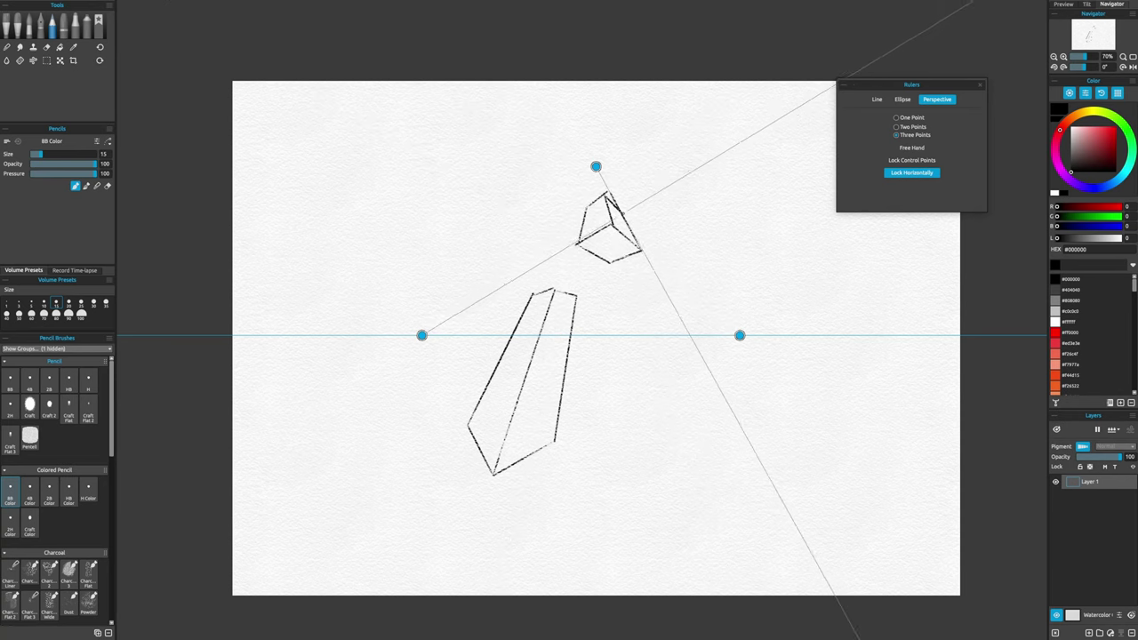
pyautogui.press('e')
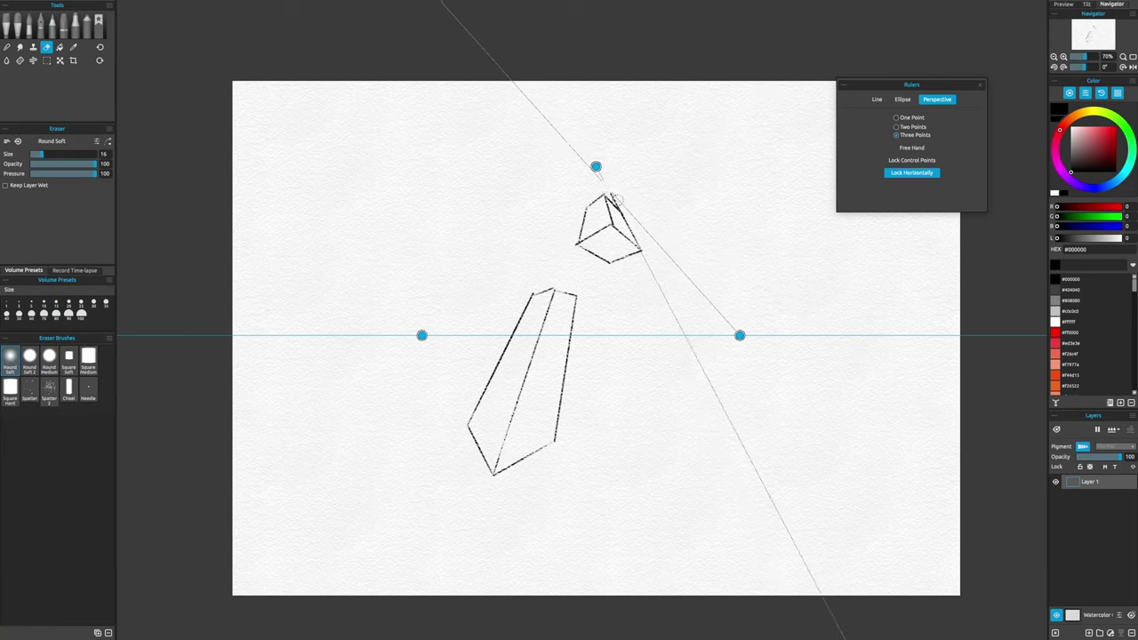
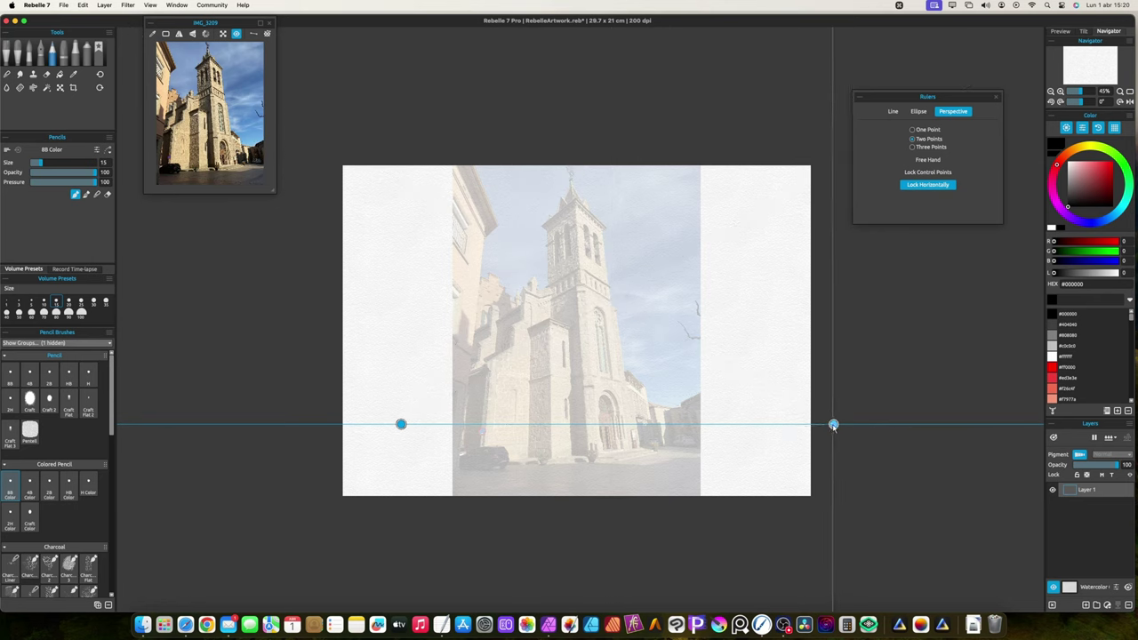
# Align the two-point ruler with the church photo by raising the horizon slightly and repositioning both vanishing points outside the canvas
pyautogui.moveTo(834, 424); pyautogui.dragTo(821, 424)
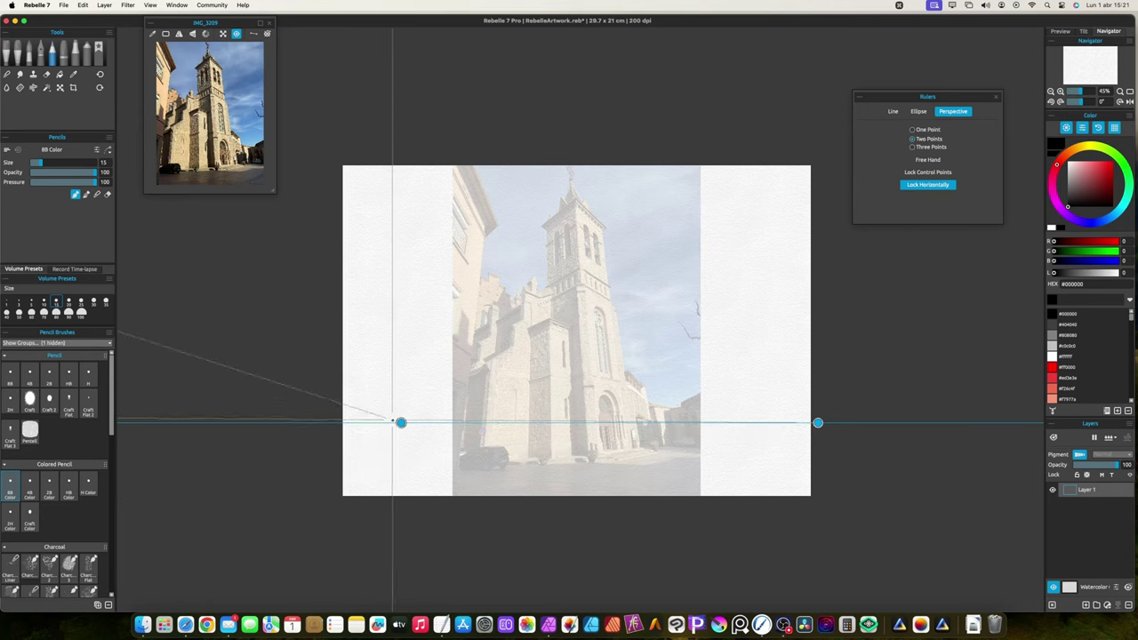
pyautogui.moveTo(401, 423); pyautogui.dragTo(326, 420)
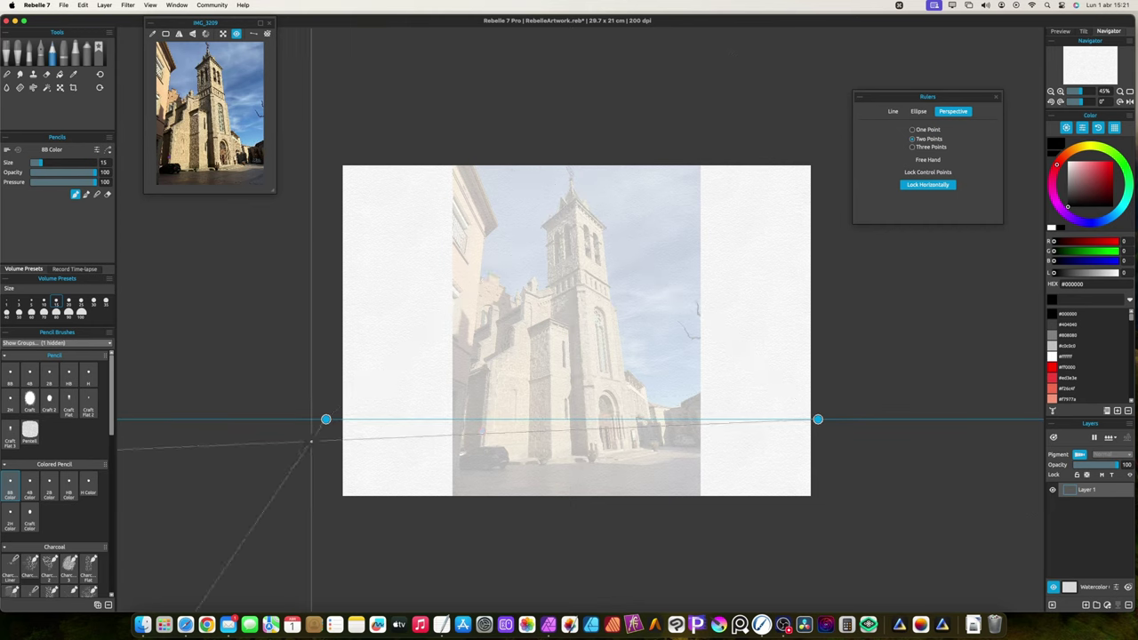
pyautogui.moveTo(326, 420); pyautogui.dragTo(309, 420)
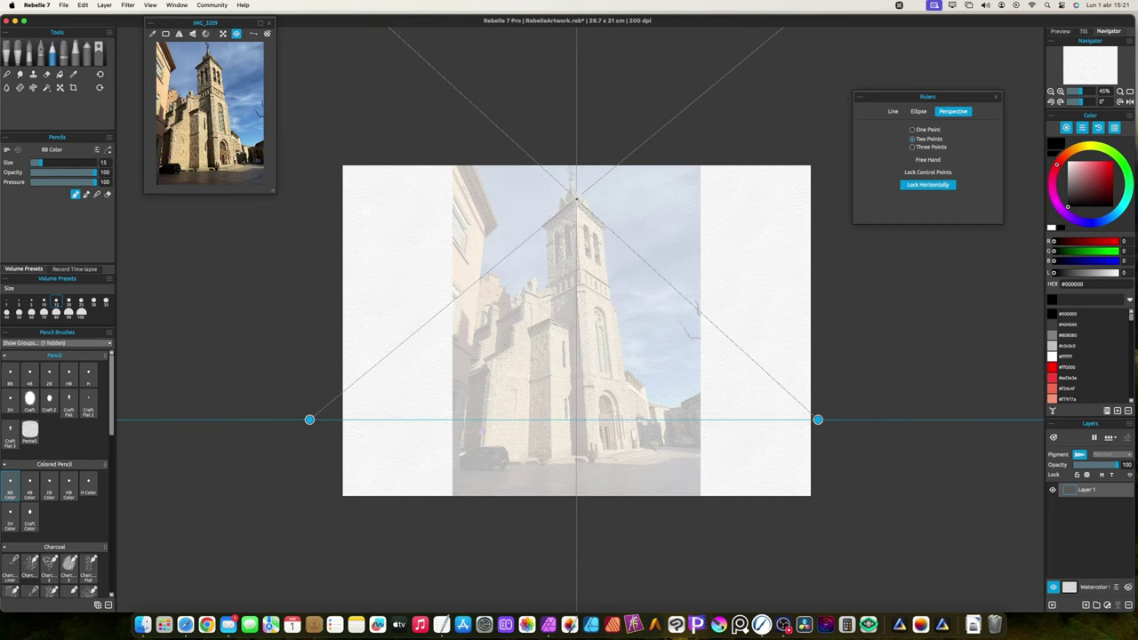
# Trace the church tower's main vertical edges, base, front buttress and belfry cornices along the two-point perspective guides
pyautogui.moveTo(577, 200); pyautogui.dragTo(594, 469)
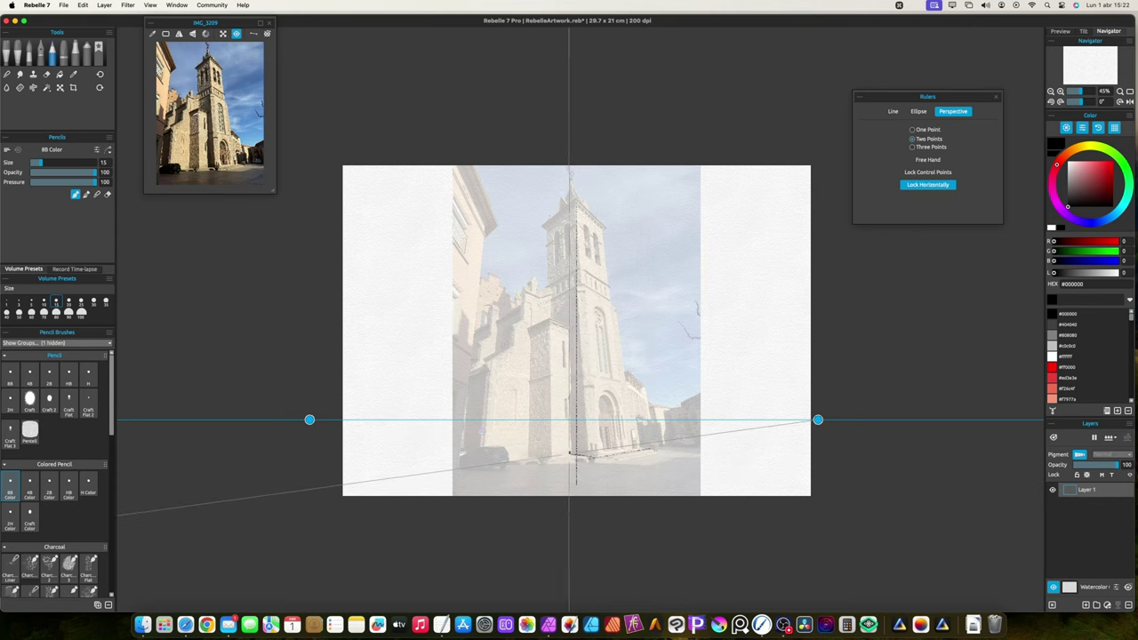
pyautogui.moveTo(569, 455)
pyautogui.mouseDown()
pyautogui.moveTo(525, 460)
pyautogui.moveTo(551, 373)
pyautogui.moveTo(552, 320)
pyautogui.mouseUp()
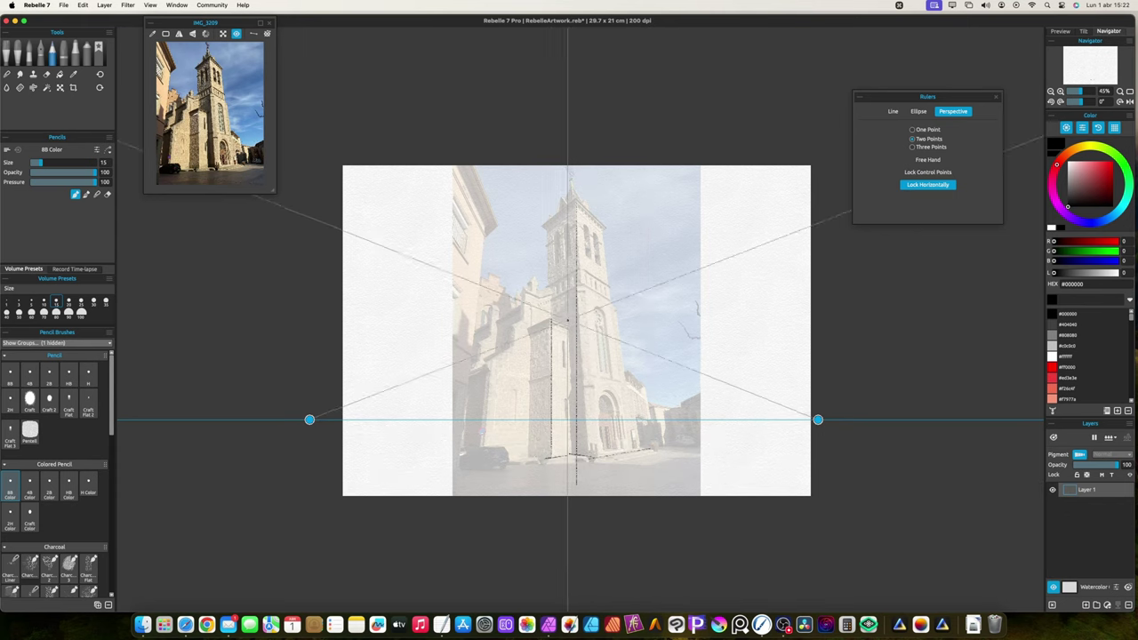
pyautogui.moveTo(569, 454)
pyautogui.mouseDown()
pyautogui.moveTo(582, 325)
pyautogui.moveTo(529, 328)
pyautogui.mouseUp()
pyautogui.moveTo(576, 200)
pyautogui.mouseDown()
pyautogui.moveTo(542, 227)
pyautogui.moveTo(580, 204)
pyautogui.mouseUp()
pyautogui.press('super+z')
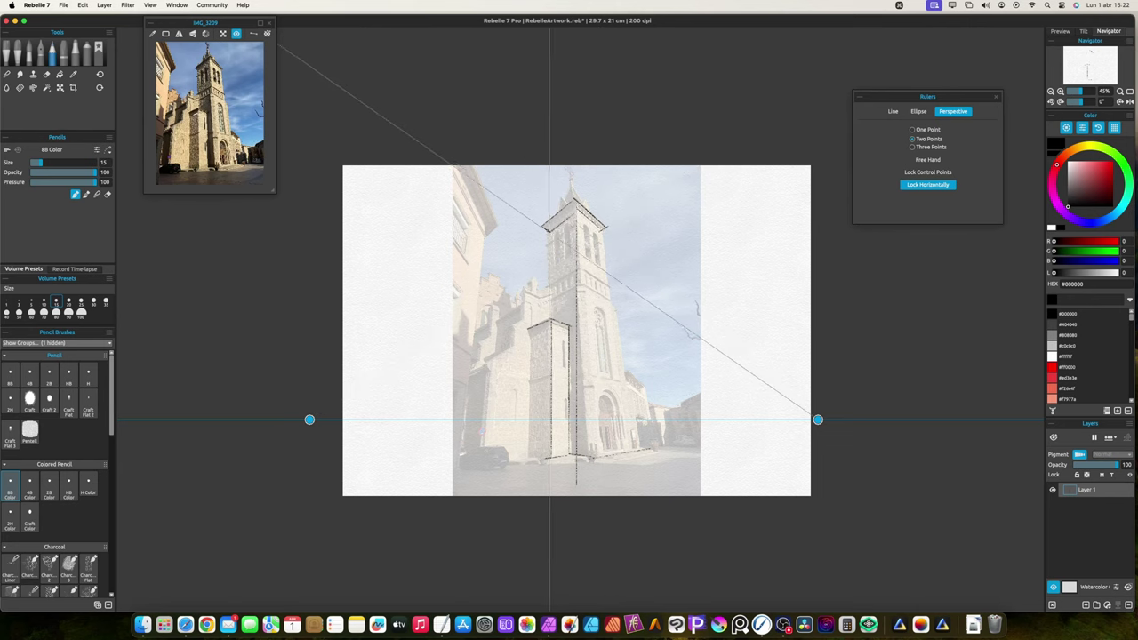
pyautogui.moveTo(544, 278)
pyautogui.mouseDown()
pyautogui.moveTo(547, 287)
pyautogui.moveTo(578, 270)
pyautogui.moveTo(613, 291)
pyautogui.mouseUp()
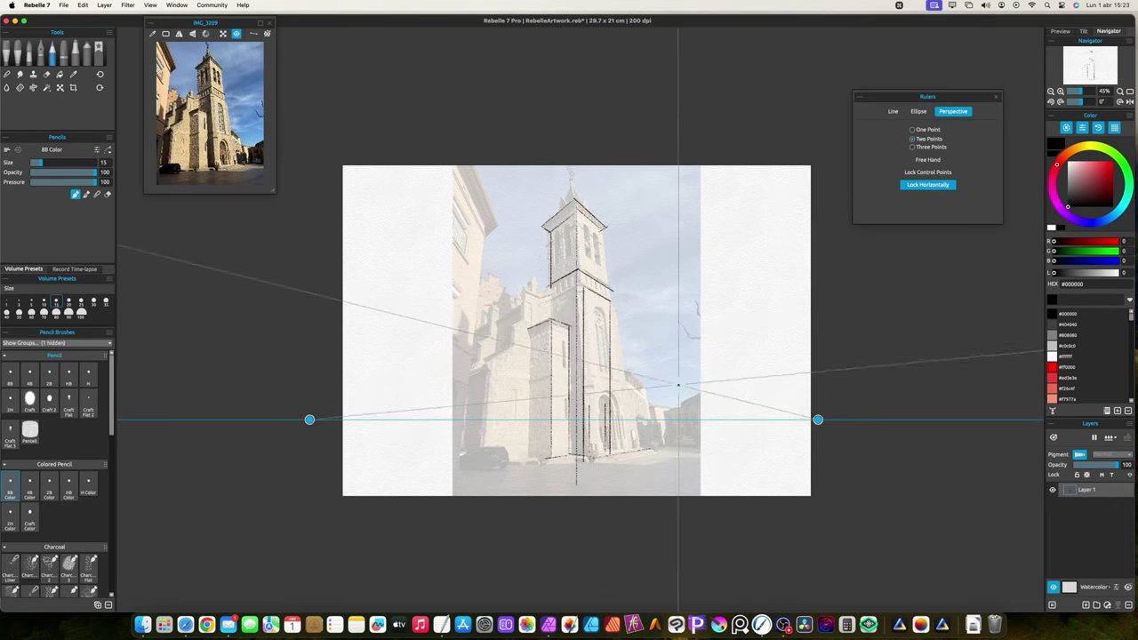
# Shrink and fit the Ellipse ruler to the church doorway and draw the curve of its arch
pyautogui.click(919, 112)
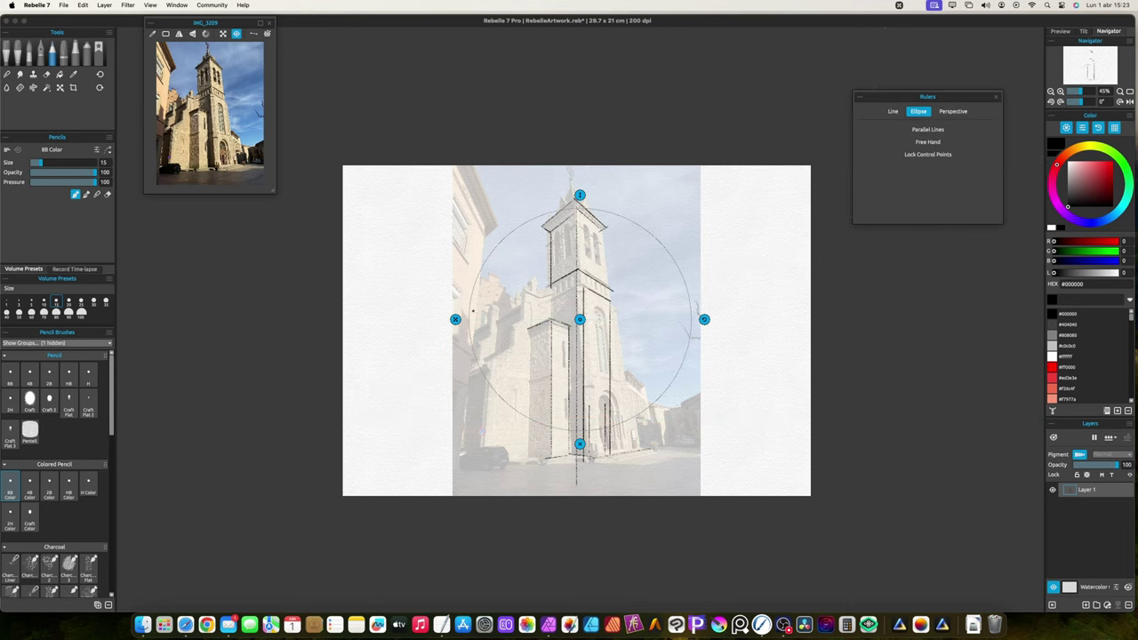
pyautogui.moveTo(457, 318); pyautogui.dragTo(548, 345)
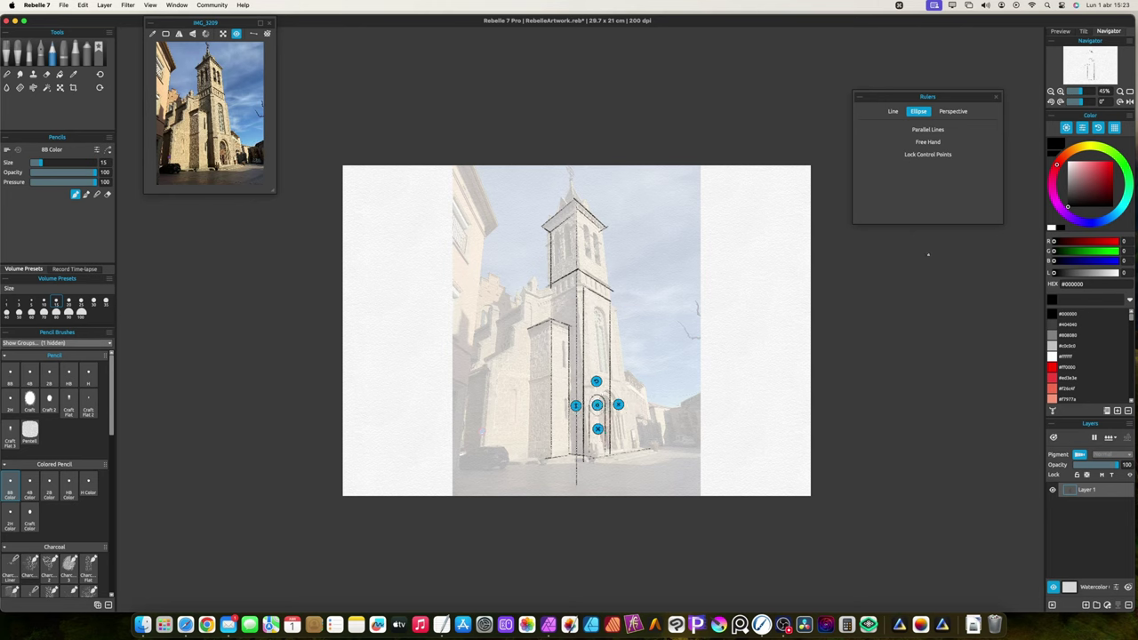
# Return to the Perspective ruler and trace the church's outer vertical edges, the buttress ledge and slit window, and the tall window's sides
pyautogui.click(953, 111)
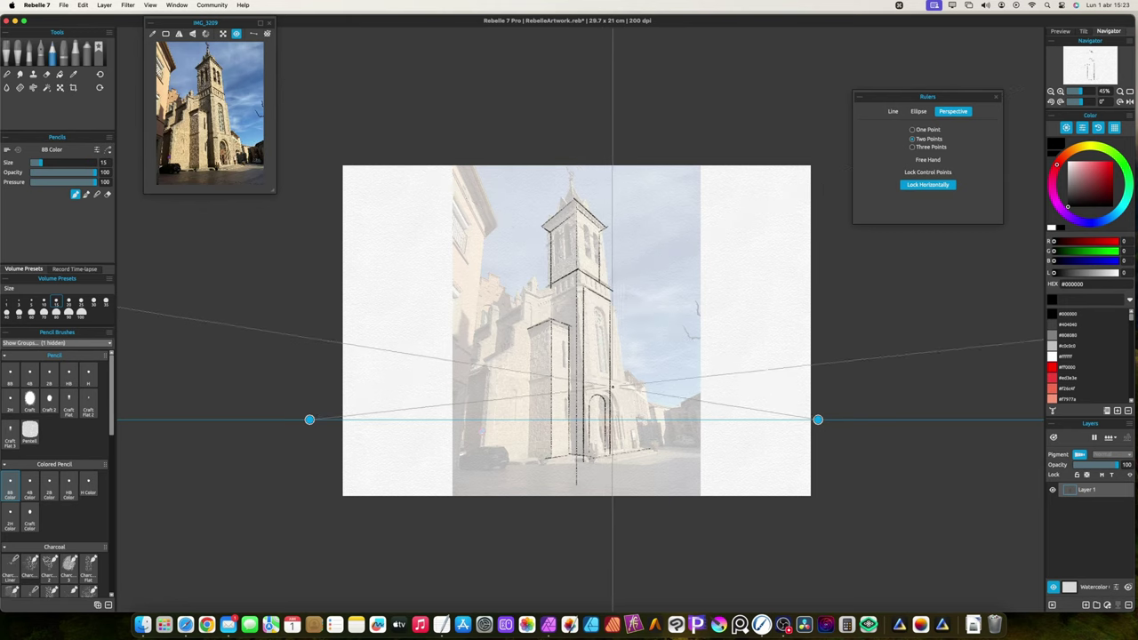
pyautogui.moveTo(633, 389); pyautogui.dragTo(634, 460)
pyautogui.moveTo(499, 378); pyautogui.dragTo(487, 441)
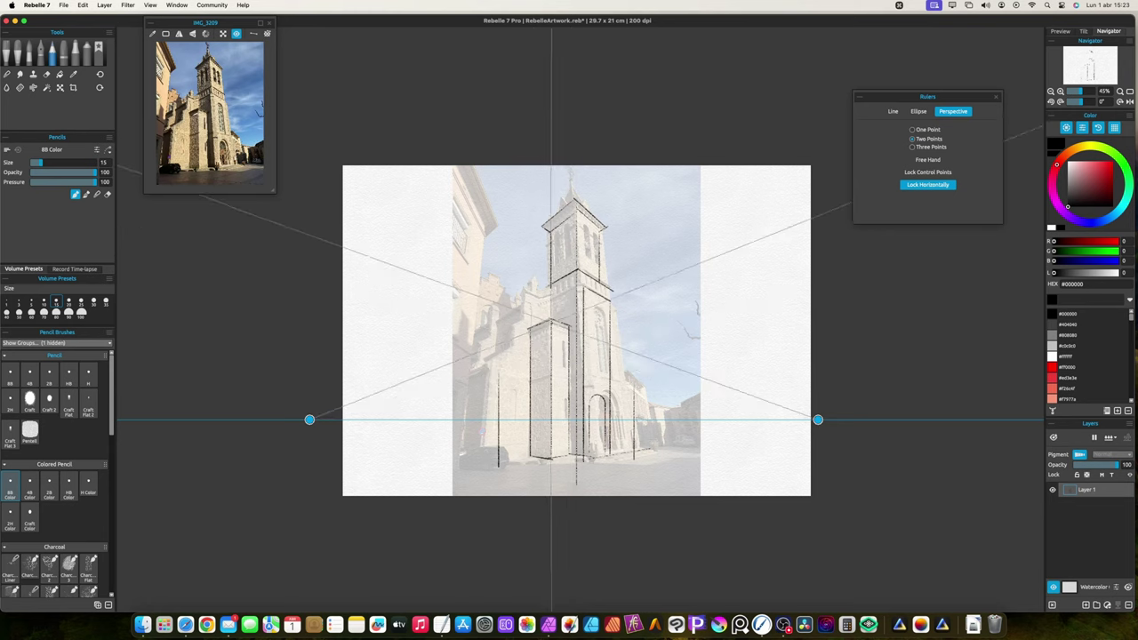
pyautogui.moveTo(564, 343); pyautogui.dragTo(564, 356)
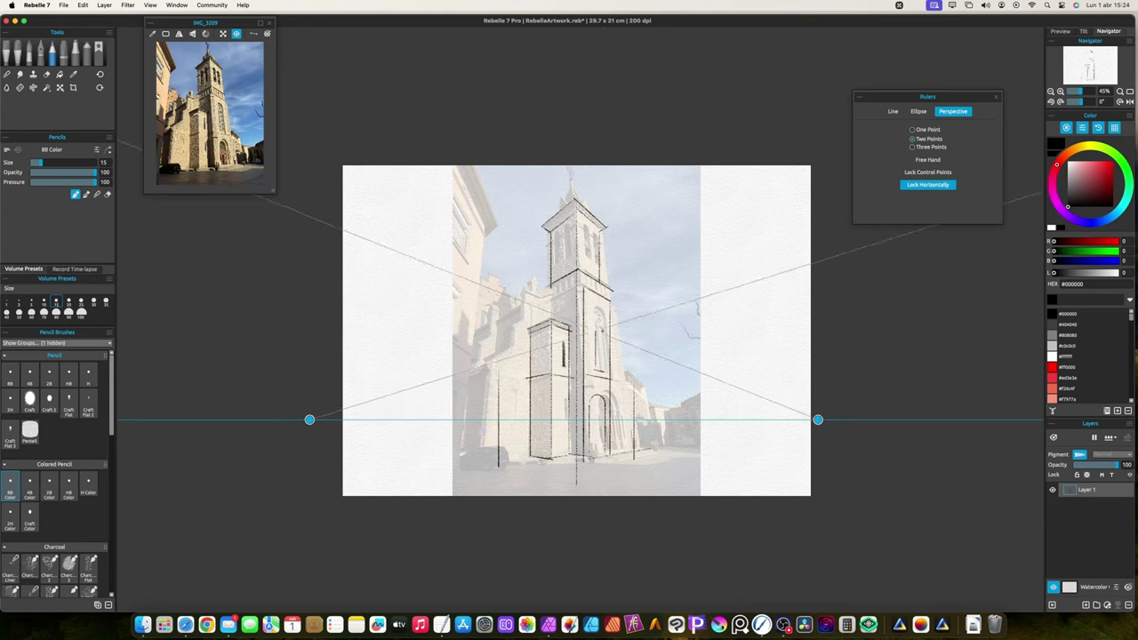
# Round off the tall window above the doorway with the Ellipse ruler, and trace the pinnacles beside the tower in perspective
pyautogui.click(917, 111)
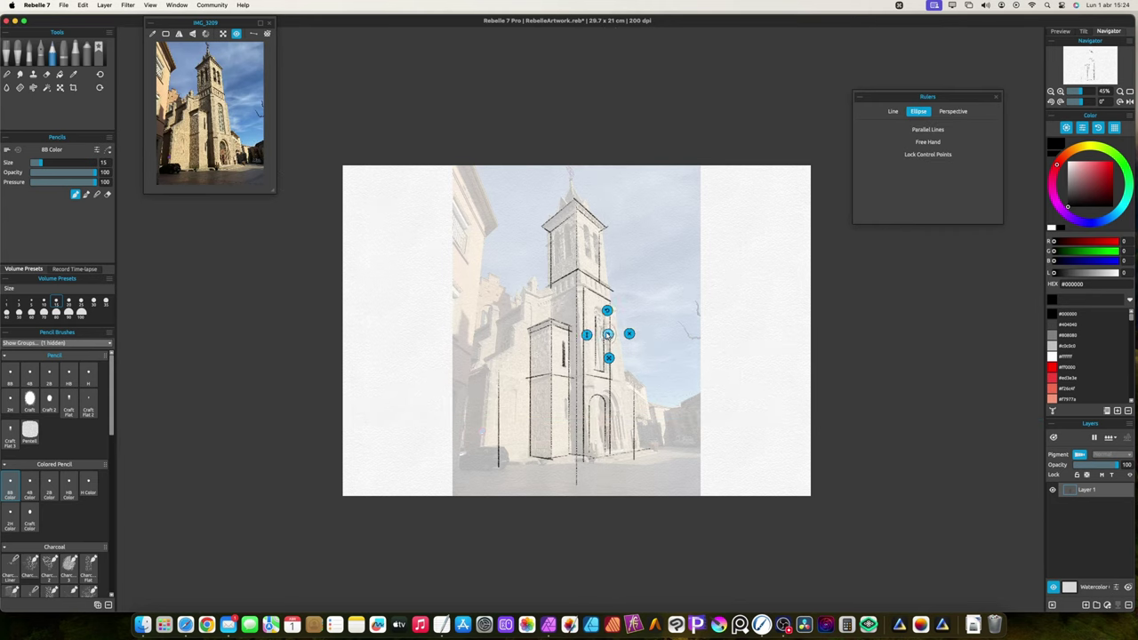
pyautogui.press('super+plus')
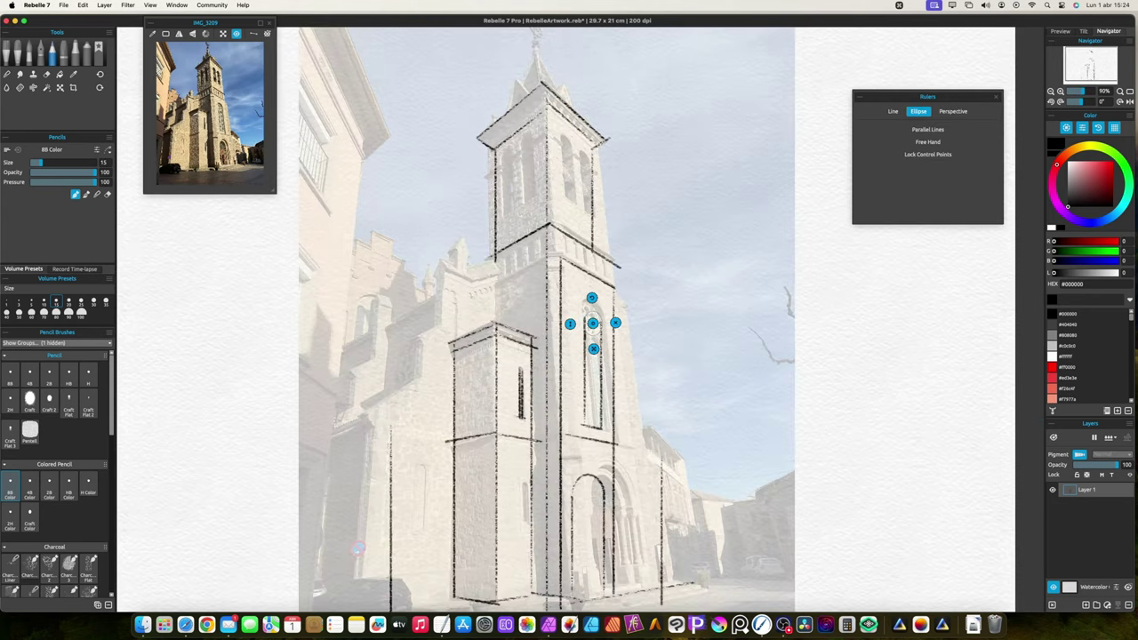
pyautogui.click(959, 112)
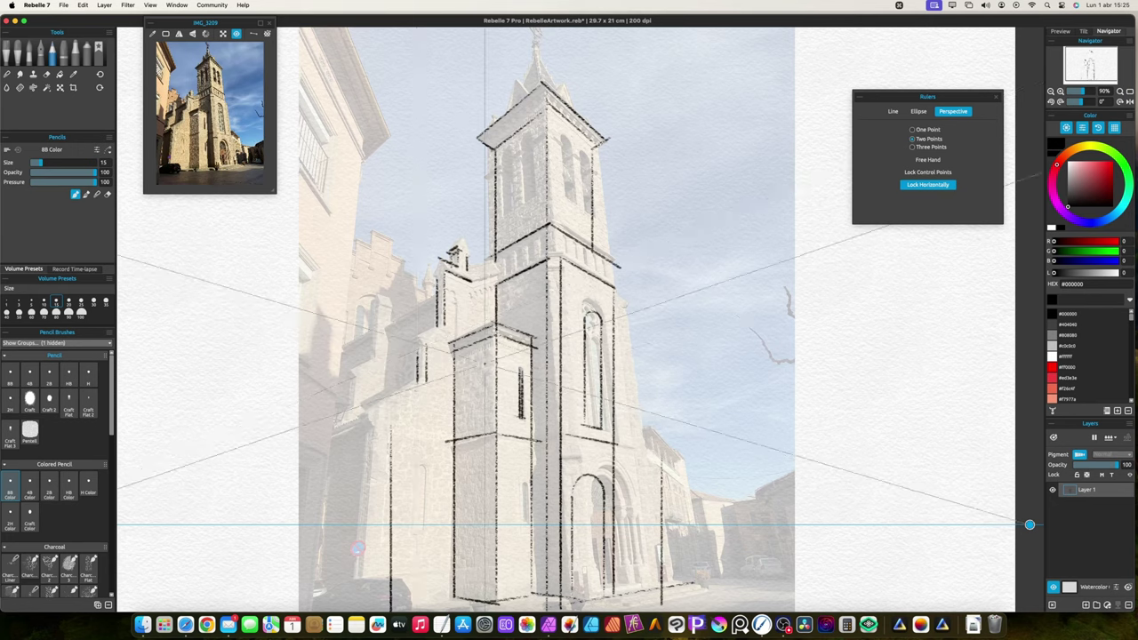
# Suspend the Perspective ruler temporarily and sketch the pointed spire above the belfry freehand
pyautogui.press('space')
pyautogui.moveTo(297, 264); pyautogui.dragTo(288, 486)
pyautogui.press('shift')
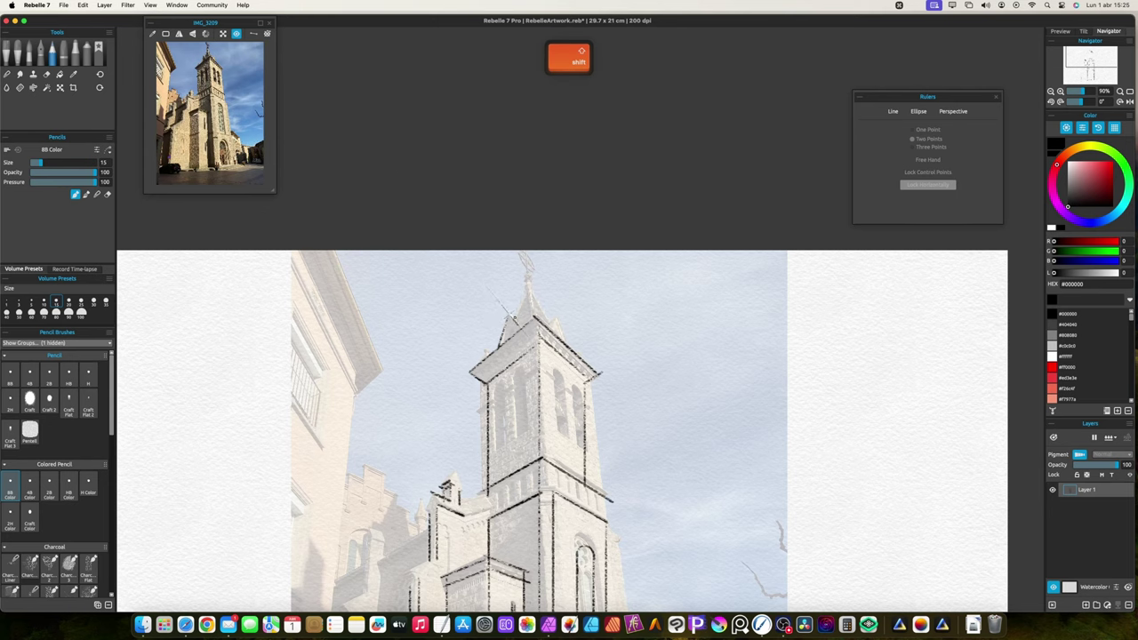
pyautogui.moveTo(514, 317); pyautogui.dragTo(518, 325)
pyautogui.moveTo(529, 286)
pyautogui.mouseDown()
pyautogui.moveTo(511, 318)
pyautogui.moveTo(550, 317)
pyautogui.moveTo(564, 340)
pyautogui.mouseUp()
pyautogui.press('space')
pyautogui.moveTo(625, 568)
pyautogui.mouseDown()
pyautogui.moveTo(602, 373)
pyautogui.moveTo(631, 314)
pyautogui.mouseUp()
pyautogui.press('shift')
pyautogui.press('shift')
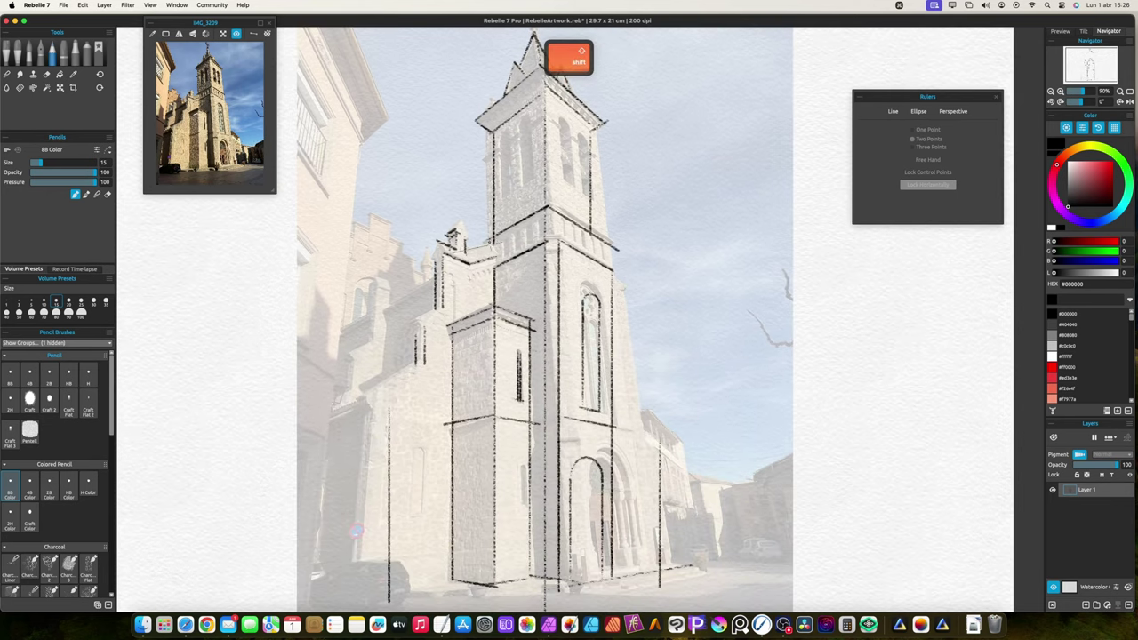
# Trace the stepped roofline of the church's side building and its outer vertical wall edge, alternating freehand and perspective-guided strokes
pyautogui.moveTo(494, 242); pyautogui.dragTo(463, 251)
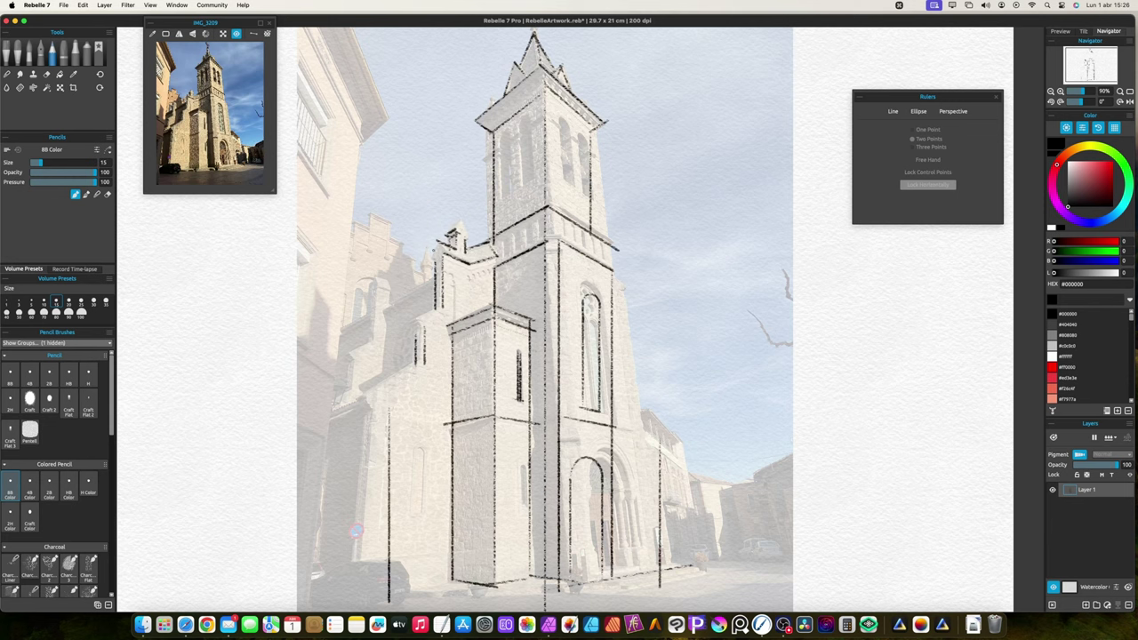
pyautogui.press('shift')
pyautogui.press('shift')
pyautogui.moveTo(416, 331)
pyautogui.mouseDown()
pyautogui.moveTo(425, 330)
pyautogui.moveTo(387, 391)
pyautogui.moveTo(379, 599)
pyautogui.mouseUp()
pyautogui.press('shift')
pyautogui.press('shift')
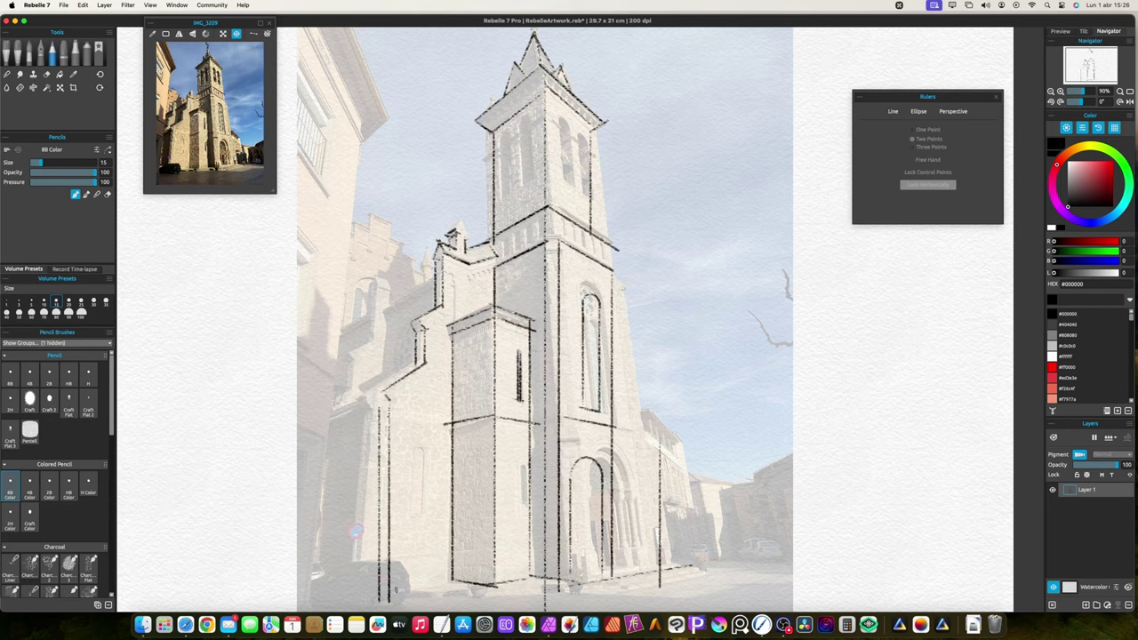
# Trace the side building's base line to its outer corner and add the small cornice at the top of that corner
pyautogui.press('shift')
pyautogui.moveTo(445, 583); pyautogui.dragTo(389, 594)
pyautogui.press('shift')
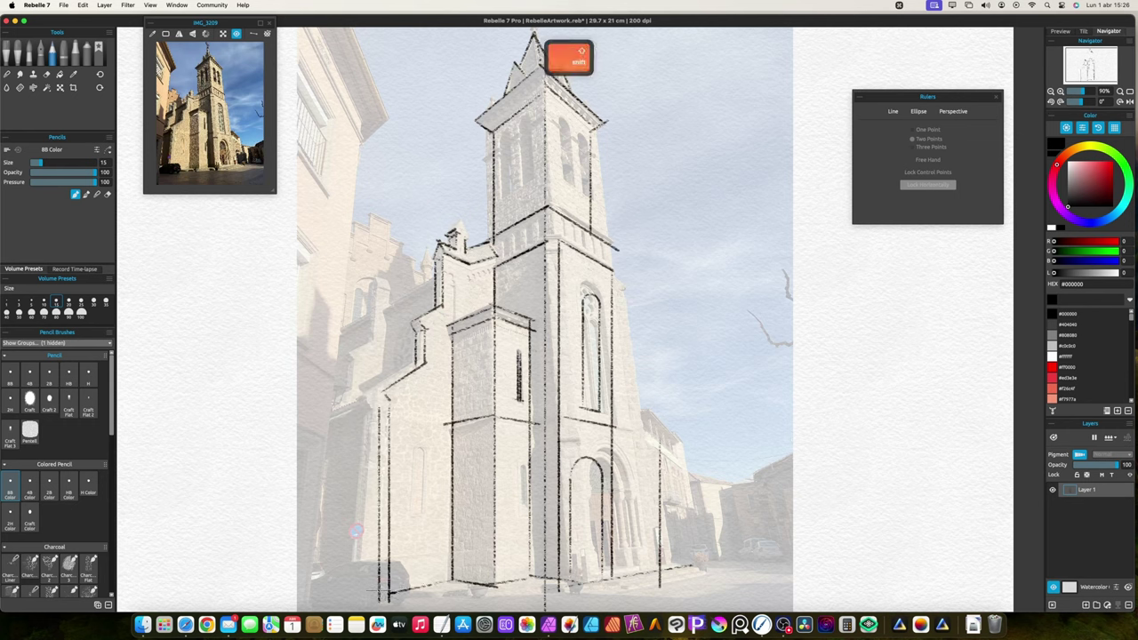
pyautogui.moveTo(391, 401)
pyautogui.mouseDown()
pyautogui.moveTo(380, 405)
pyautogui.moveTo(391, 392)
pyautogui.mouseUp()
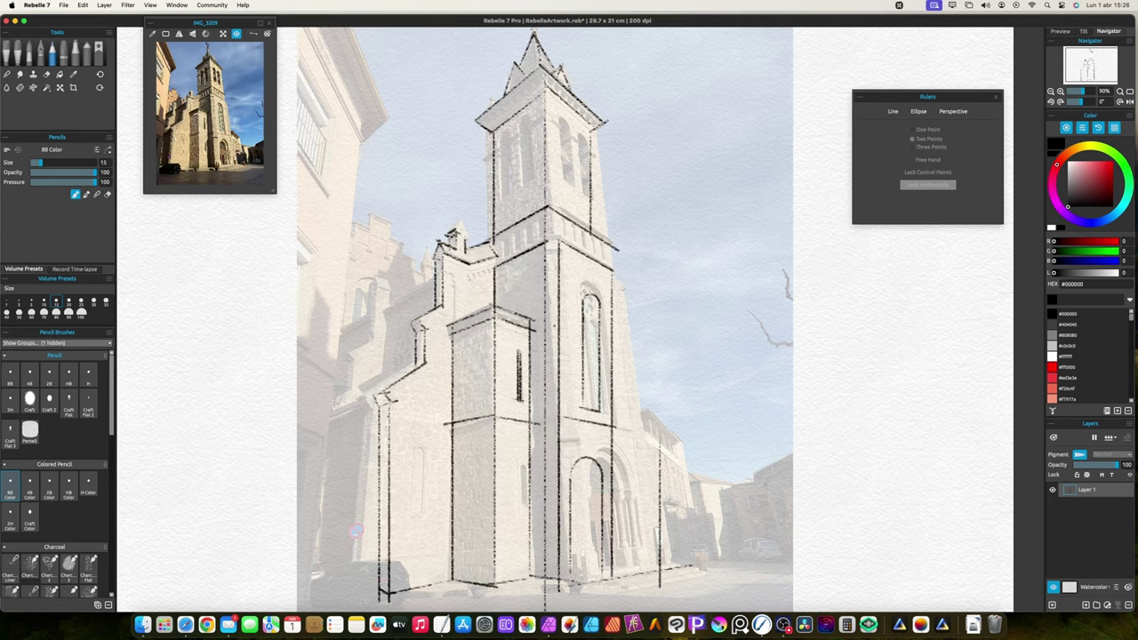
# On a new layer, stand the Line ruler vertical with Parallel Lines and draw a window's two sides in the sky beside the tower
pyautogui.press('super+minus')
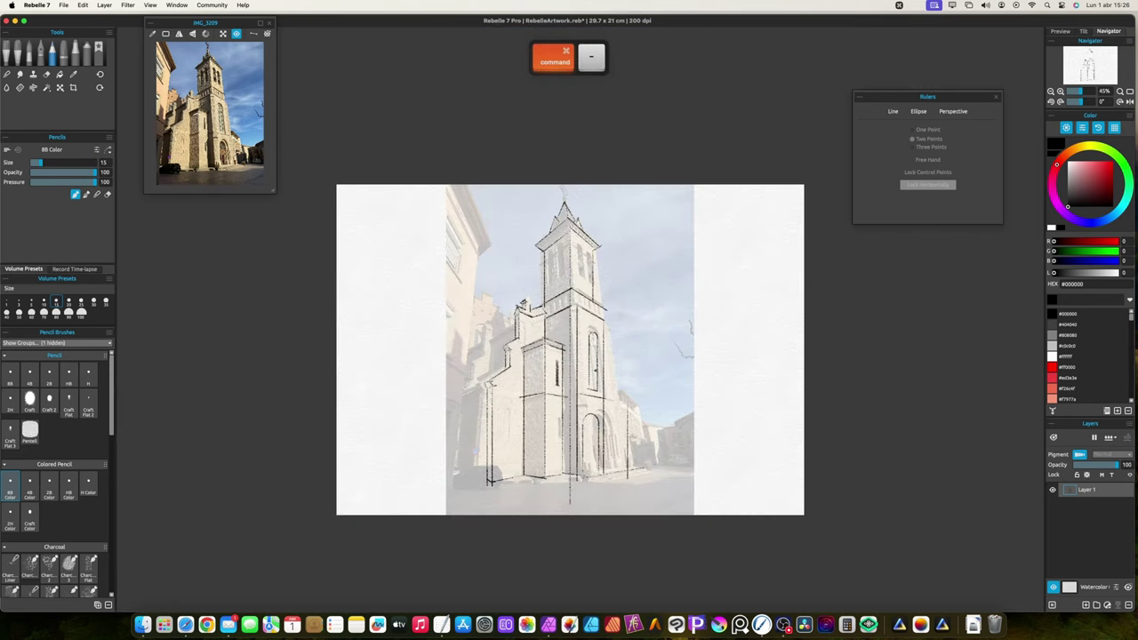
pyautogui.click(892, 112)
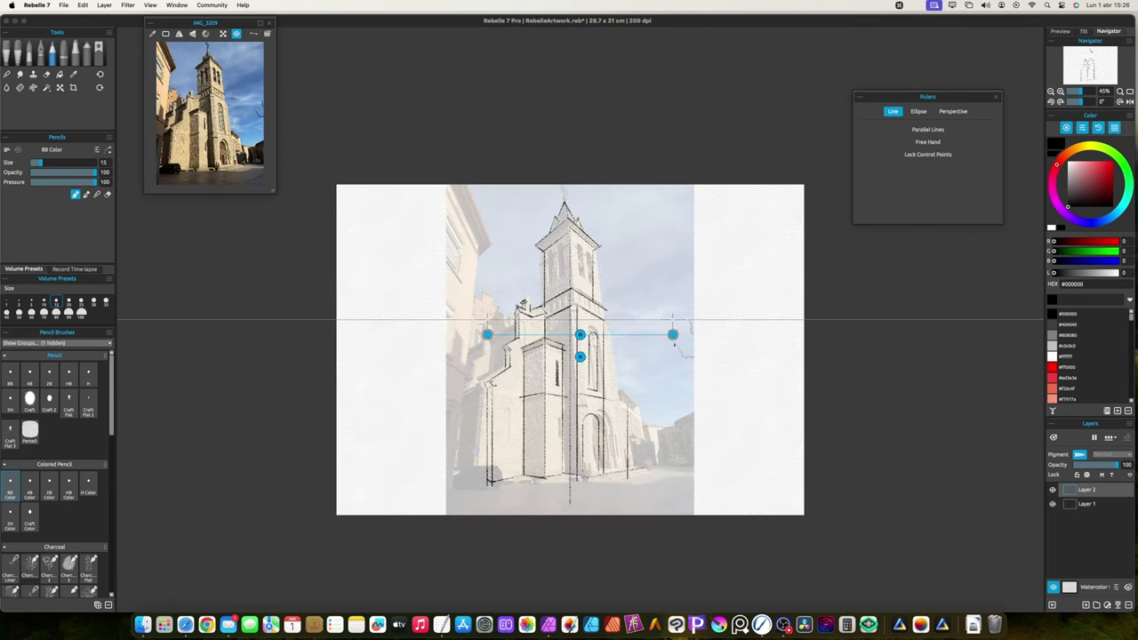
pyautogui.moveTo(673, 336); pyautogui.dragTo(472, 412)
pyautogui.click(928, 130)
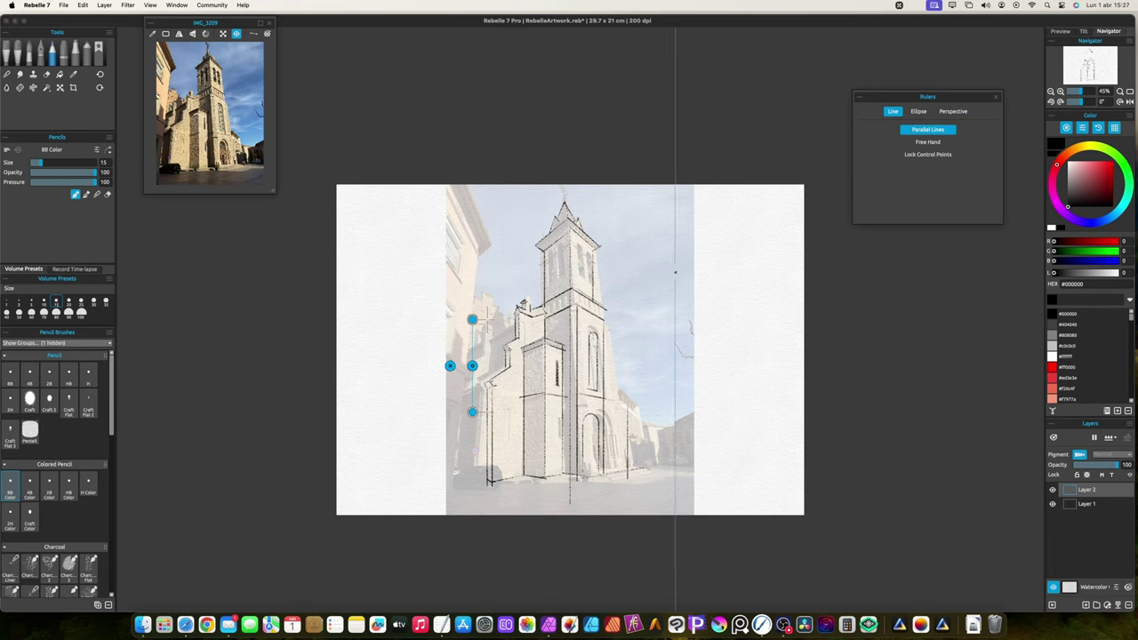
pyautogui.press('super+z')
pyautogui.moveTo(674, 268); pyautogui.dragTo(674, 314)
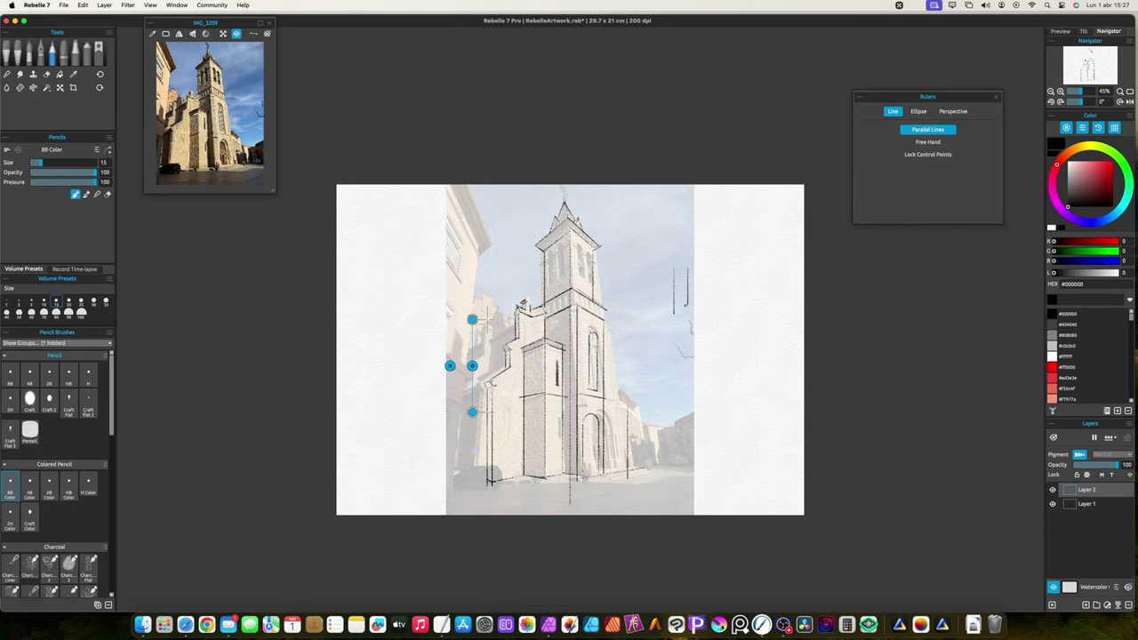
# Round off the window's top with a small Ellipse ruler and close its base with a short horizontal stroke
pyautogui.click(919, 111)
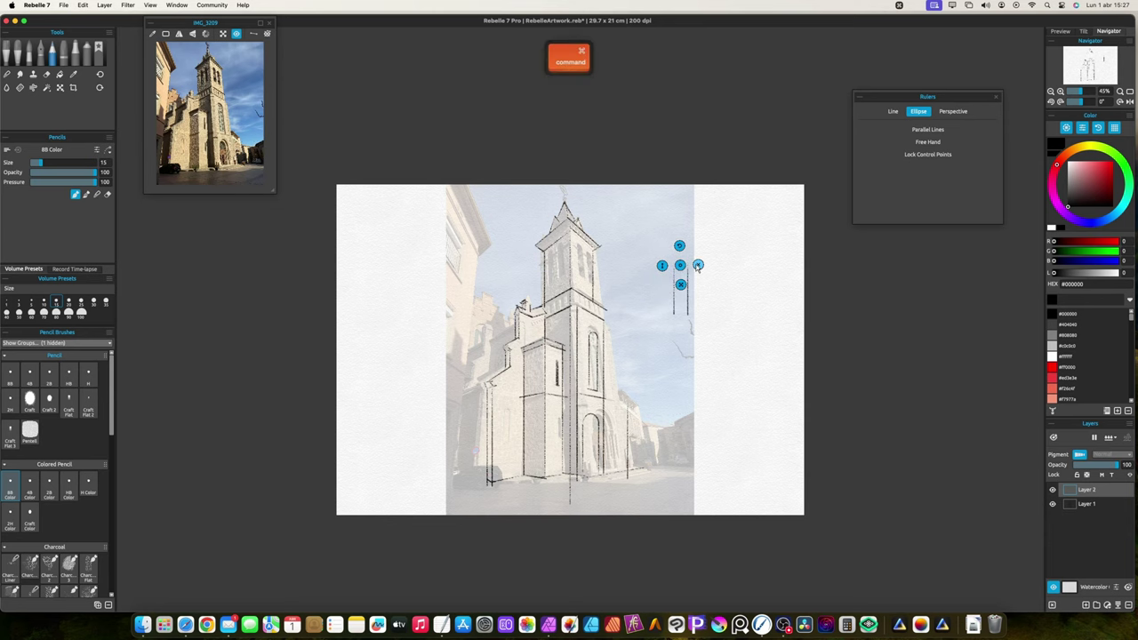
pyautogui.press('super+plus')
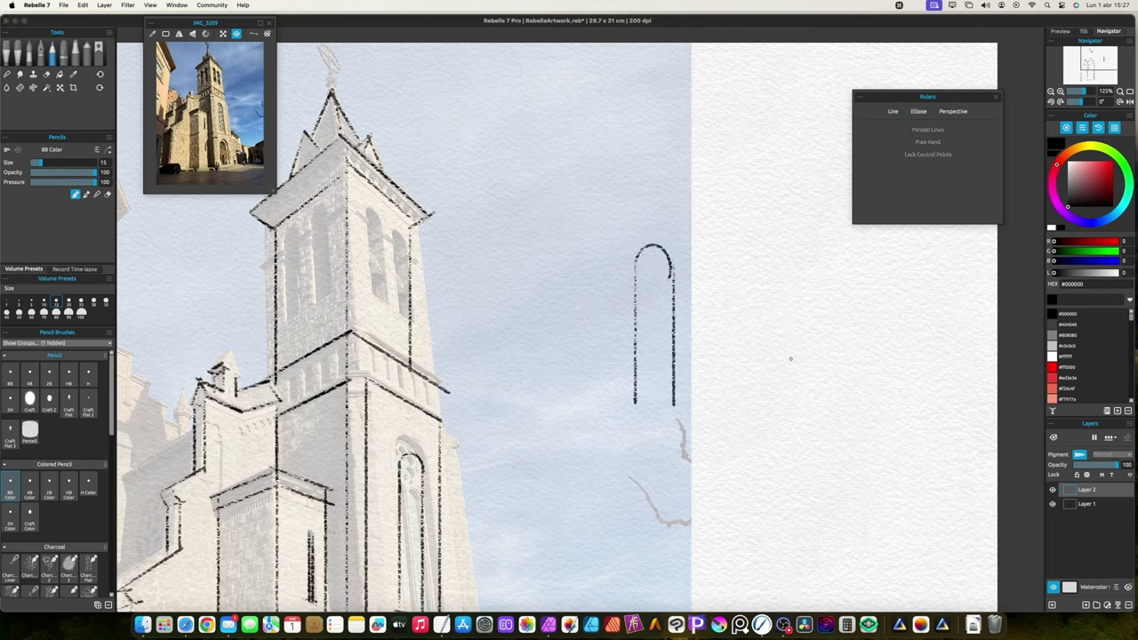
pyautogui.moveTo(671, 406); pyautogui.dragTo(631, 402)
# Duplicate the arched window onto its own layer, place the copy beside the original, and merge the two window layers
pyautogui.press('super+a')
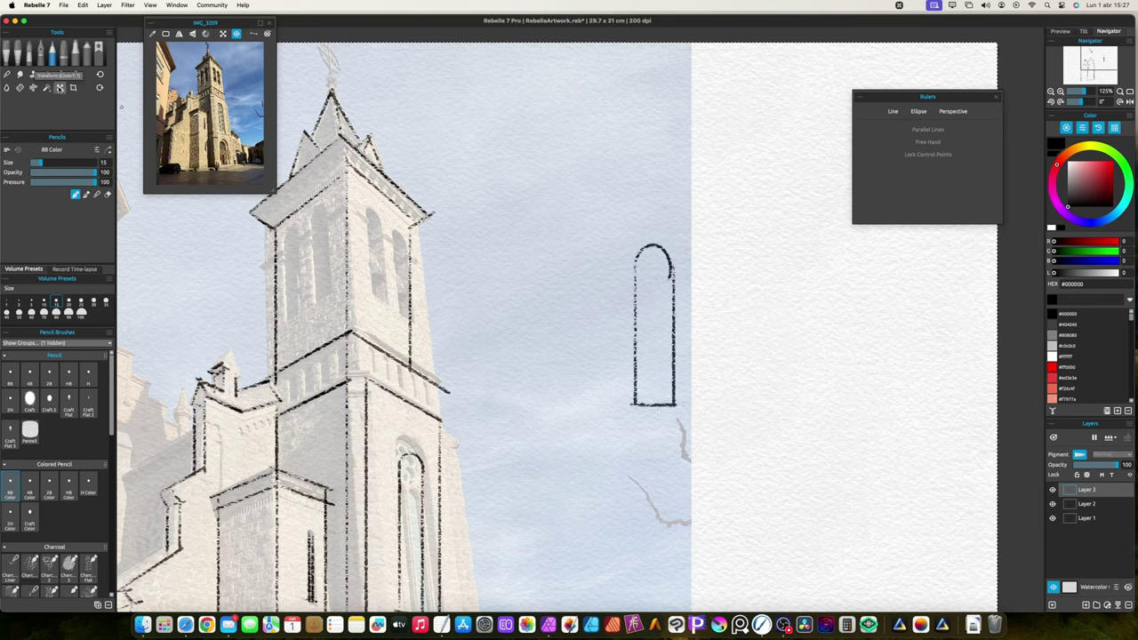
pyautogui.moveTo(671, 341); pyautogui.dragTo(749, 337)
pyautogui.press('super+d')
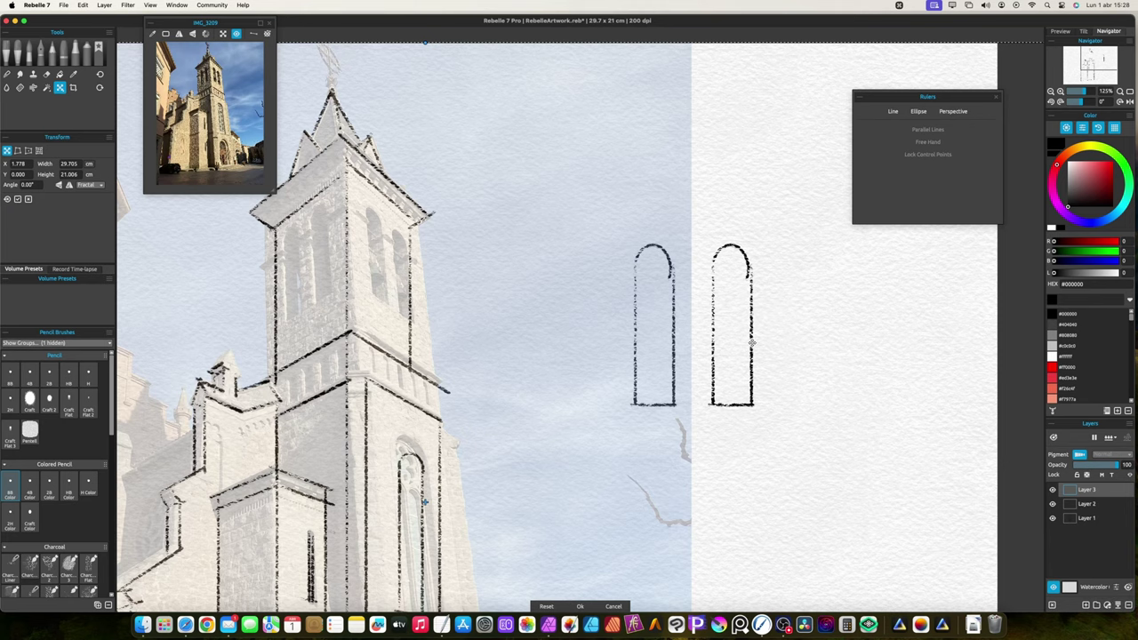
pyautogui.press('Return')
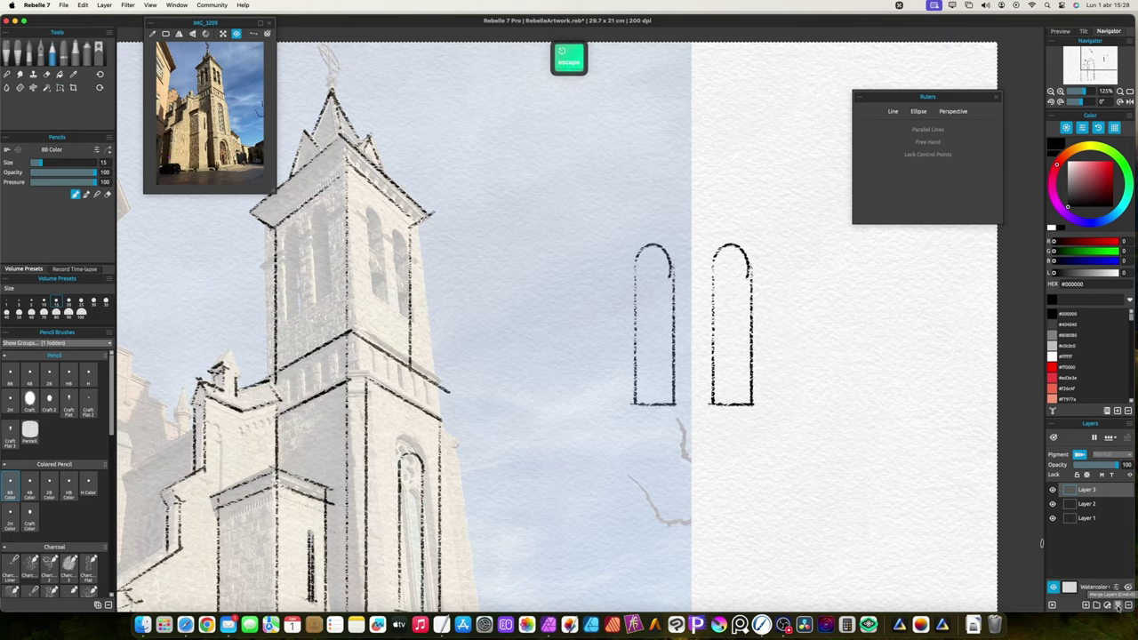
pyautogui.click(1119, 605)
# Distort the window pair corner by corner to fit the belfry openings on the tower's sunlit front face
pyautogui.click(59, 88)
pyautogui.moveTo(629, 242); pyautogui.dragTo(362, 206)
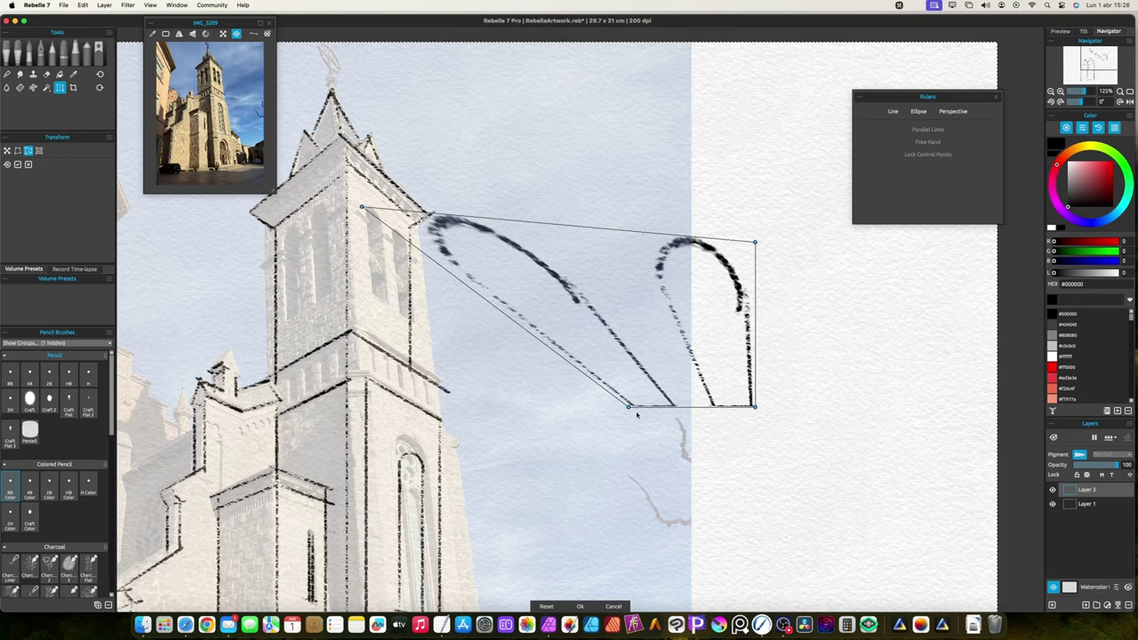
pyautogui.moveTo(629, 405); pyautogui.dragTo(365, 296)
pyautogui.moveTo(753, 405); pyautogui.dragTo(403, 316)
pyautogui.moveTo(755, 242); pyautogui.dragTo(408, 234)
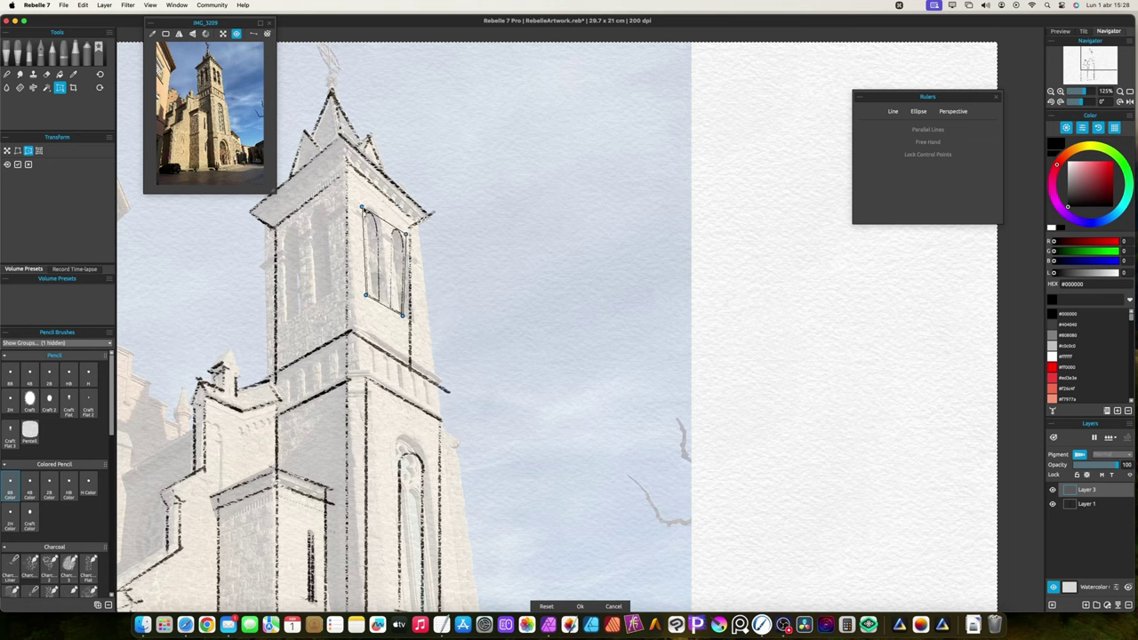
pyautogui.press('Return')
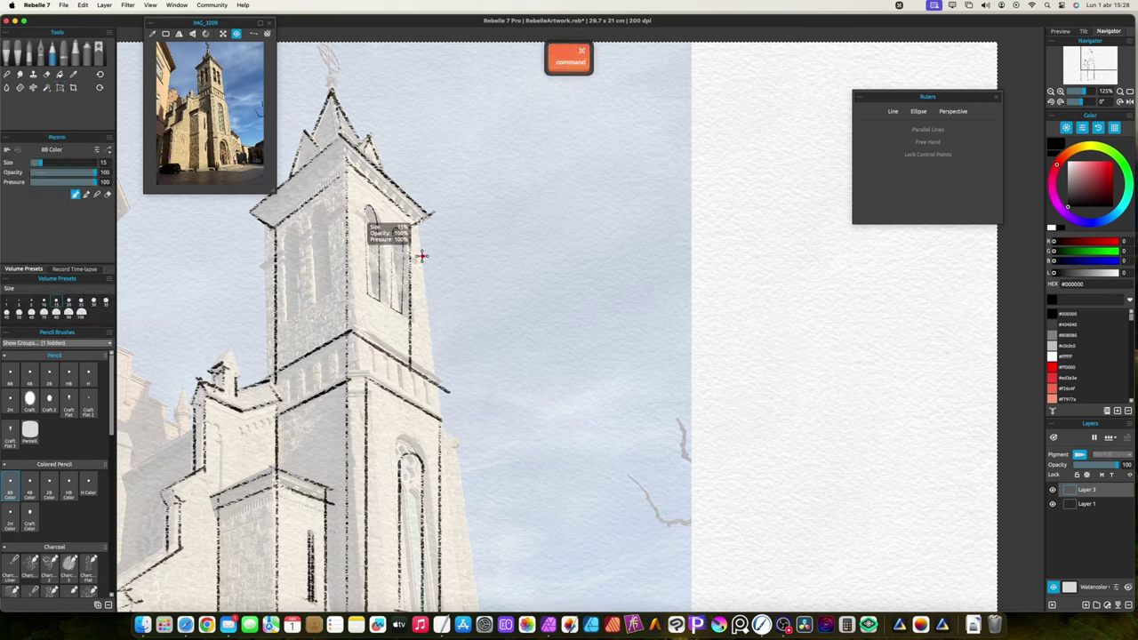
# Duplicate the fitted window pair, mirror it onto the belfry's other face, and skew it to match that face's openings
pyautogui.press('super+shift+n')
pyautogui.click(60, 87)
pyautogui.moveTo(406, 259); pyautogui.dragTo(306, 259)
pyautogui.moveTo(334, 260); pyautogui.dragTo(309, 266)
pyautogui.moveTo(344, 203); pyautogui.dragTo(343, 216)
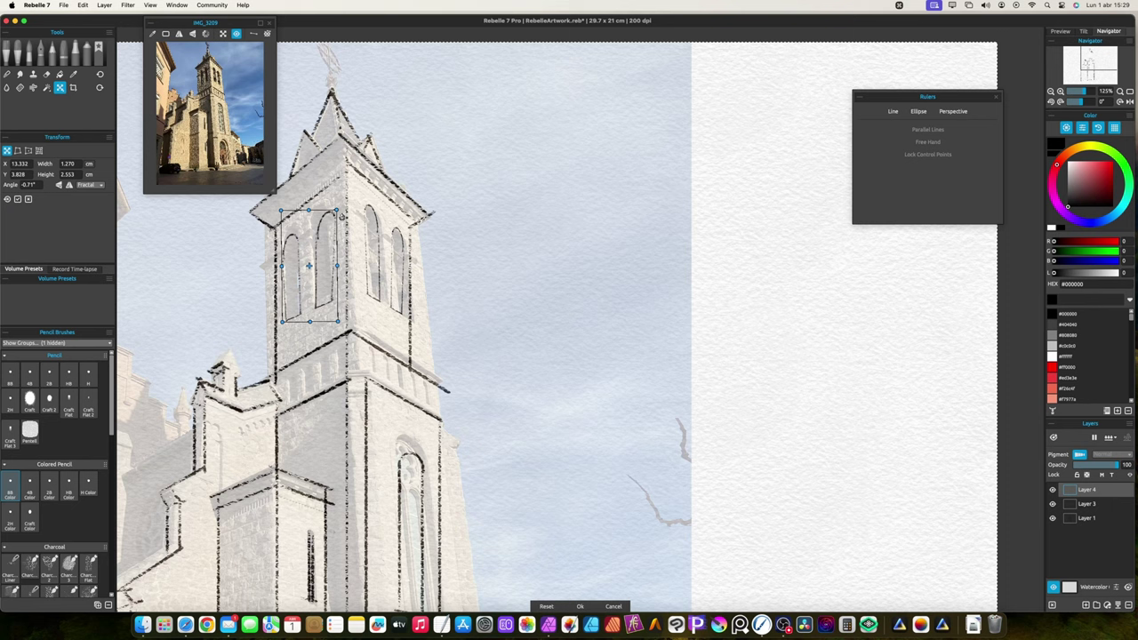
pyautogui.click(18, 151)
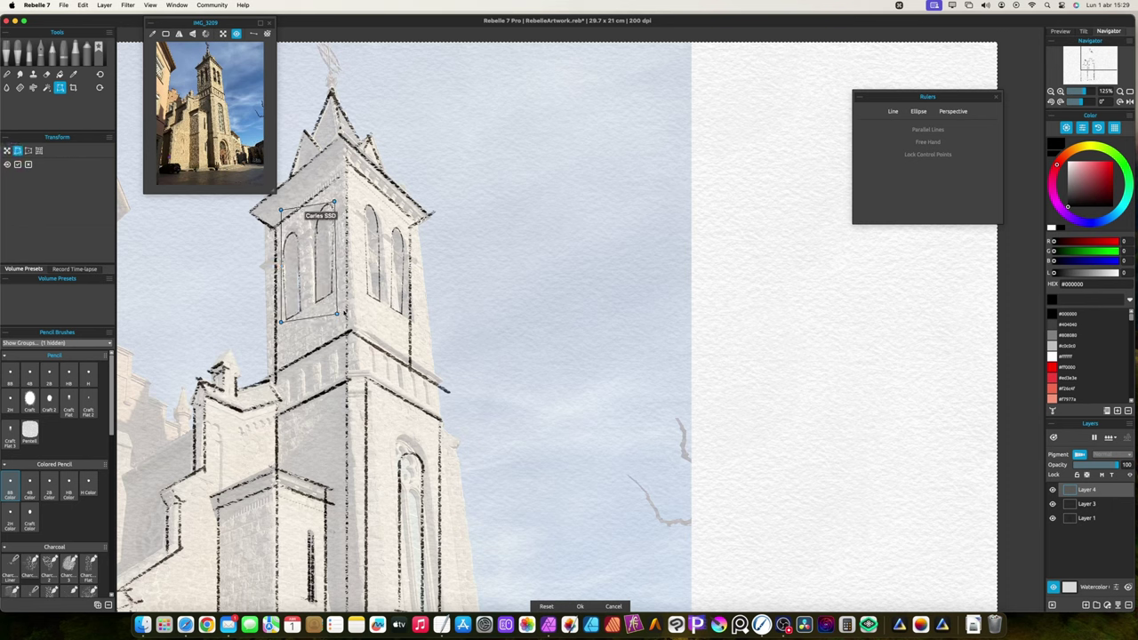
pyautogui.press('Return')
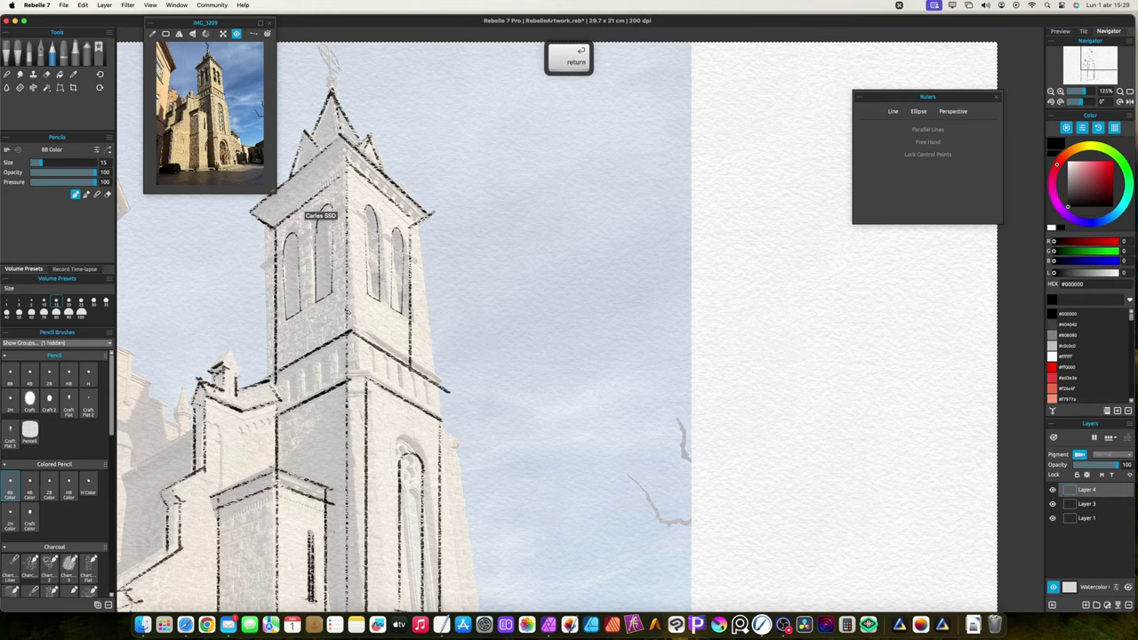
pyautogui.press('super+minus')
pyautogui.press('super+minus')
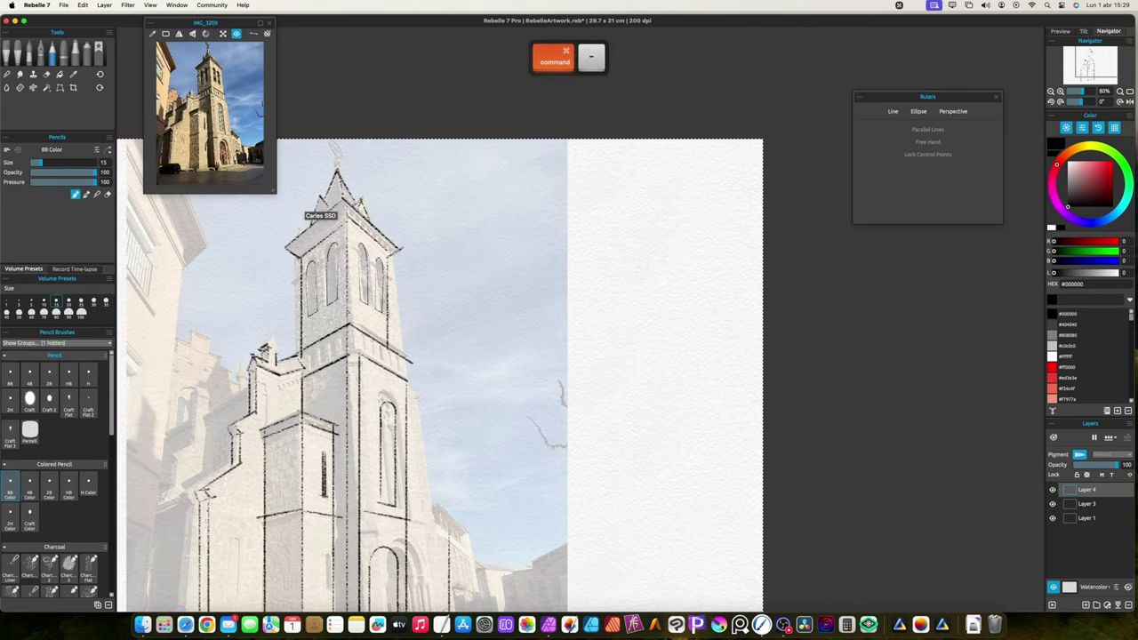
pyautogui.press('super+minus')
pyautogui.press('space')
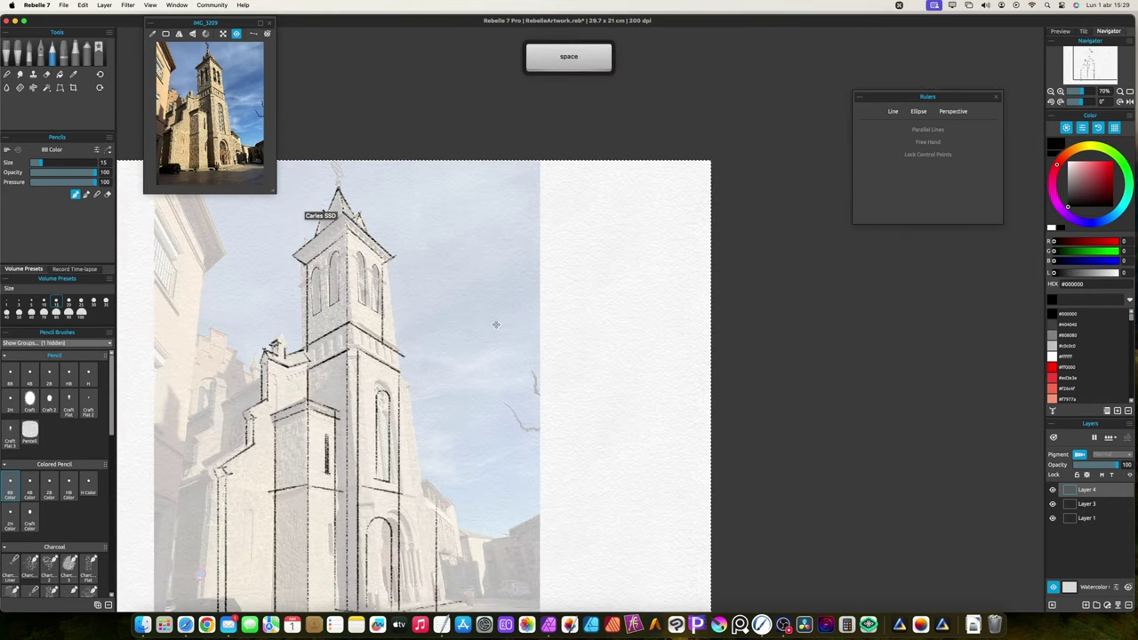
pyautogui.moveTo(480, 340); pyautogui.dragTo(723, 246)
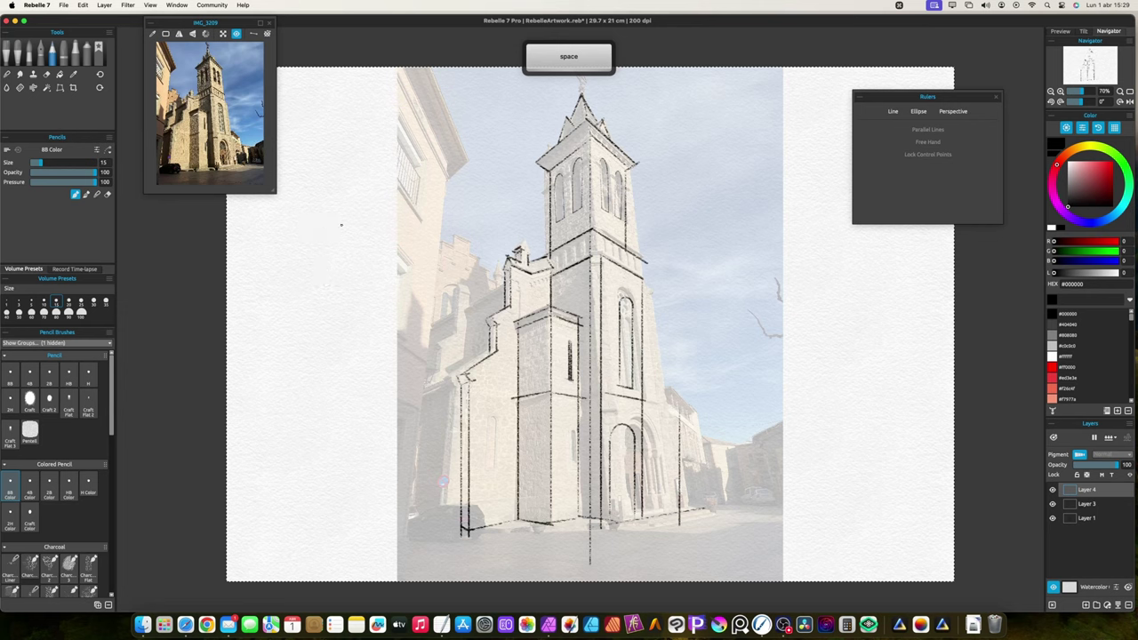